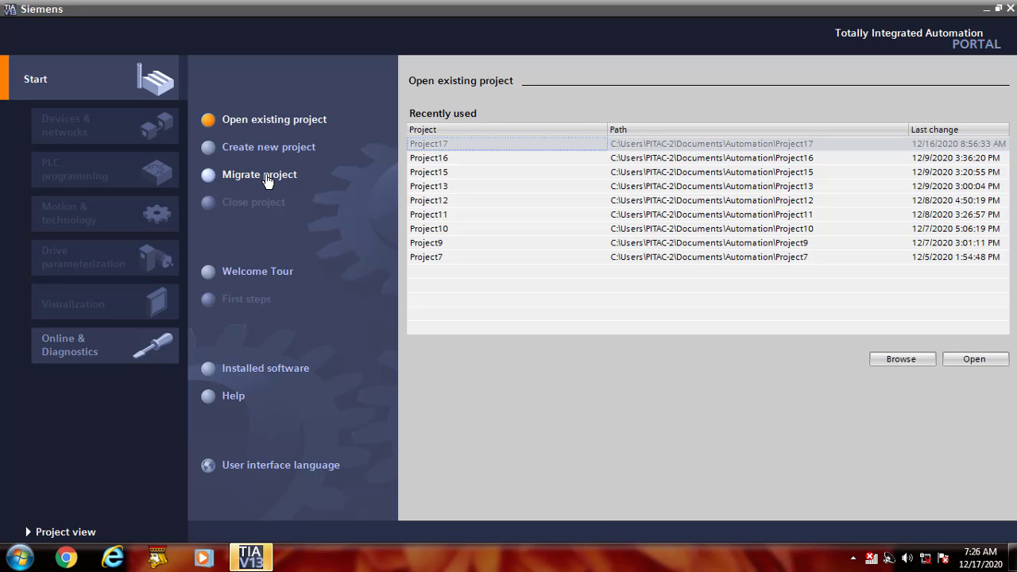
- Start a new project and name it PLC SCADA CLASS 2
{"action": "left_click", "coordinate": [262, 151]}
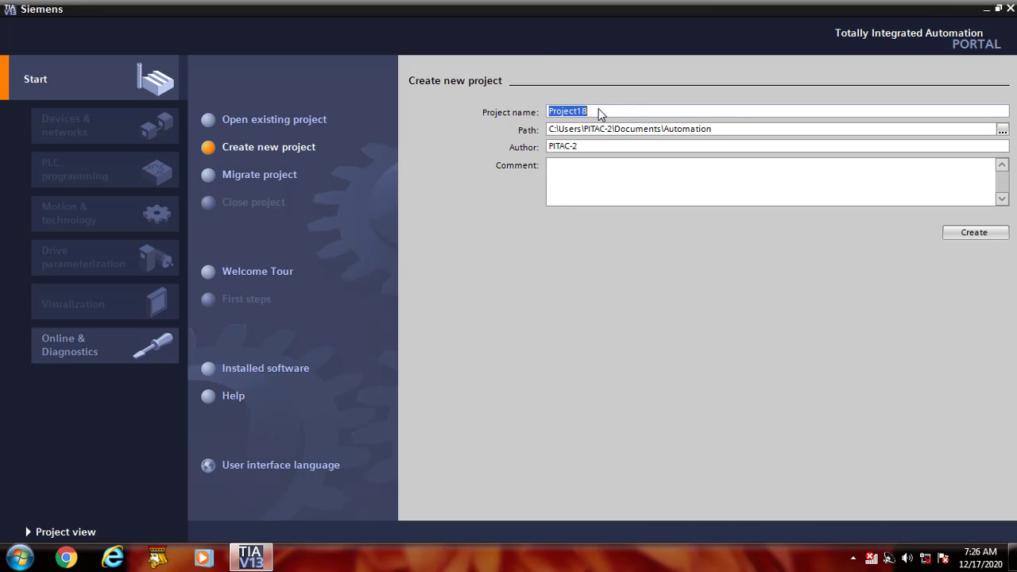
{"action": "left_click", "coordinate": [570, 146]}
{"action": "left_click", "coordinate": [596, 110]}
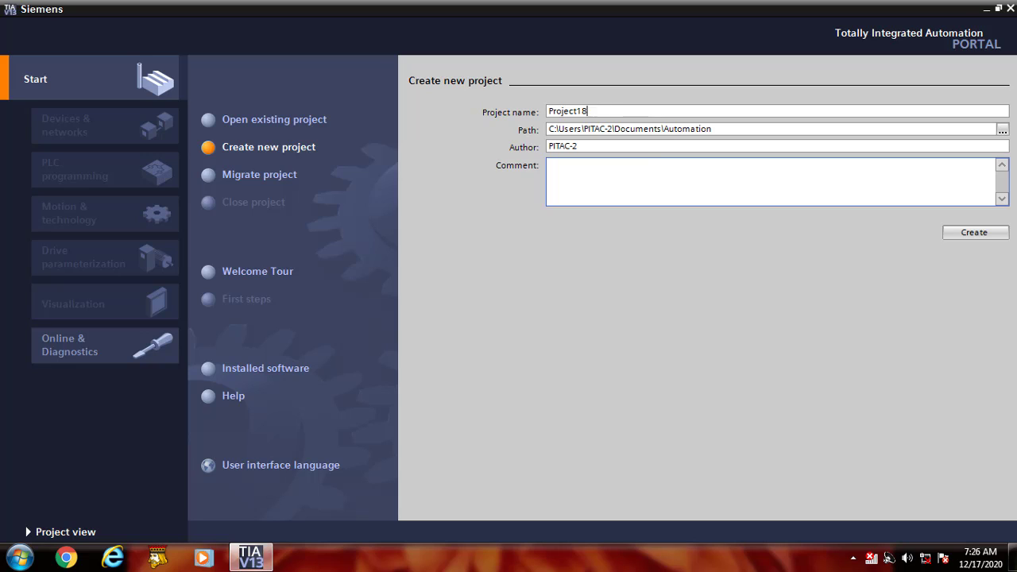
{"action": "key", "text": "BackSpace"}
{"action": "key", "text": "BackSpace"}
{"action": "key", "text": "BackSpace"}
{"action": "key", "text": "BackSpace"}
{"action": "key", "text": "BackSpace"}
{"action": "key", "text": "BackSpace"}
{"action": "key", "text": "BackSpace"}
{"action": "key", "text": "BackSpace"}
{"action": "key", "text": "BackSpace"}
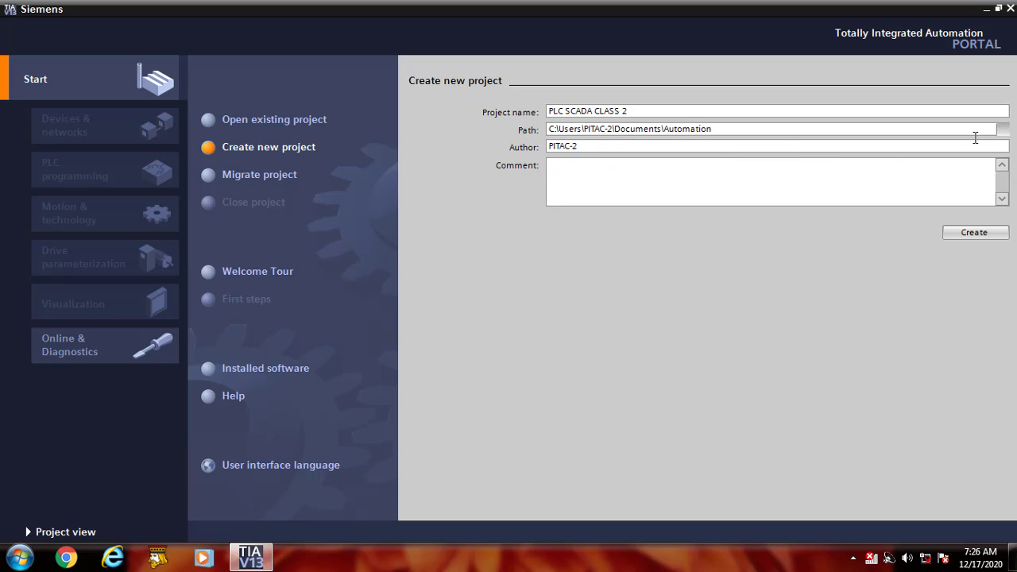
{"action": "left_click", "coordinate": [1001, 129]}
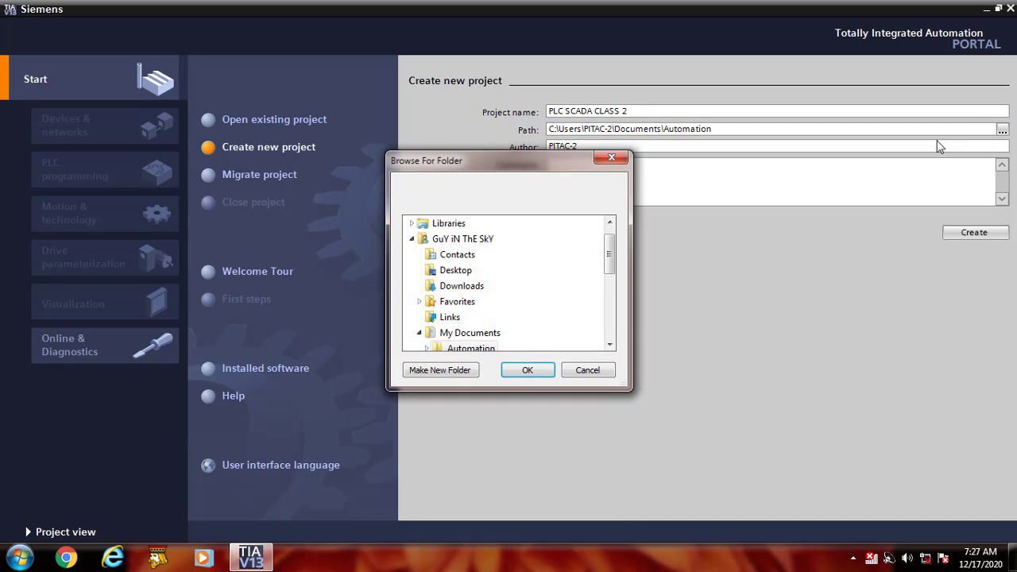
{"action": "left_click", "coordinate": [586, 370]}
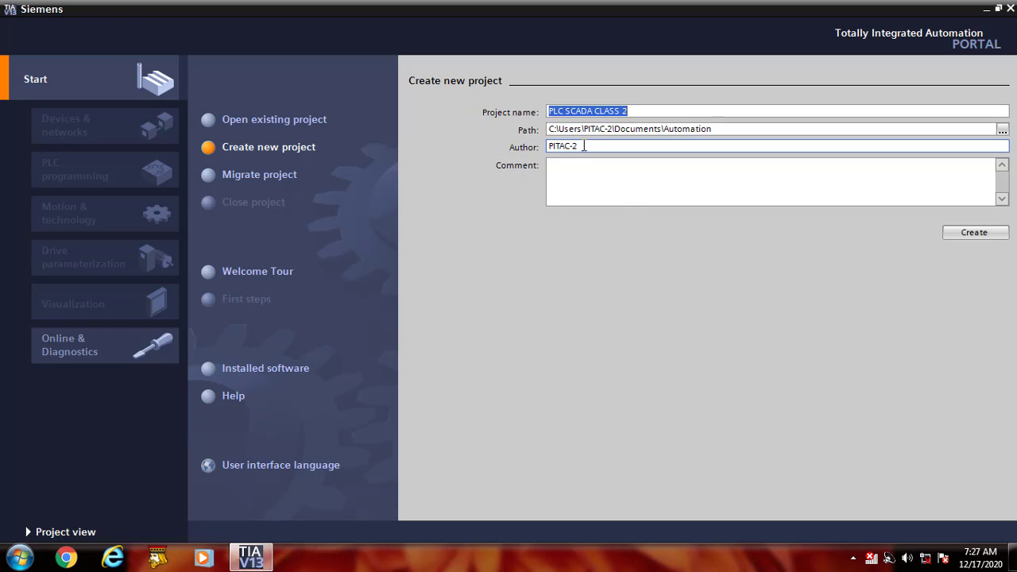
{"action": "left_click_drag", "start_coordinate": [585, 146], "coordinate": [548, 146]}
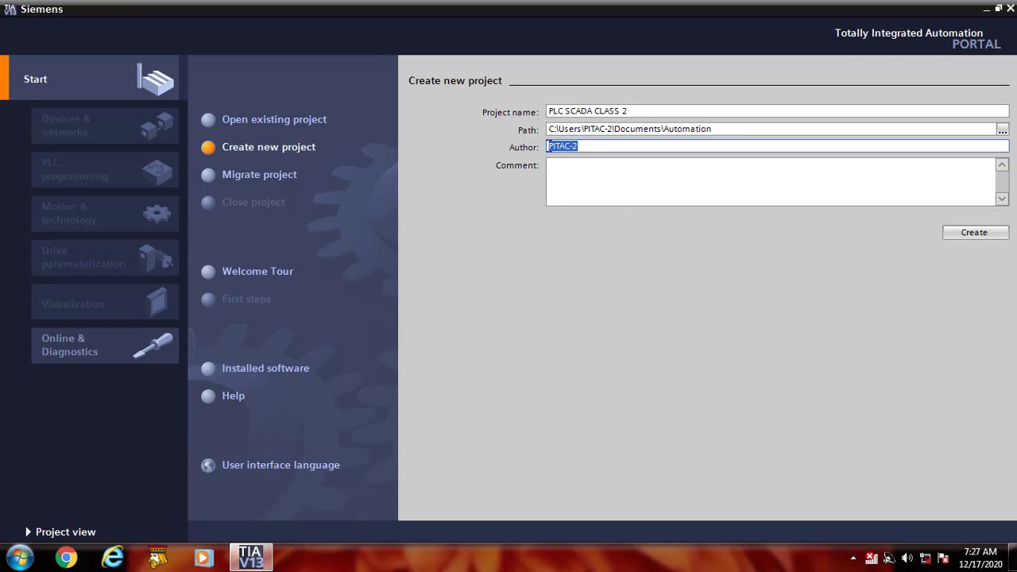
{"action": "left_click", "coordinate": [586, 146]}
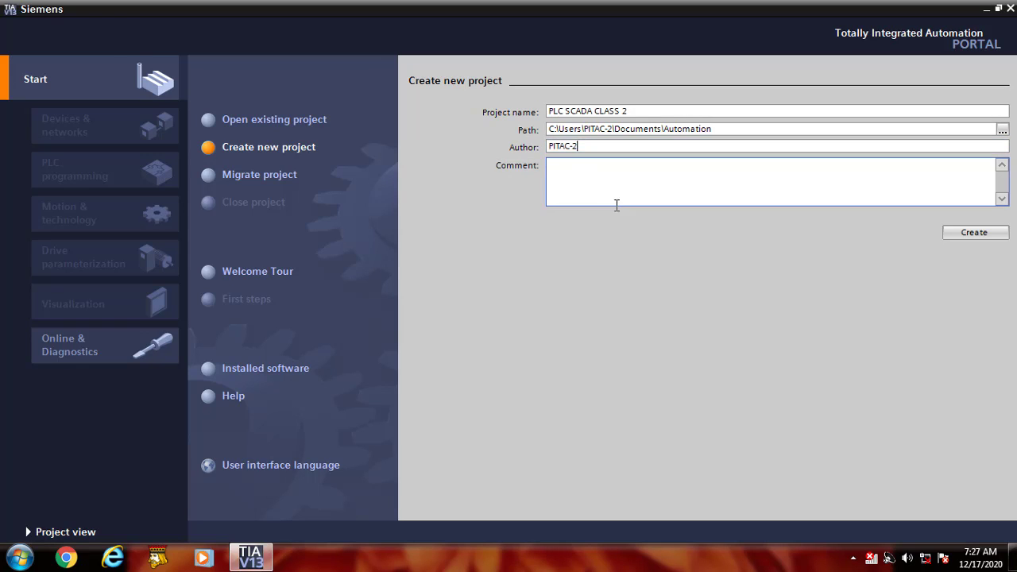
{"action": "left_click", "coordinate": [561, 166]}
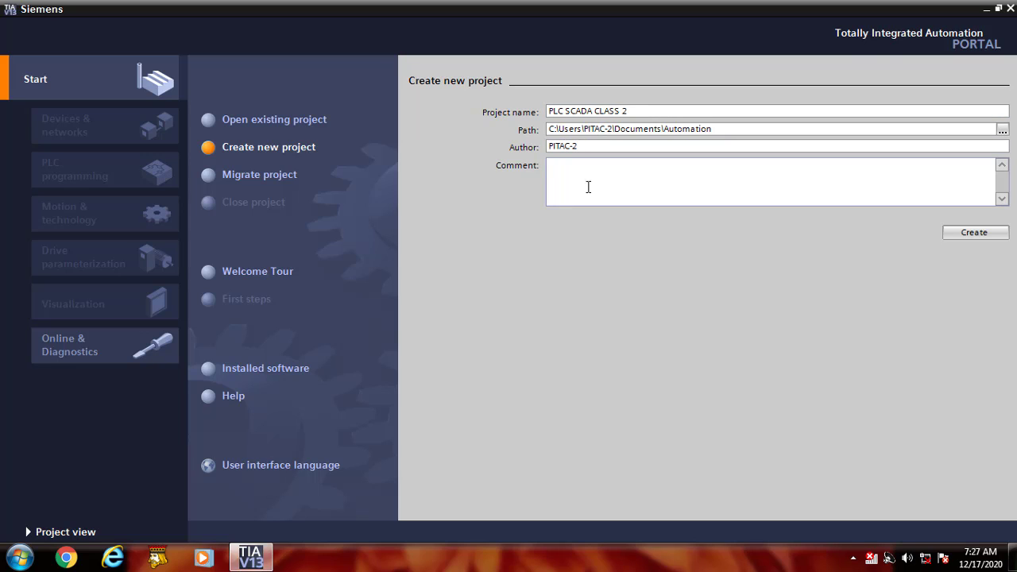
- Create the project with the entered details and begin adding a new device to it
{"action": "left_click", "coordinate": [974, 230]}
{"action": "left_click", "coordinate": [966, 231]}
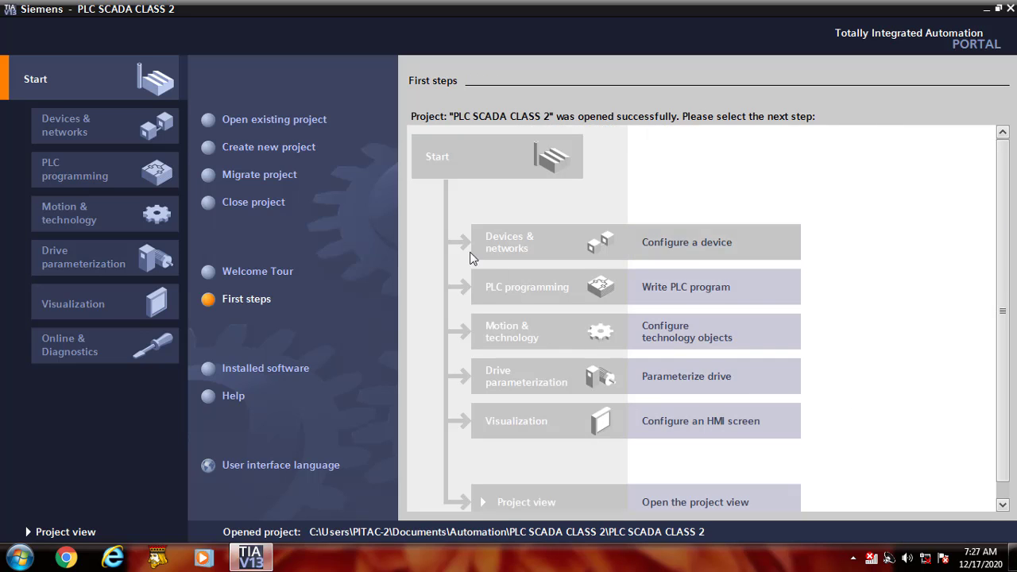
{"action": "left_click", "coordinate": [676, 246]}
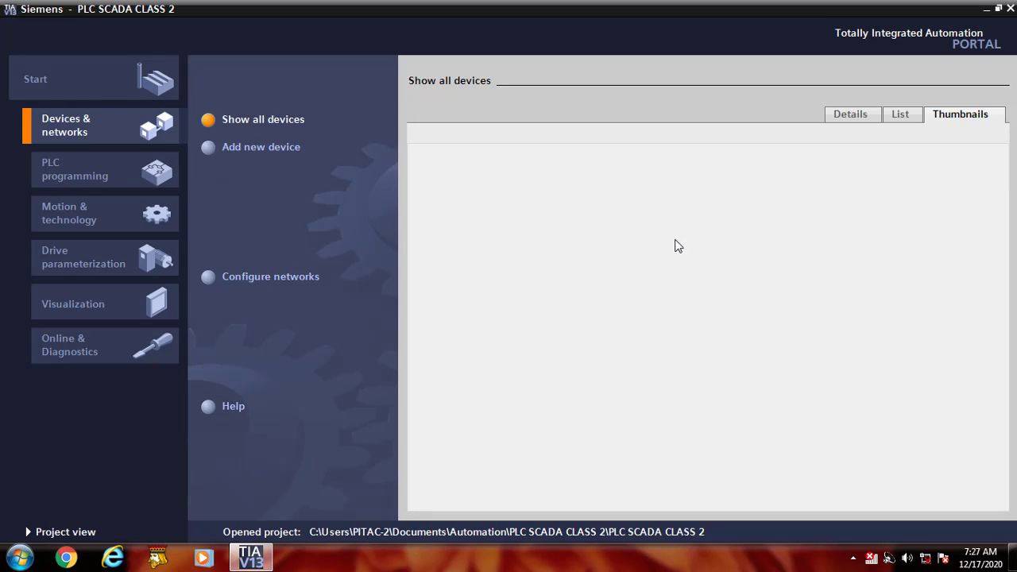
{"action": "left_click", "coordinate": [273, 148]}
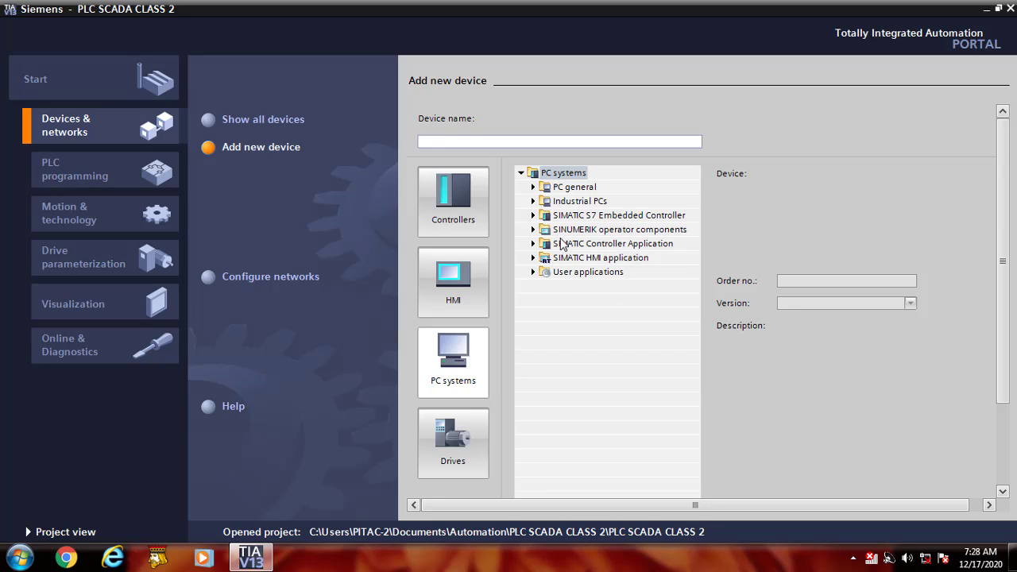
- Add a SIMATIC S7-1200 controller, CPU 1215C DC/DC/Rly with article number 6ES7 215-1HG31-0XB0, to the project
{"action": "left_click", "coordinate": [472, 206]}
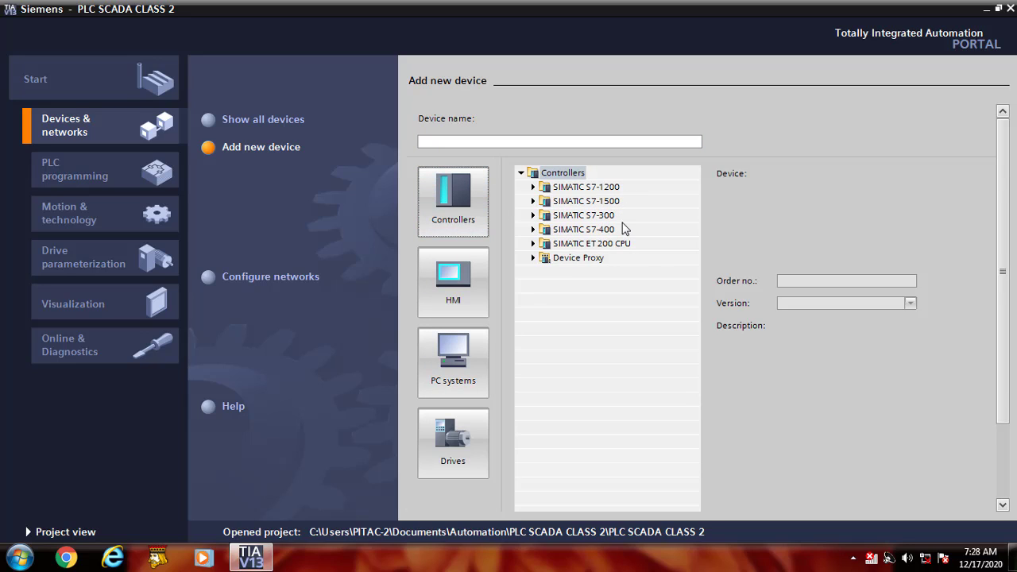
{"action": "left_click", "coordinate": [533, 187]}
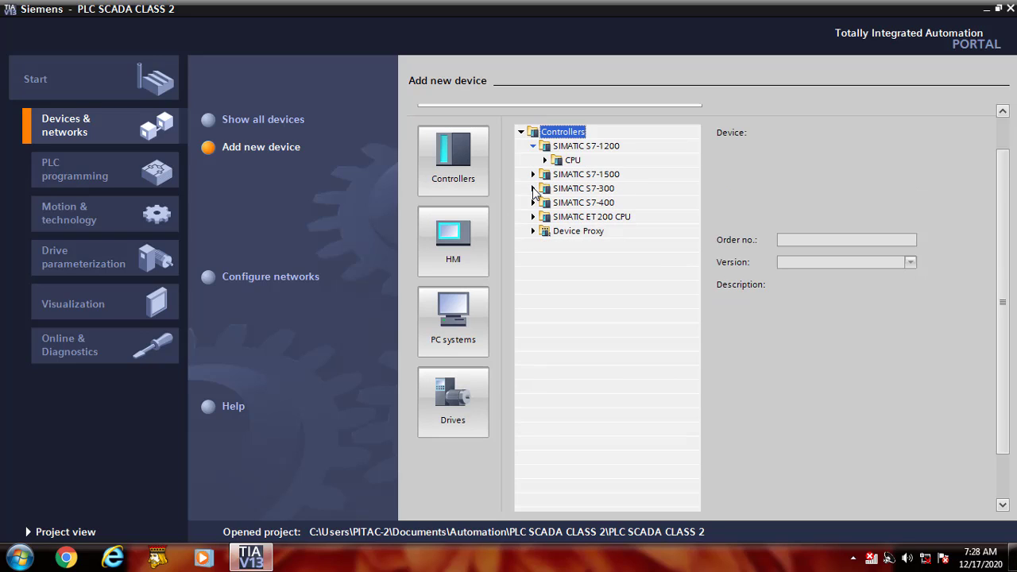
{"action": "left_click", "coordinate": [545, 161]}
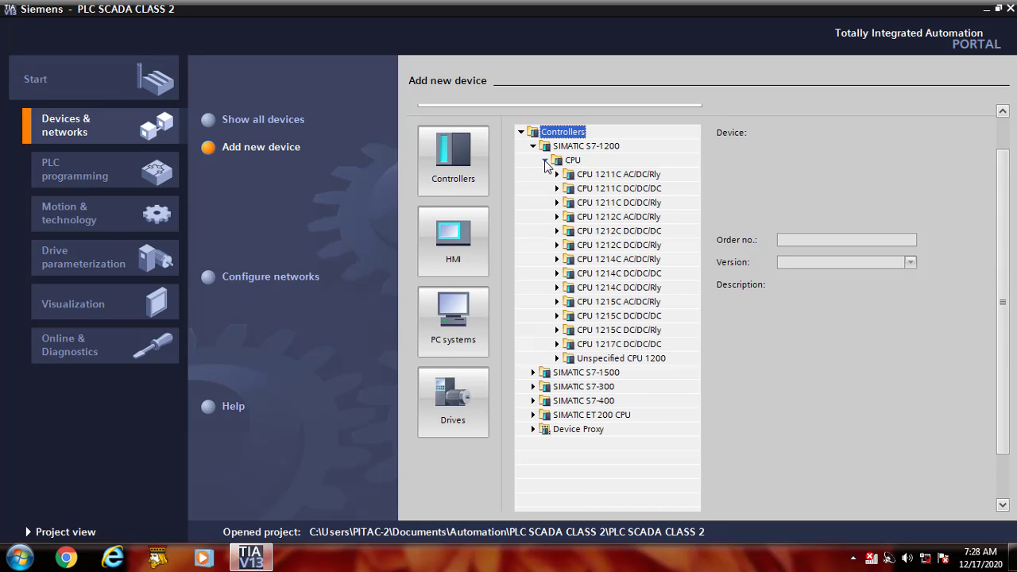
{"action": "left_click", "coordinate": [612, 257]}
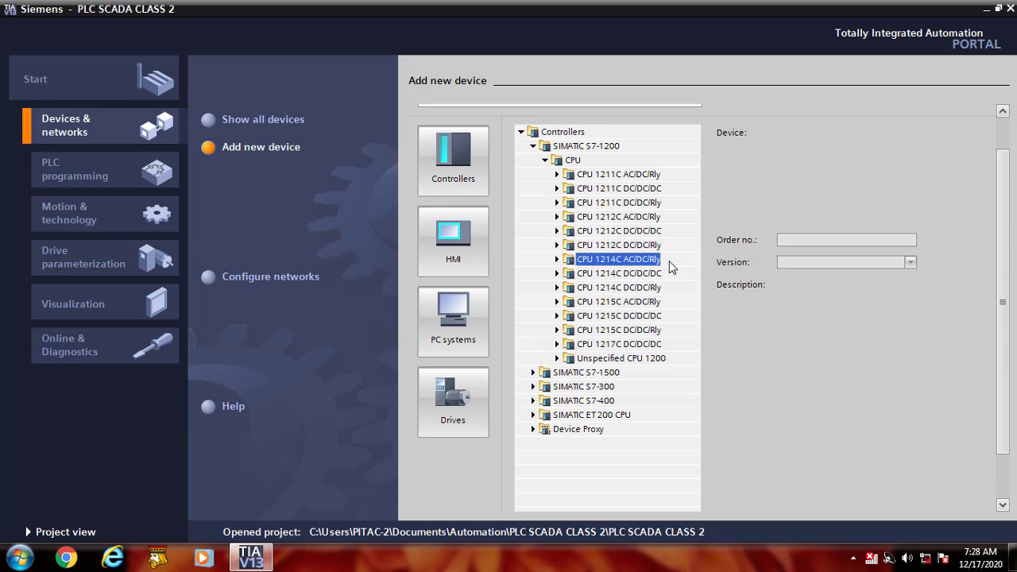
{"action": "left_click", "coordinate": [689, 330]}
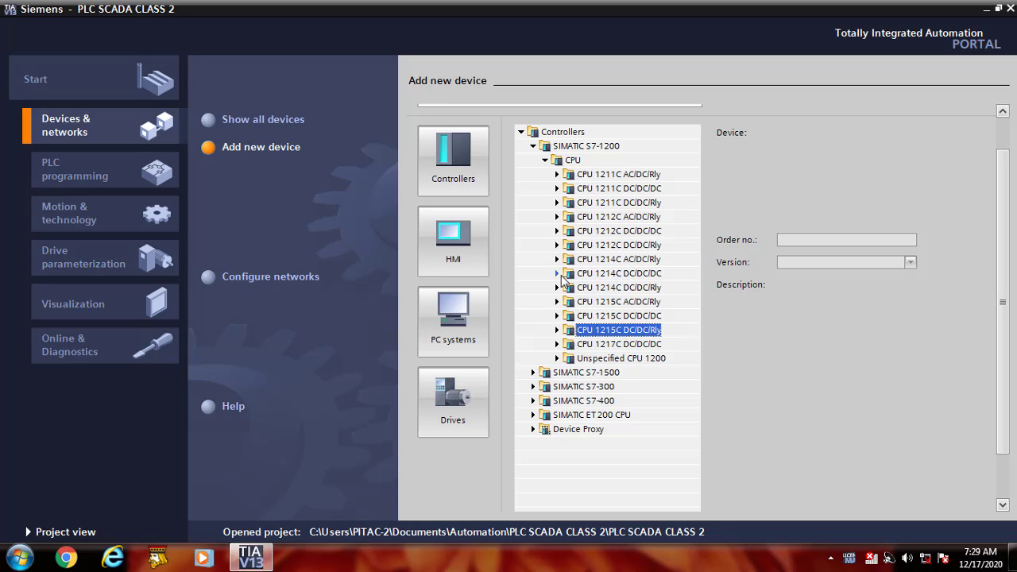
{"action": "left_click", "coordinate": [558, 273]}
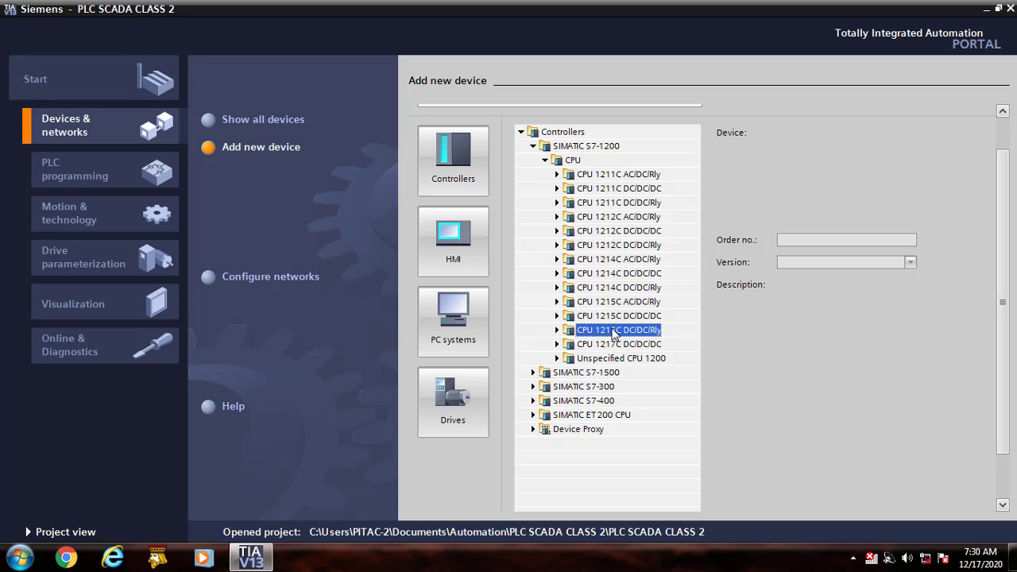
{"action": "left_click", "coordinate": [557, 329]}
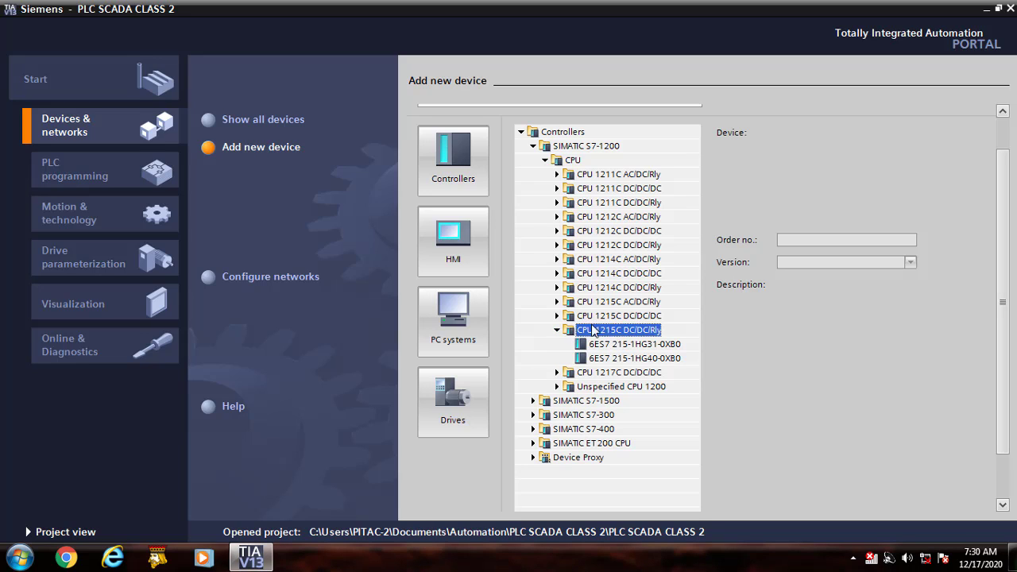
{"action": "left_click", "coordinate": [635, 344]}
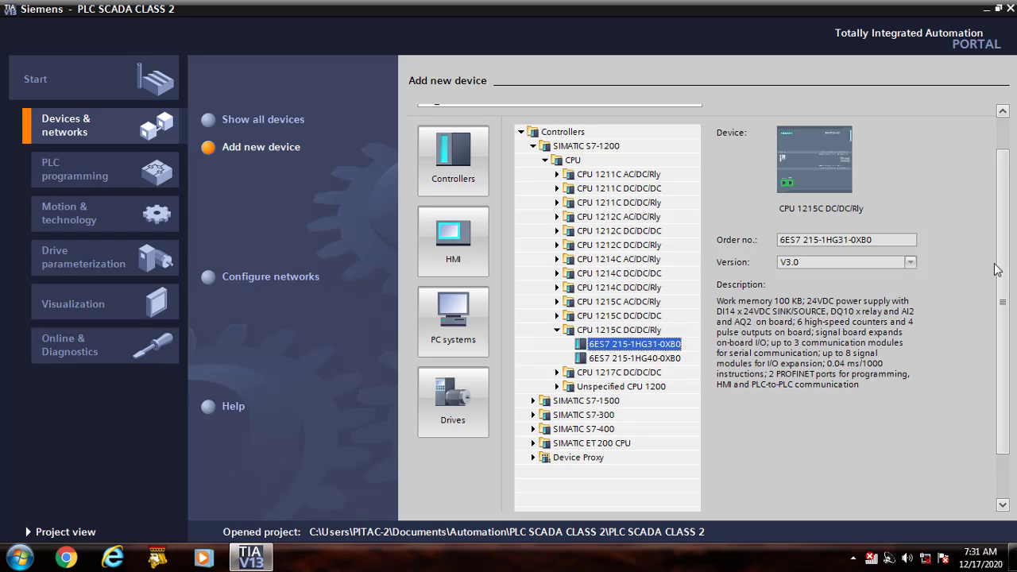
{"action": "left_click_drag", "start_coordinate": [1001, 274], "coordinate": [1010, 319]}
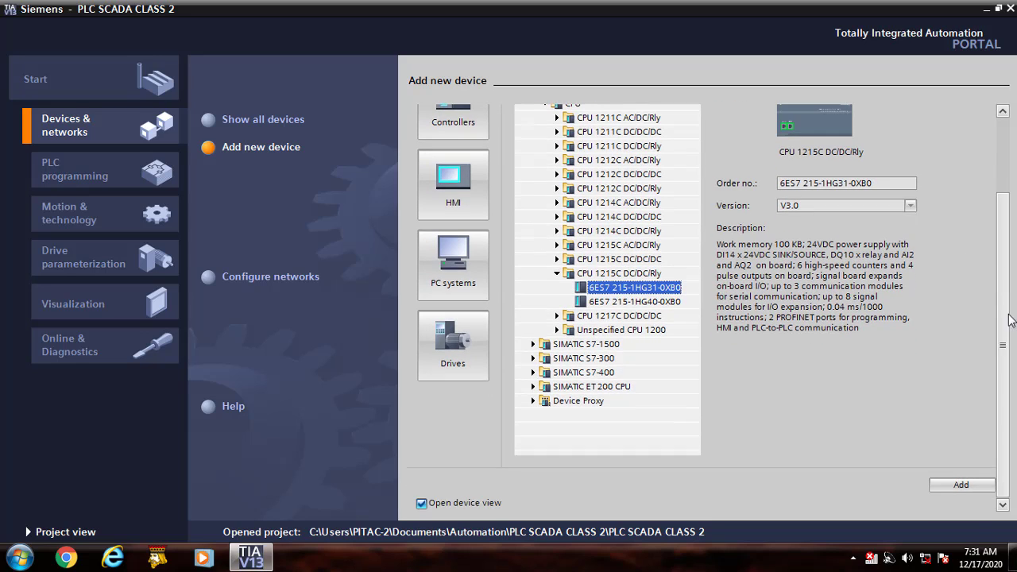
{"action": "left_click", "coordinate": [961, 485]}
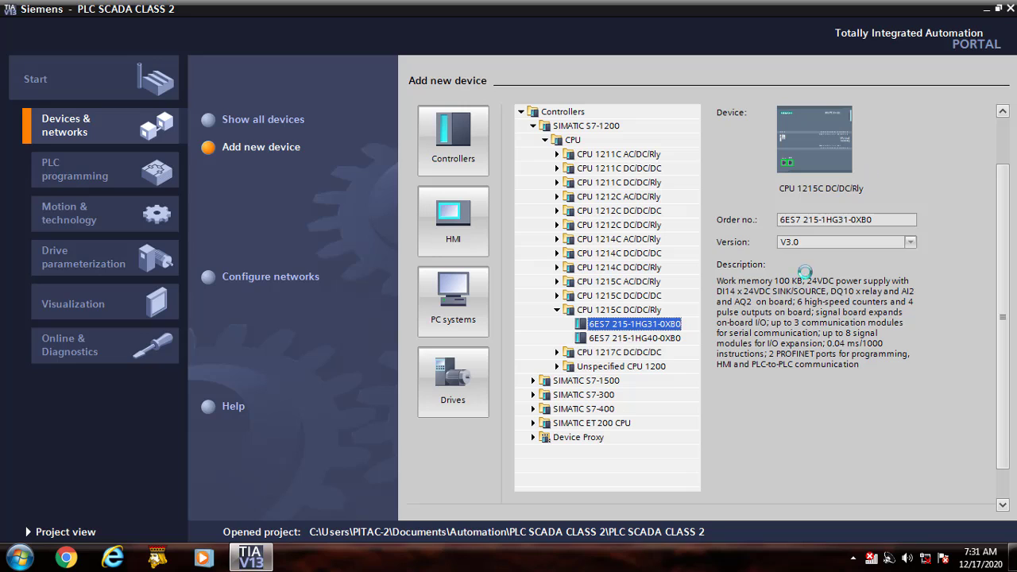
{"action": "left_click", "coordinate": [853, 560]}
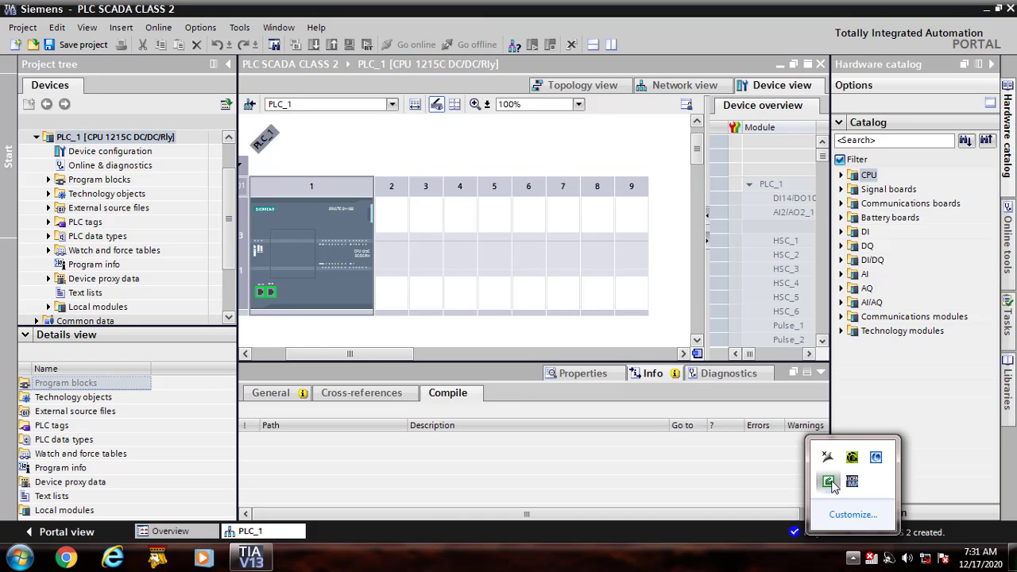
{"action": "left_click", "coordinate": [828, 481]}
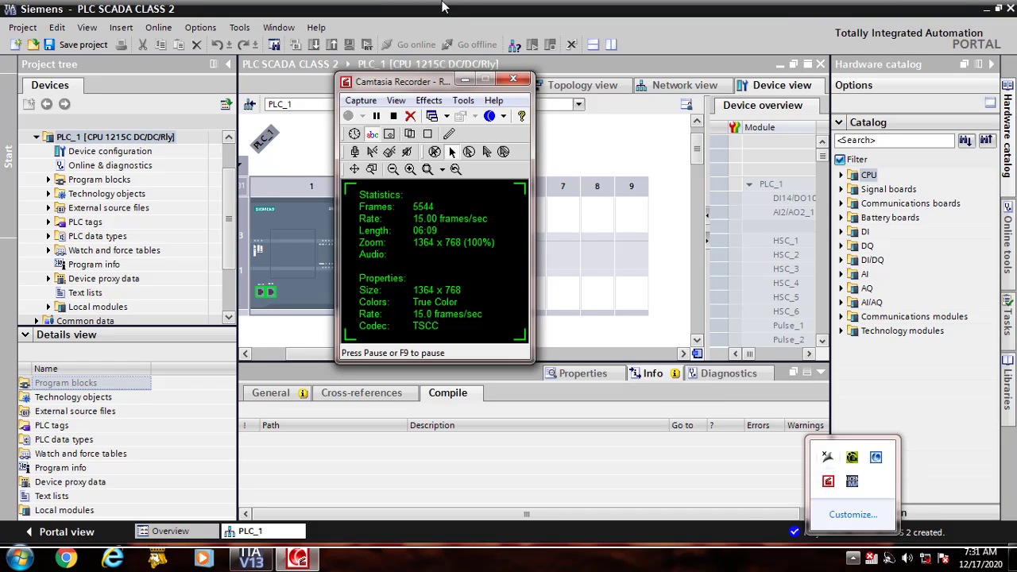
{"action": "left_click", "coordinate": [465, 81]}
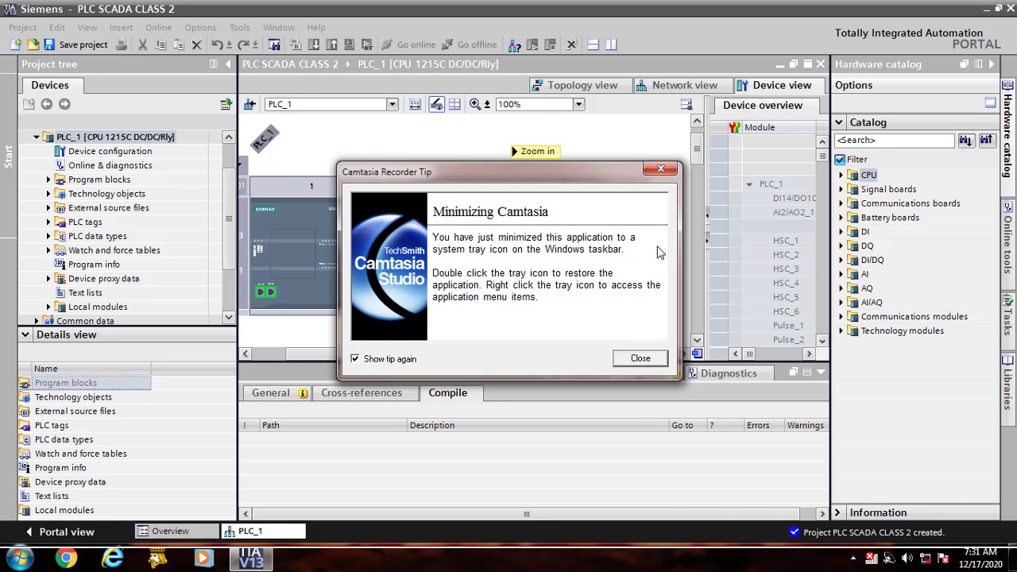
{"action": "left_click", "coordinate": [640, 359]}
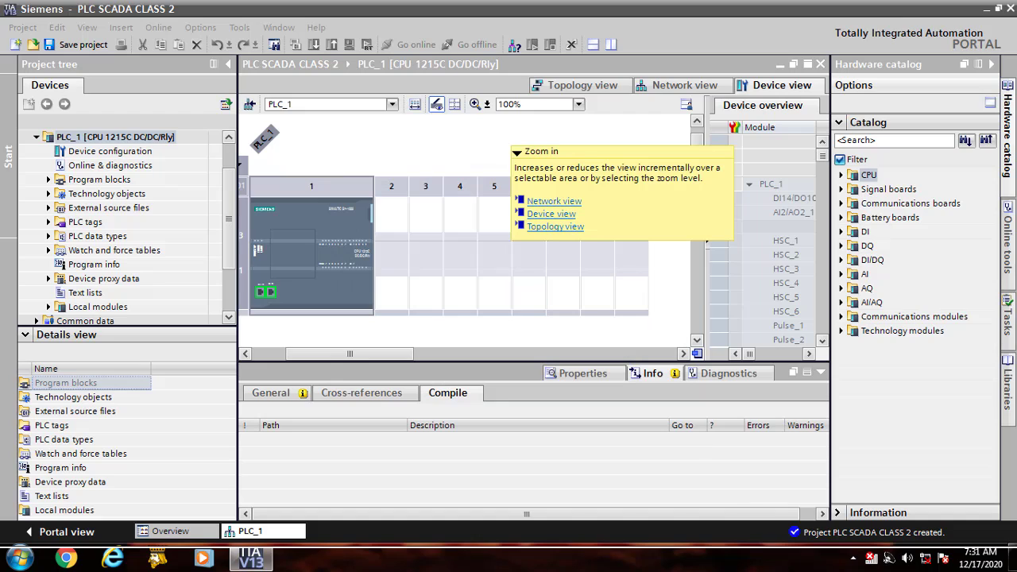
{"action": "left_click", "coordinate": [853, 558]}
{"action": "left_click", "coordinate": [853, 558]}
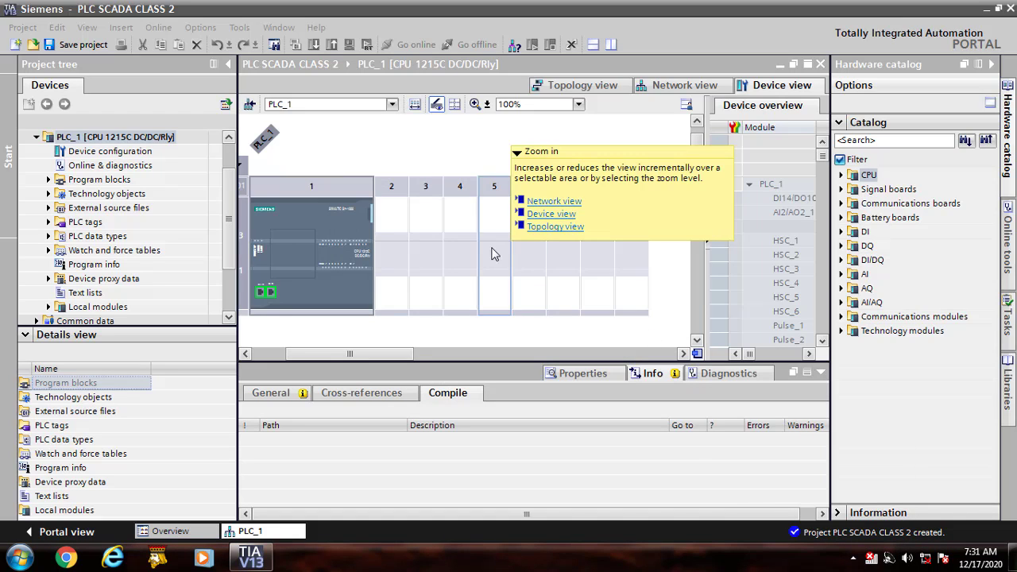
- Insert the AI 1x12BIT analog input signal board 6ES7 231-4HA30-0XB0 into the CPU's signal board slot
{"action": "left_click", "coordinate": [842, 190]}
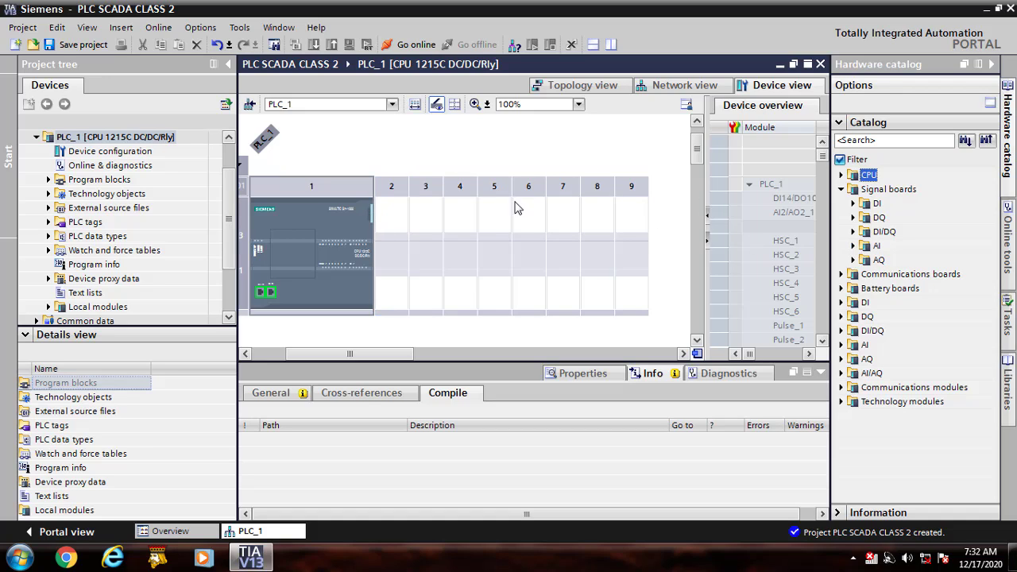
{"action": "left_click", "coordinate": [853, 246]}
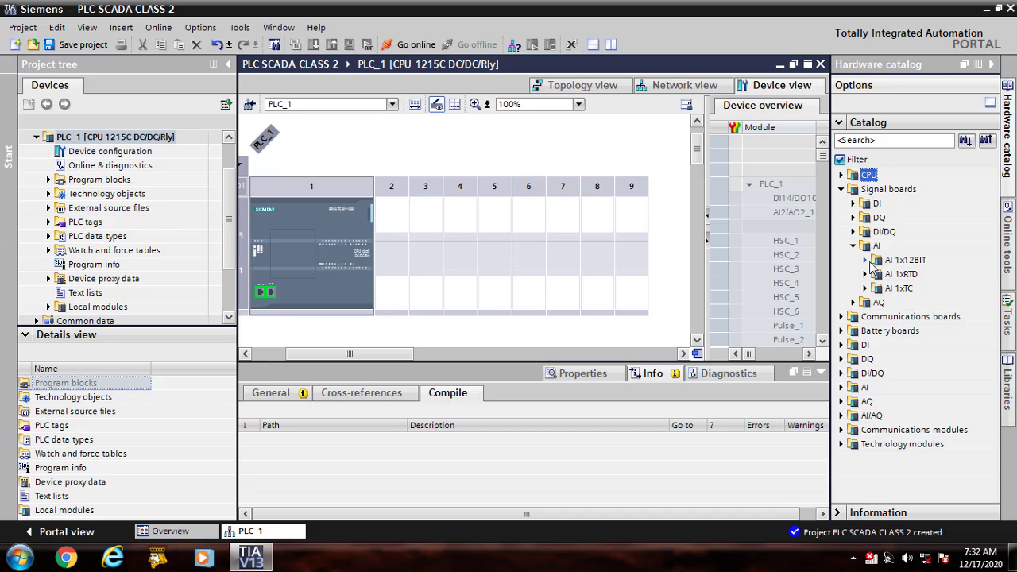
{"action": "left_click", "coordinate": [864, 260]}
{"action": "left_click_drag", "start_coordinate": [941, 274], "coordinate": [304, 253]}
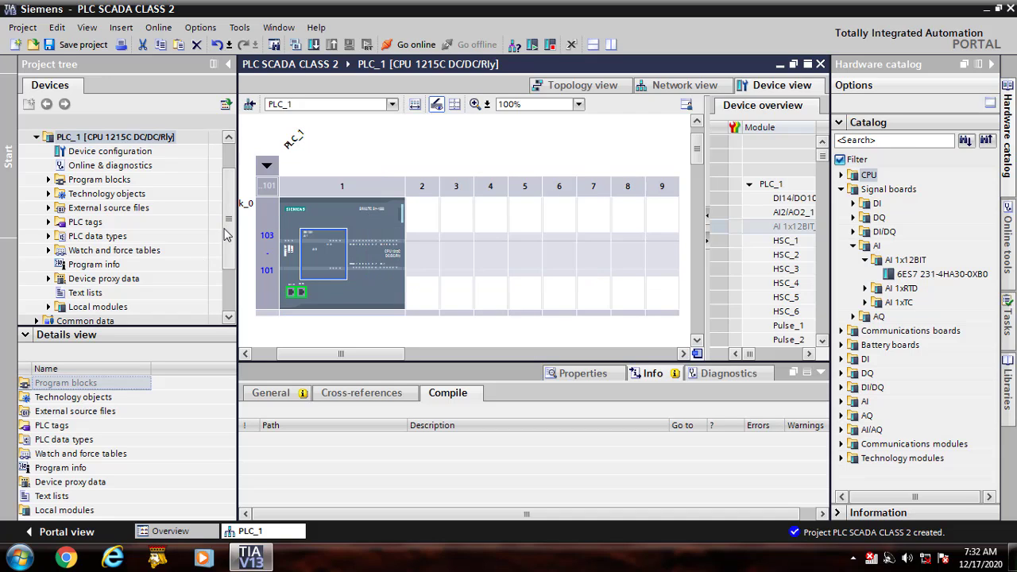
- Open the Main [OB1] program block of PLC_1 for editing
{"action": "scroll", "coordinate": [224, 248], "scroll_direction": "down", "scroll_amount": 1}
{"action": "scroll", "coordinate": [224, 248], "scroll_direction": "down", "scroll_amount": 1}
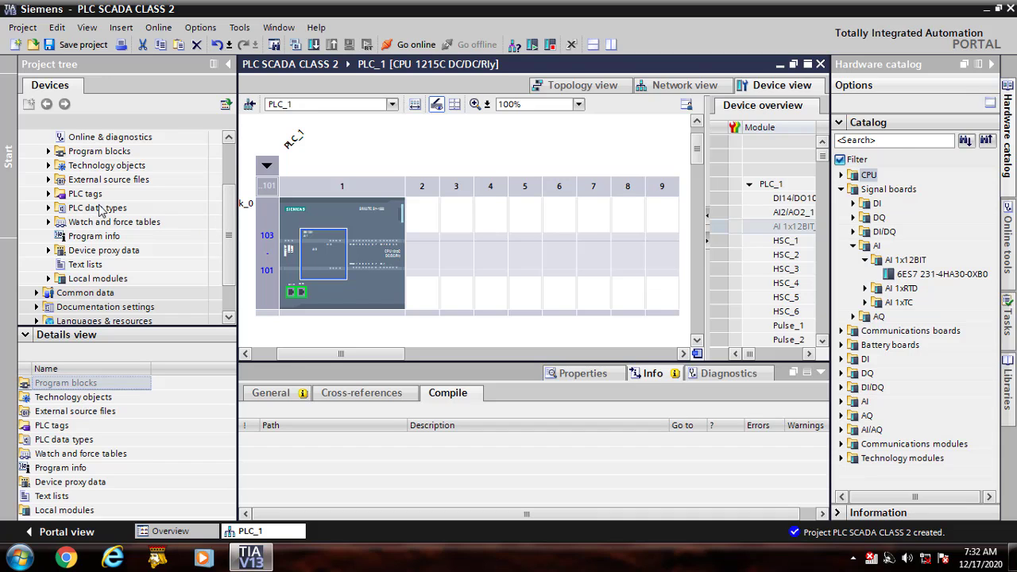
{"action": "scroll", "coordinate": [229, 208], "scroll_direction": "up", "scroll_amount": 5}
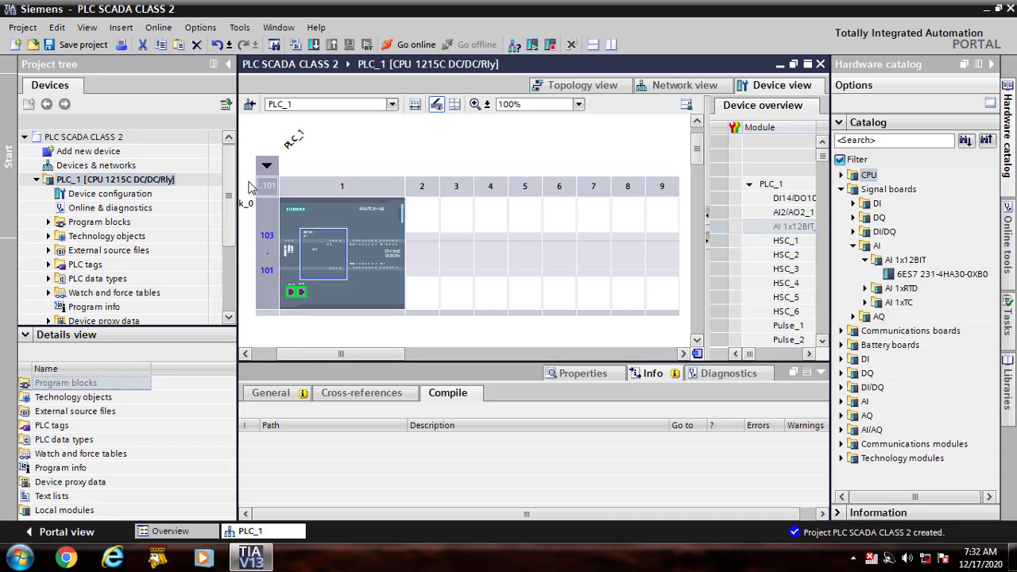
{"action": "scroll", "coordinate": [248, 206], "scroll_direction": "down", "scroll_amount": 1}
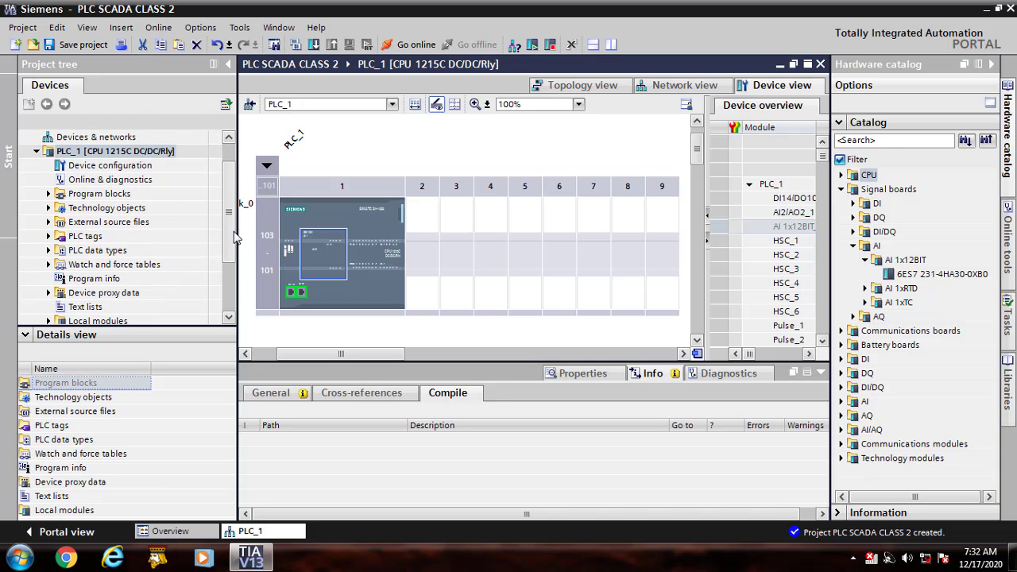
{"action": "scroll", "coordinate": [231, 235], "scroll_direction": "up", "scroll_amount": 1}
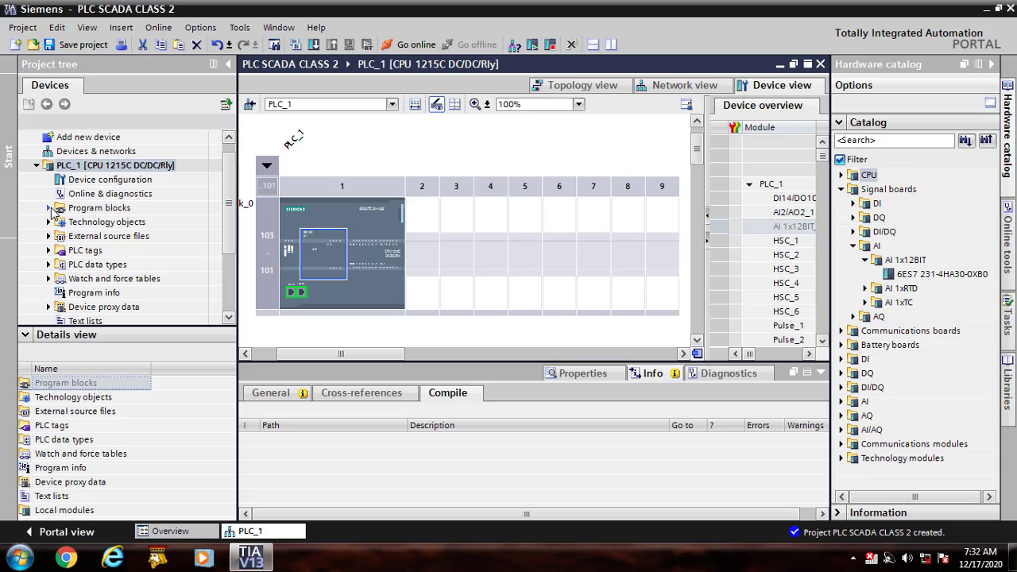
{"action": "left_click", "coordinate": [49, 209]}
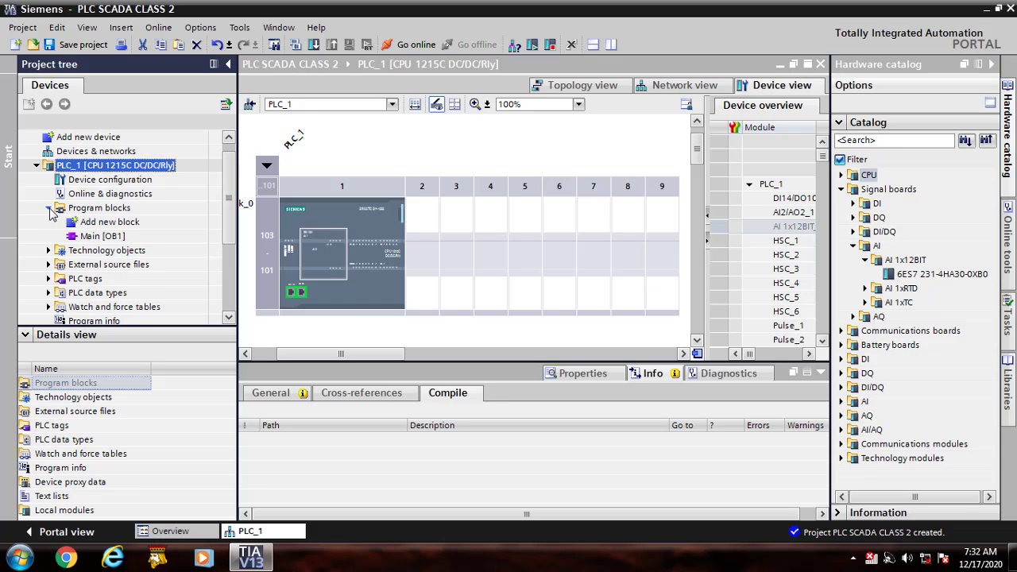
{"action": "left_click", "coordinate": [92, 236]}
{"action": "double_click", "coordinate": [92, 236]}
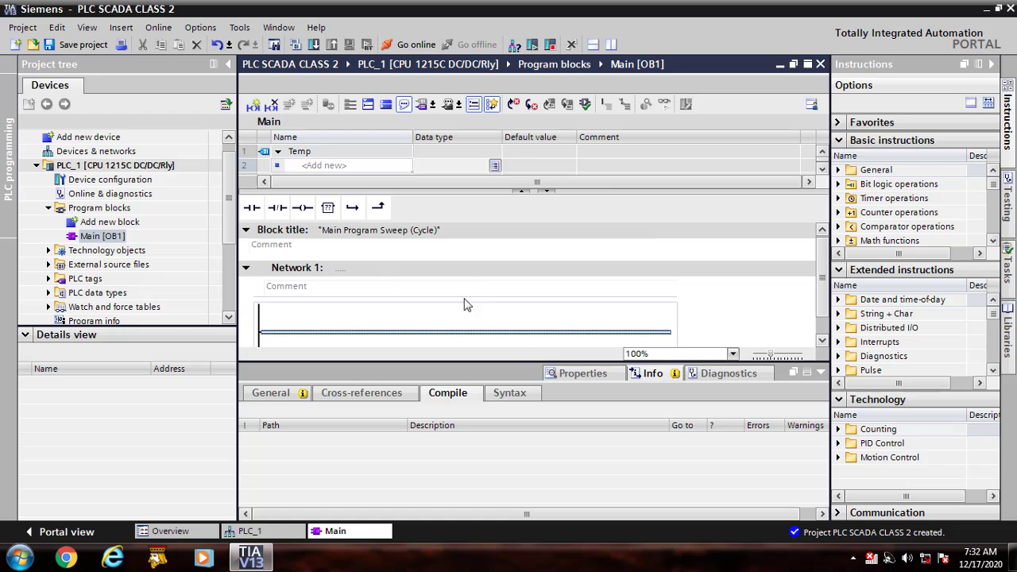
- Add a new PLC tag table to PLC_1 and rename it MY_TAGS
{"action": "scroll", "coordinate": [441, 308], "scroll_direction": "down", "scroll_amount": 1}
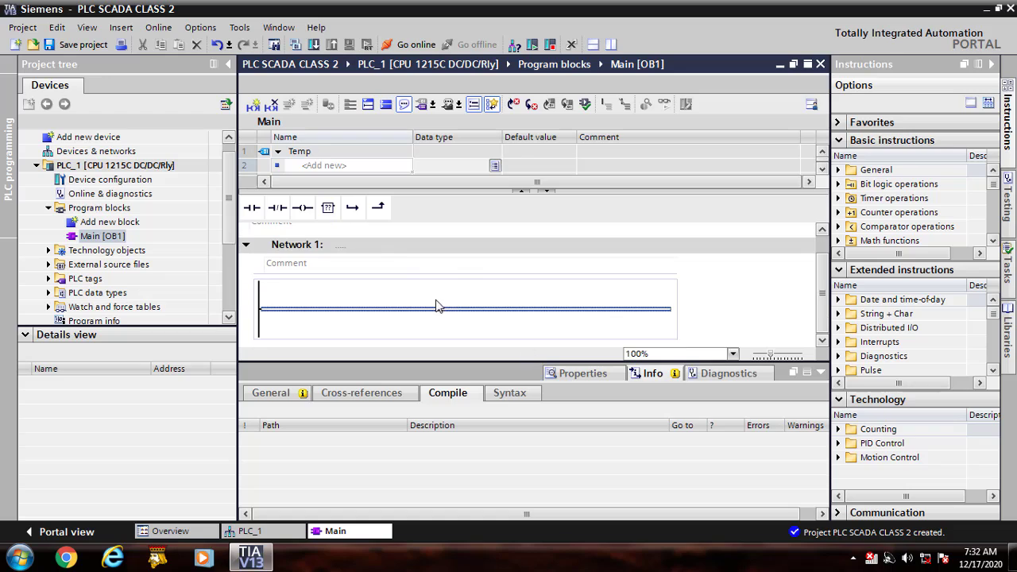
{"action": "left_click", "coordinate": [50, 278]}
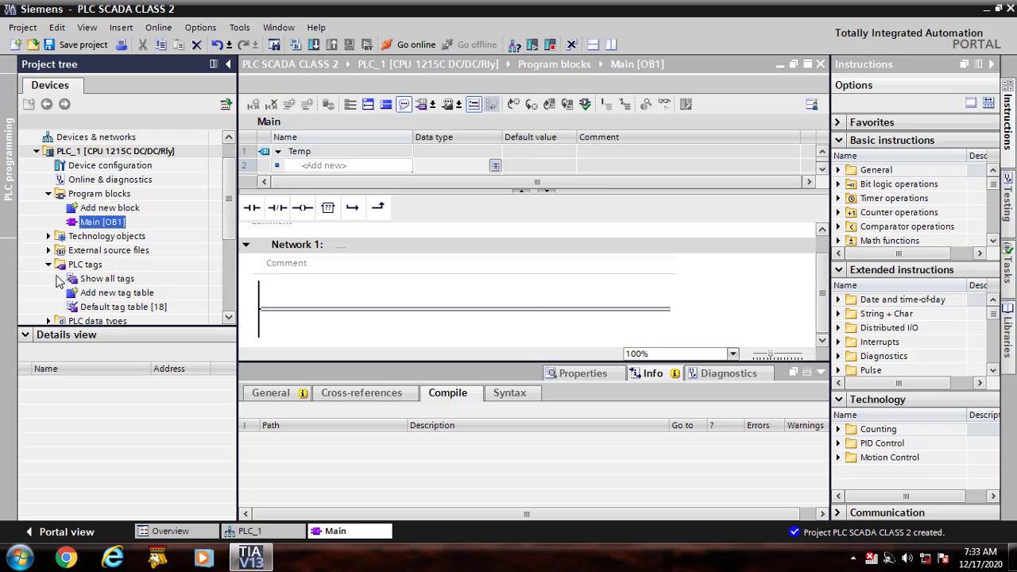
{"action": "double_click", "coordinate": [114, 298]}
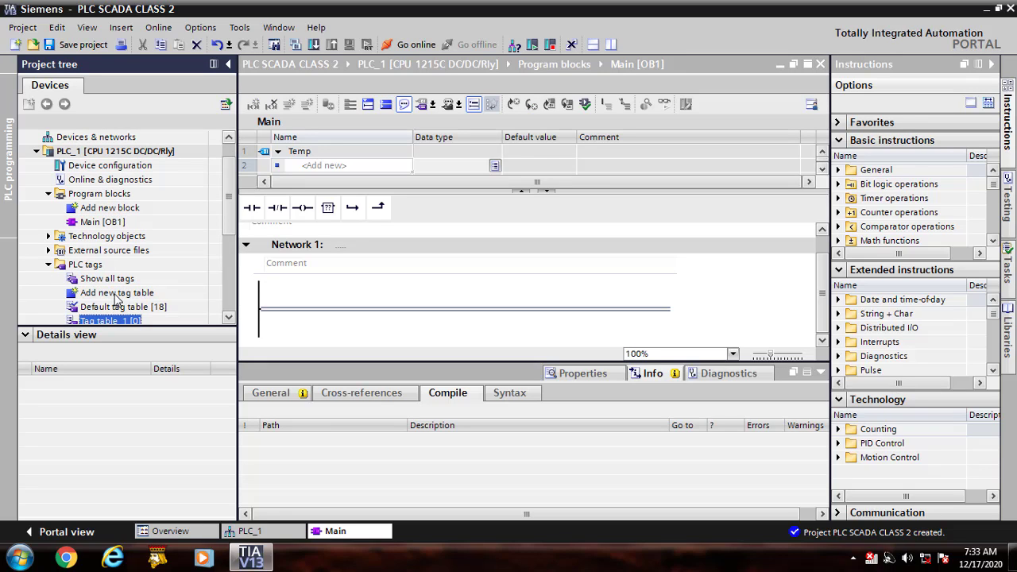
{"action": "scroll", "coordinate": [113, 317], "scroll_direction": "down", "scroll_amount": 1}
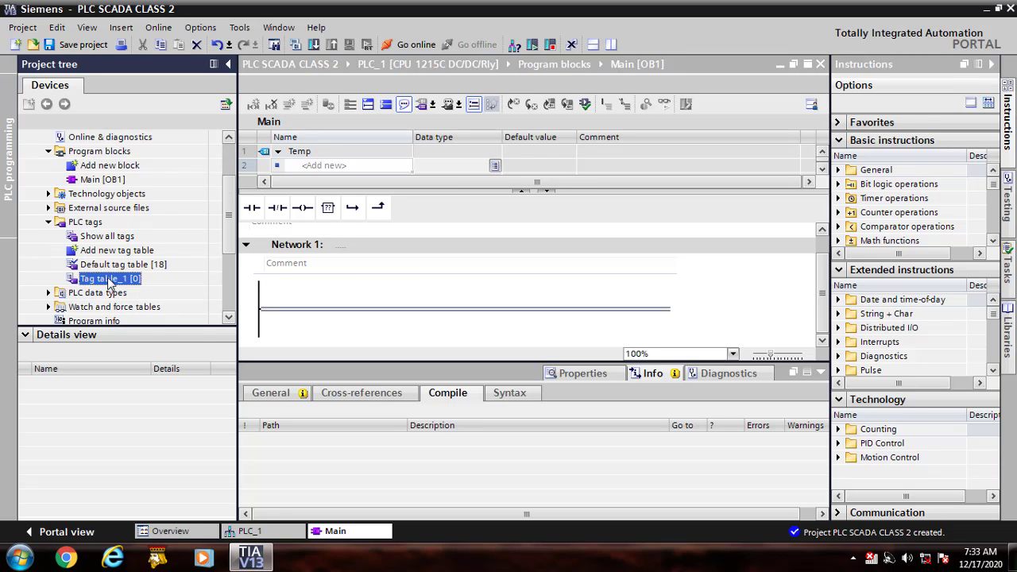
{"action": "right_click", "coordinate": [110, 278]}
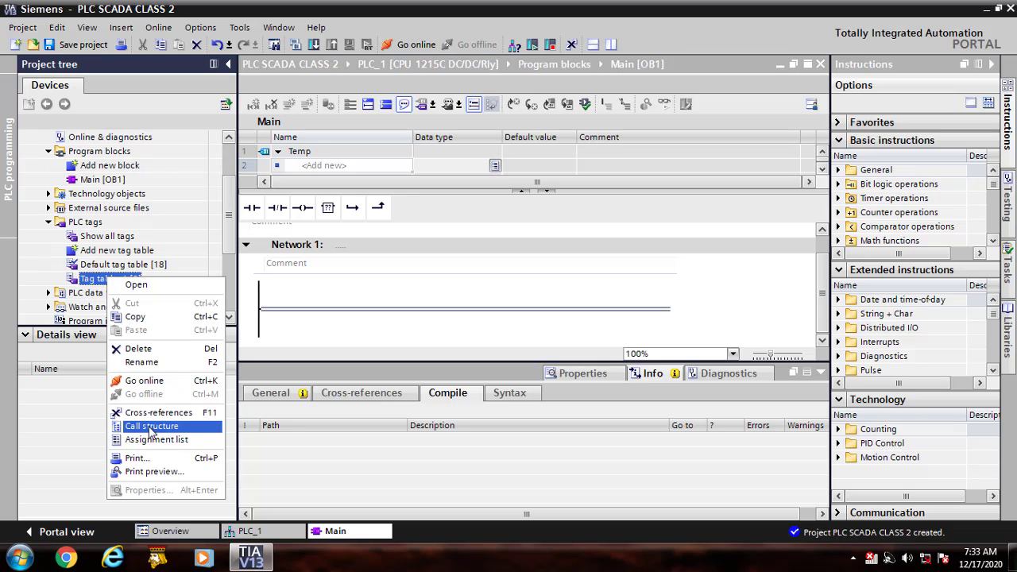
{"action": "left_click", "coordinate": [140, 362]}
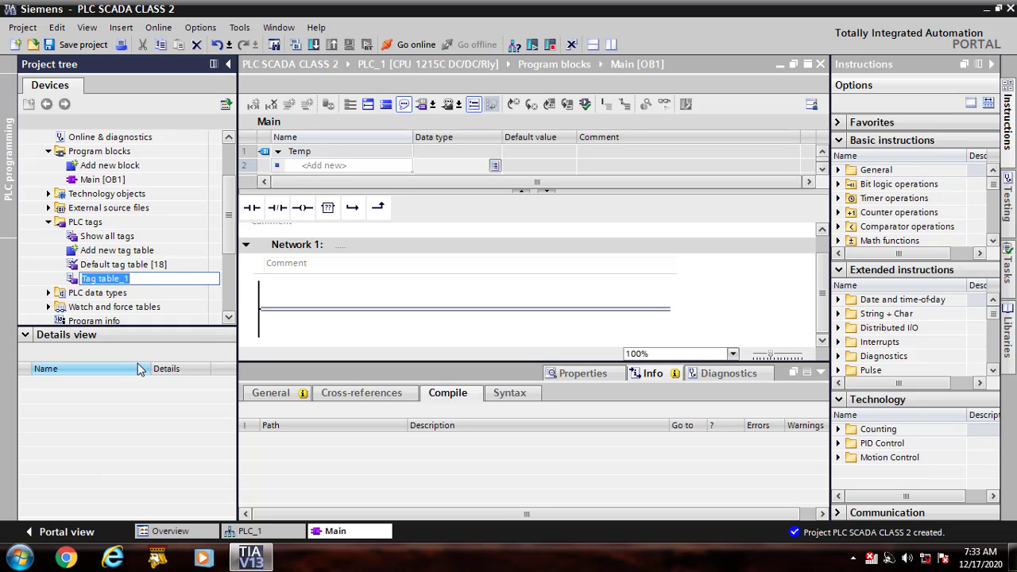
{"action": "type", "text": "MY"}
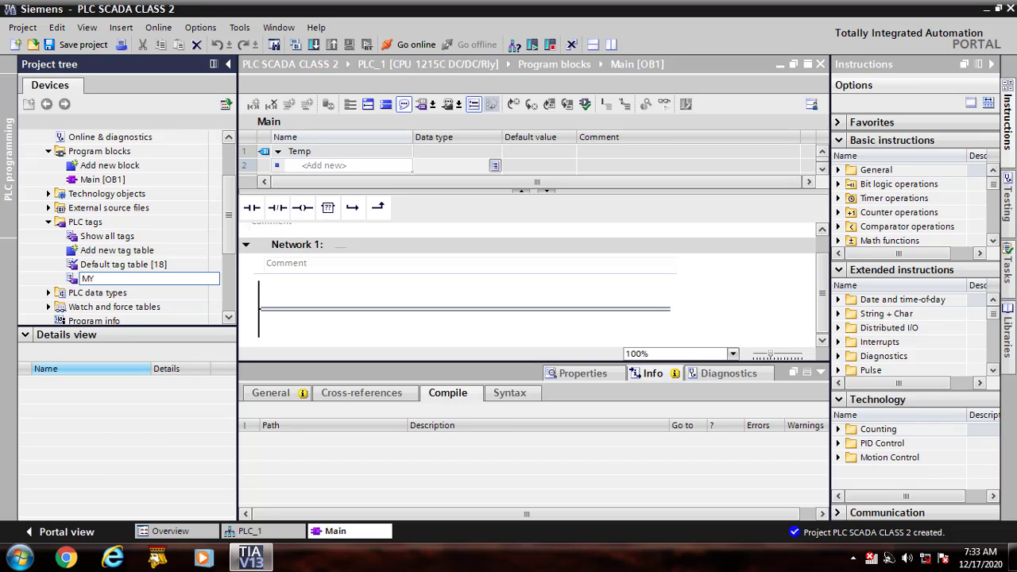
{"action": "type", "text": "_TAGS"}
{"action": "left_click", "coordinate": [149, 417]}
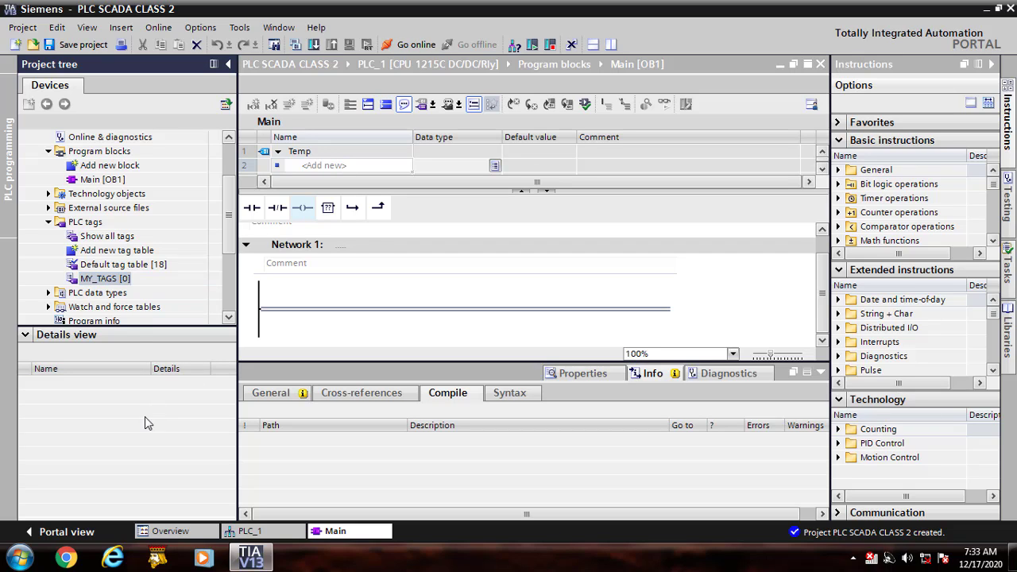
- Open the MY_TAGS table and add a tag named COUNTER_1 with data type Bool
{"action": "double_click", "coordinate": [106, 279]}
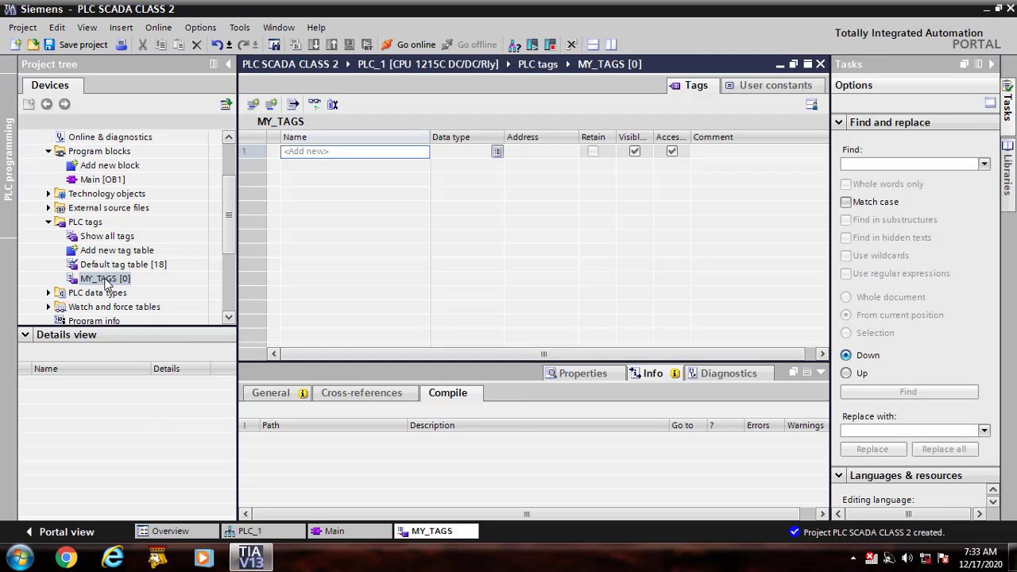
{"action": "left_click", "coordinate": [304, 151]}
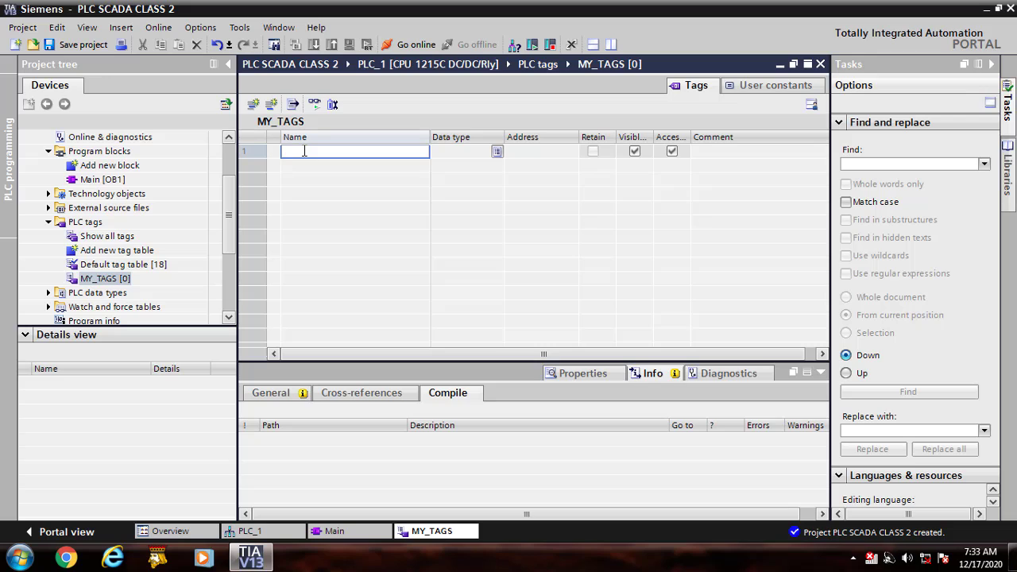
{"action": "type", "text": "COUNTER_1"}
{"action": "left_click", "coordinate": [494, 152]}
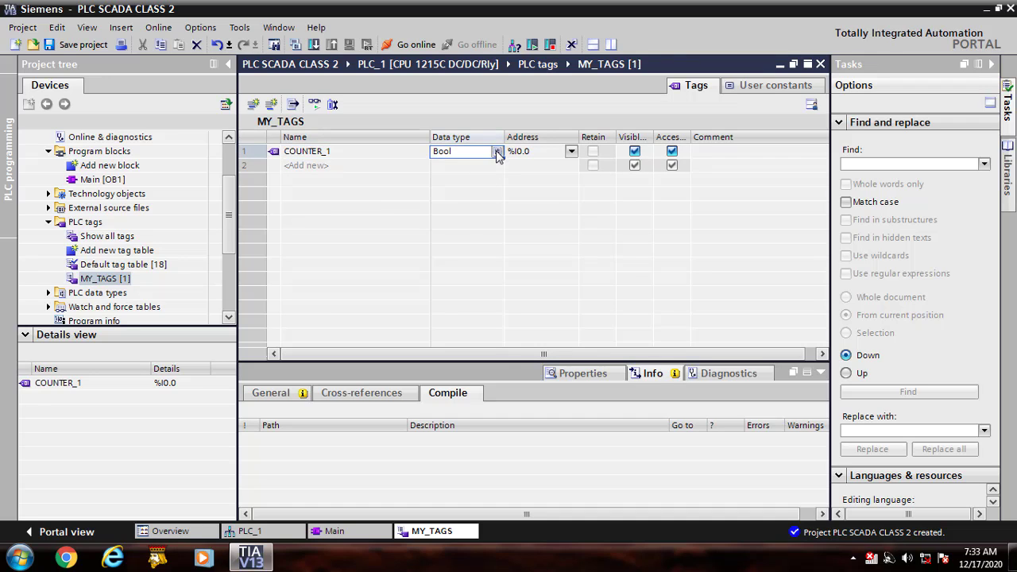
{"action": "left_click", "coordinate": [497, 152]}
{"action": "left_click", "coordinate": [608, 206]}
- Set the COUNTER_1 tag's operand identifier to Q so that its address is %Q0.0
{"action": "left_click", "coordinate": [571, 151]}
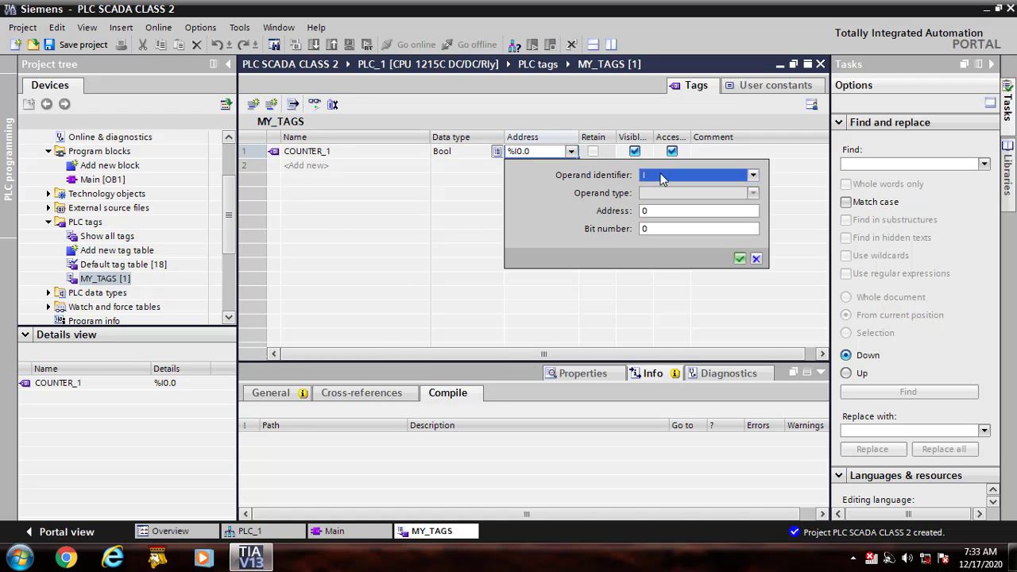
{"action": "left_click", "coordinate": [738, 258]}
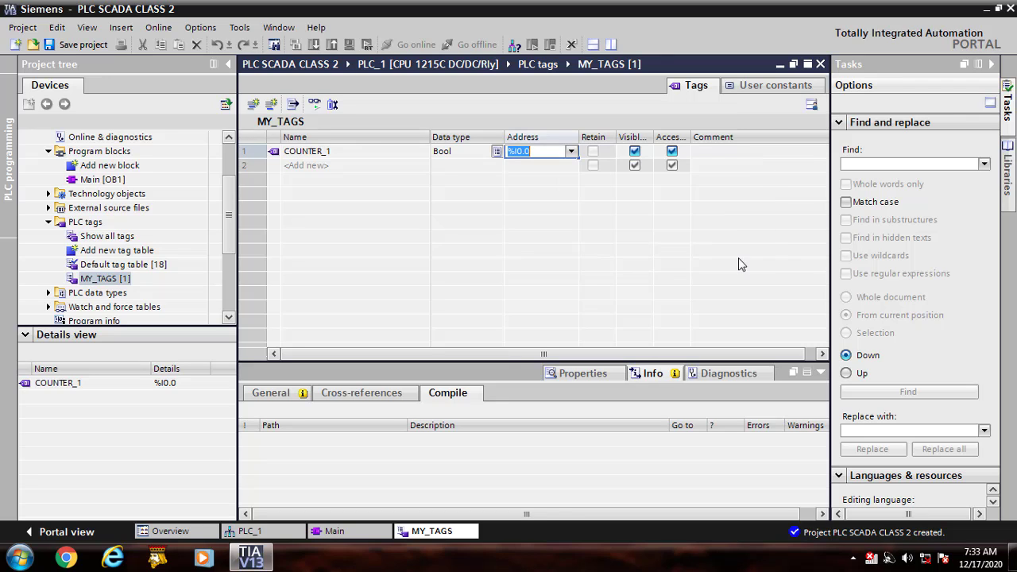
{"action": "left_click", "coordinate": [571, 151]}
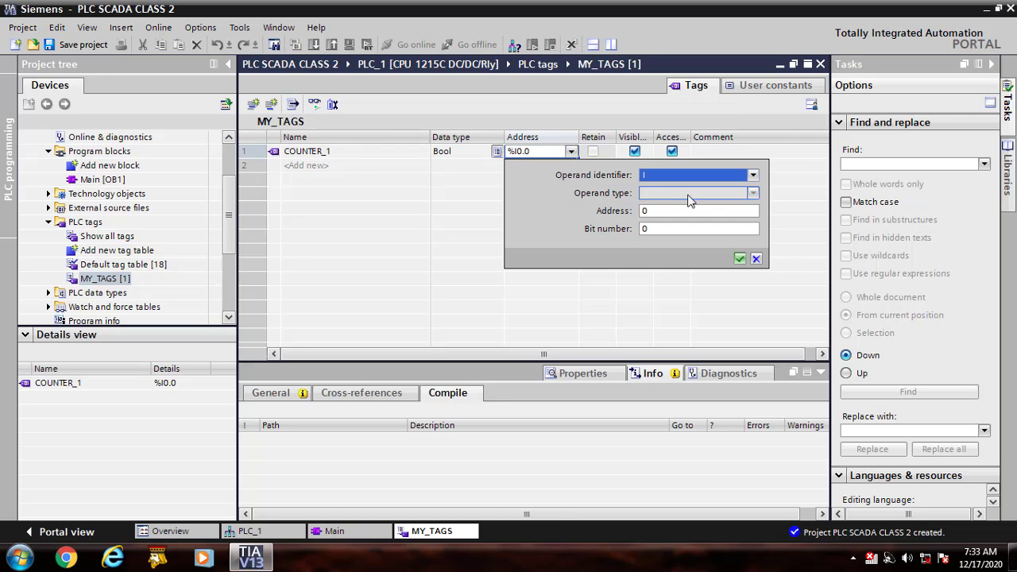
{"action": "left_click", "coordinate": [752, 174]}
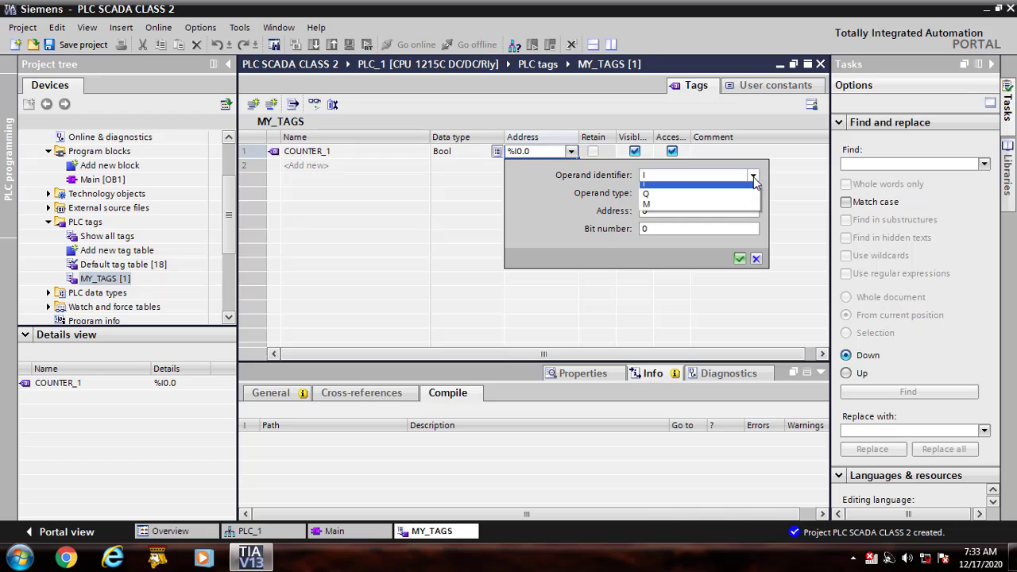
{"action": "left_click", "coordinate": [646, 199]}
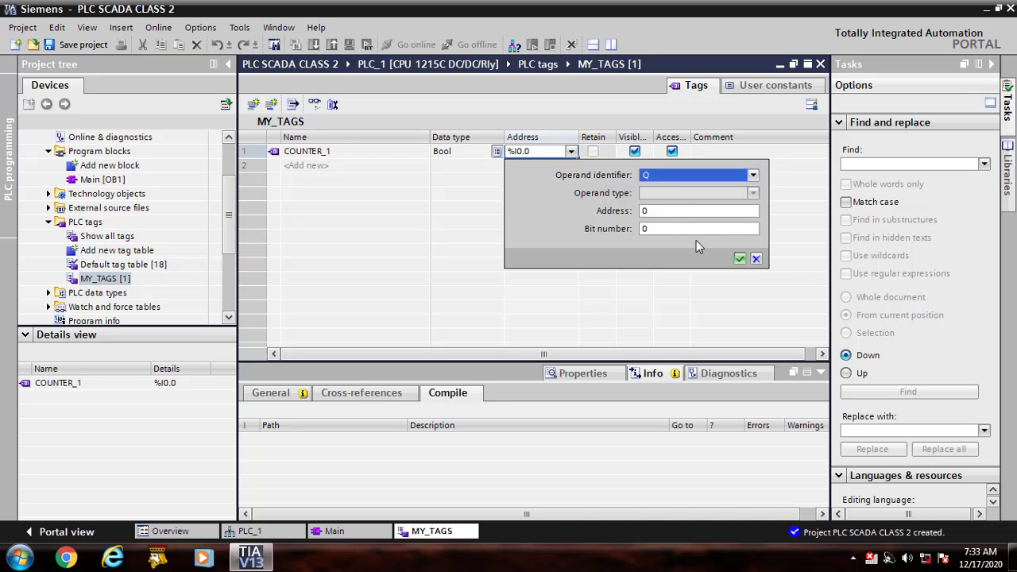
{"action": "left_click", "coordinate": [739, 258]}
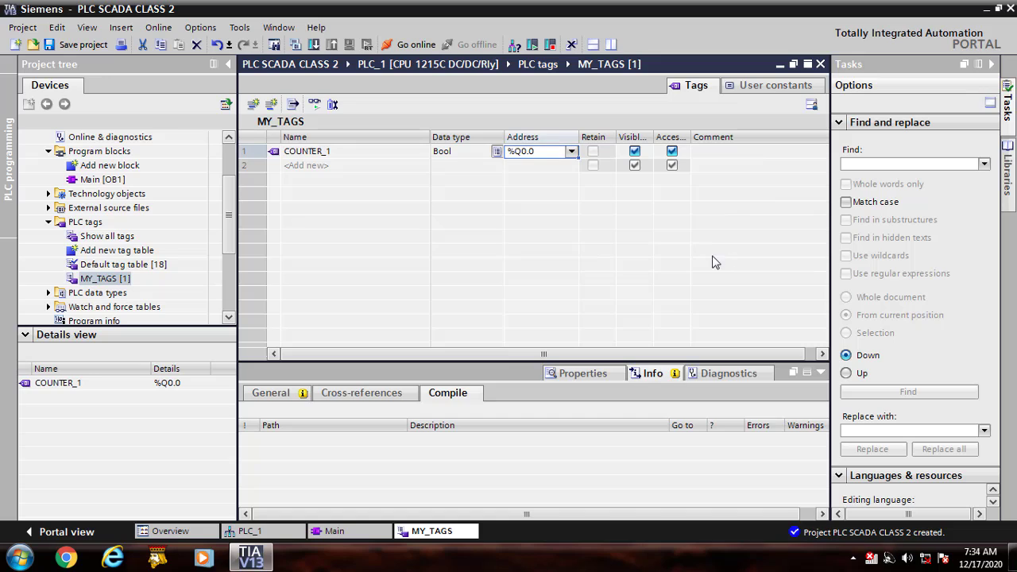
- Add a second tag named INPUT_1 to the MY_TAGS table
{"action": "left_click", "coordinate": [307, 164]}
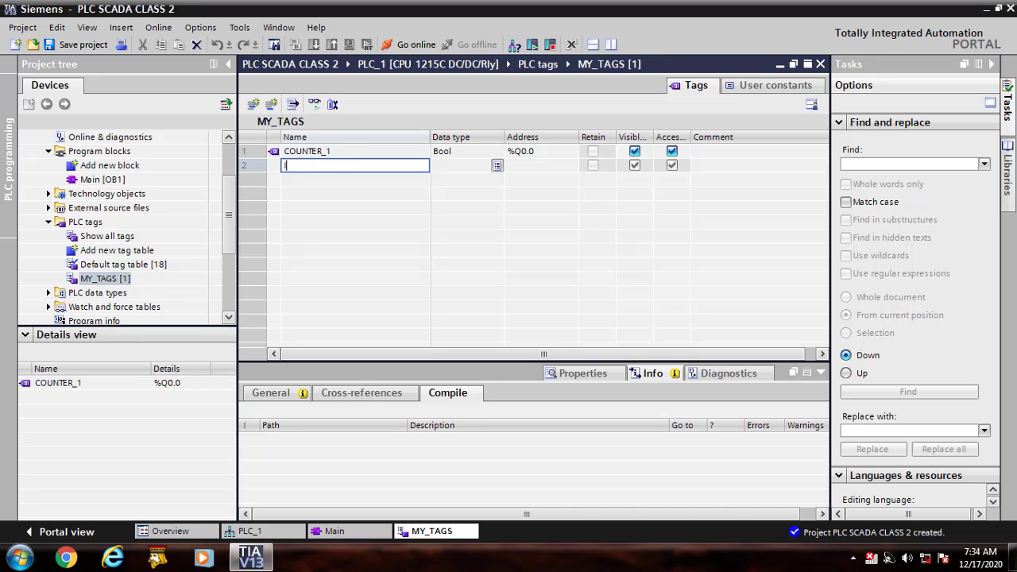
{"action": "type", "text": "INPUT_1"}
{"action": "key", "text": "Return"}
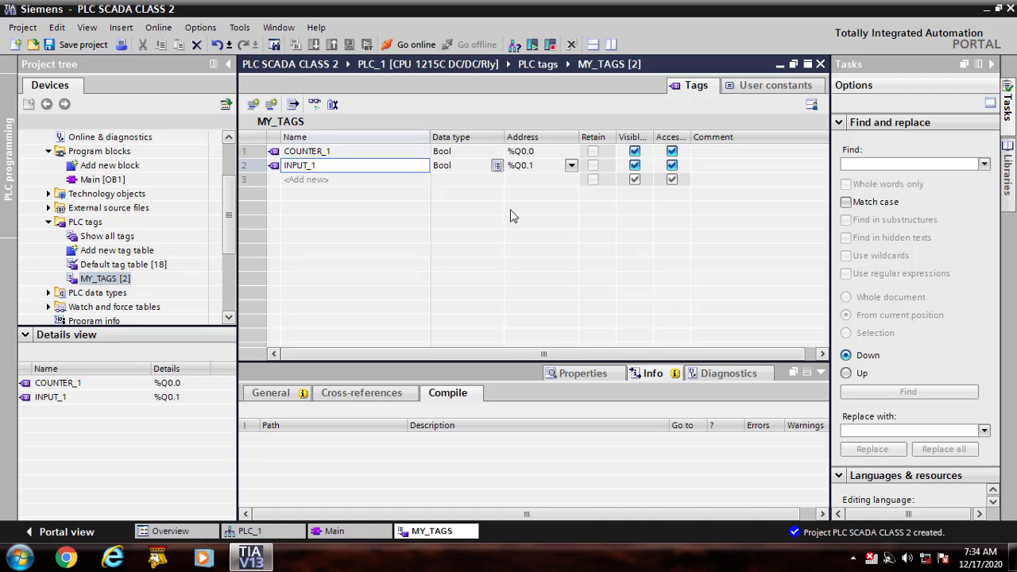
- Set the INPUT_1 tag's address to %I0.0 using operand identifier I and bit number 0
{"action": "left_click", "coordinate": [571, 166]}
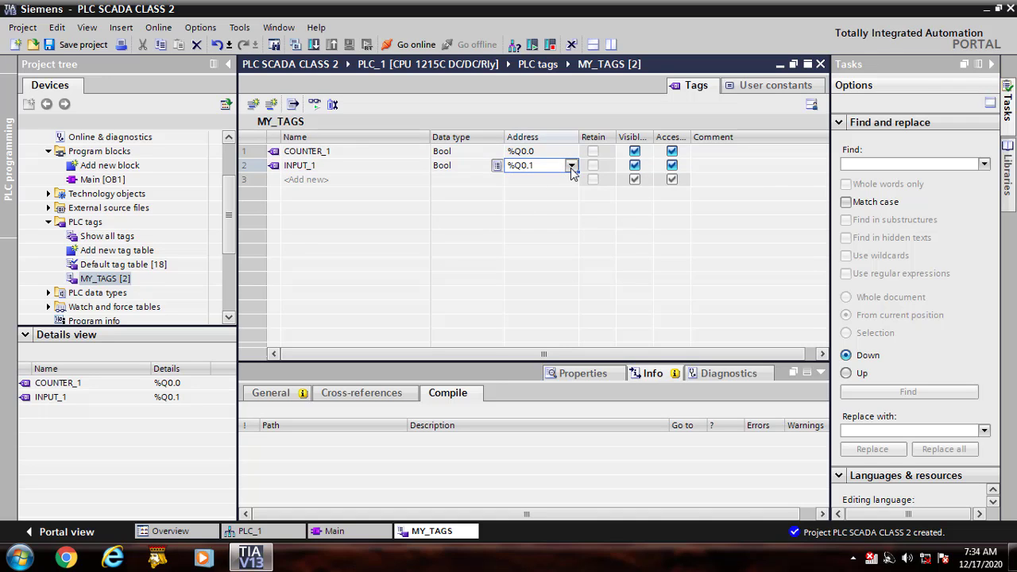
{"action": "left_click", "coordinate": [572, 166]}
{"action": "left_click", "coordinate": [752, 189]}
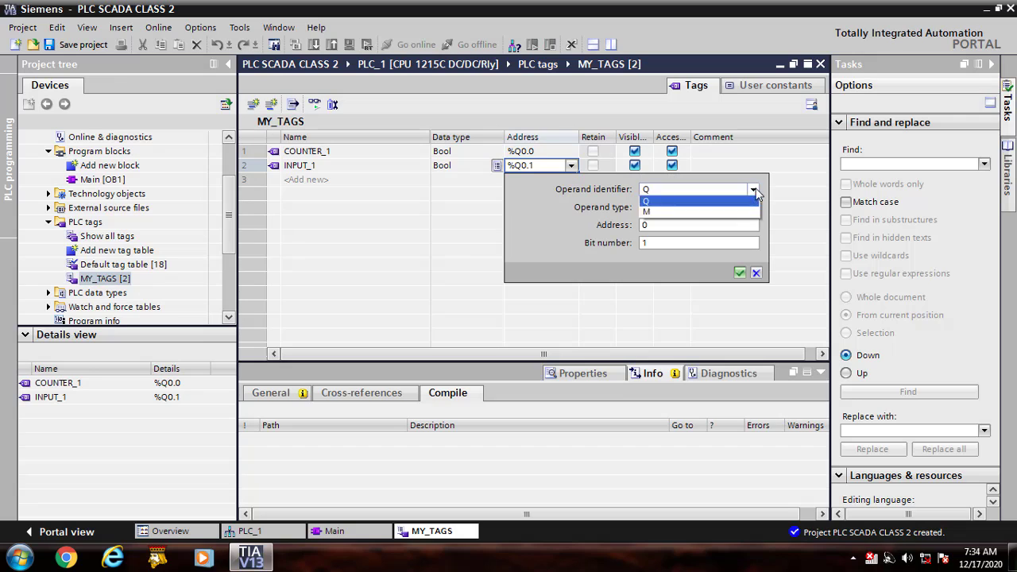
{"action": "left_click", "coordinate": [673, 207]}
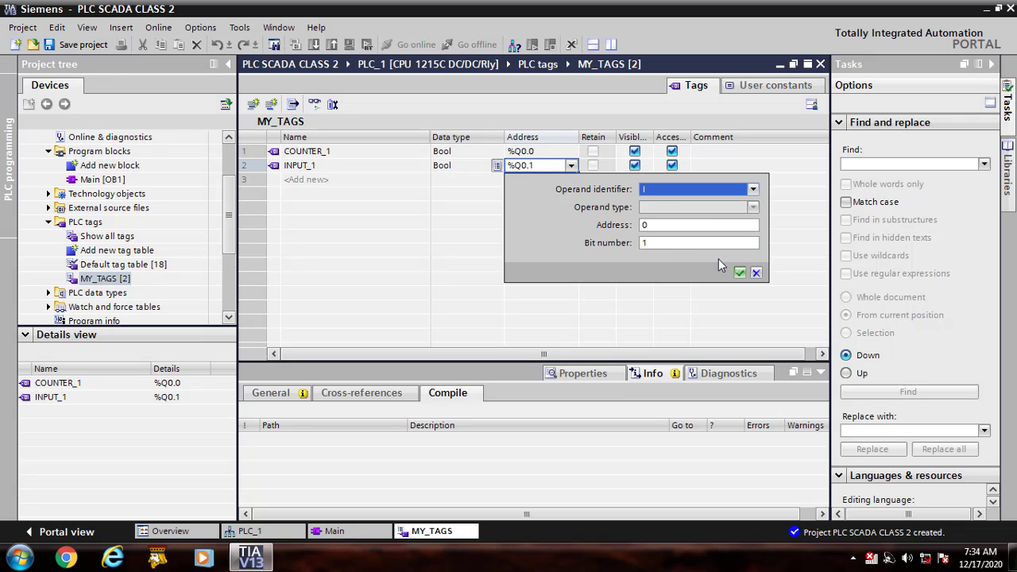
{"action": "left_click_drag", "start_coordinate": [653, 244], "coordinate": [636, 251]}
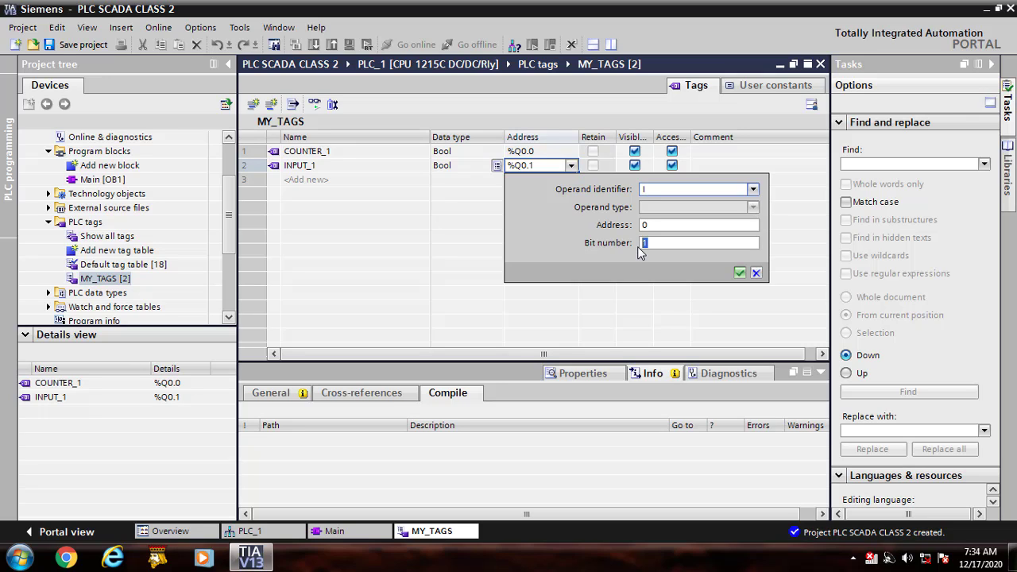
{"action": "type", "text": "0"}
{"action": "left_click", "coordinate": [739, 273]}
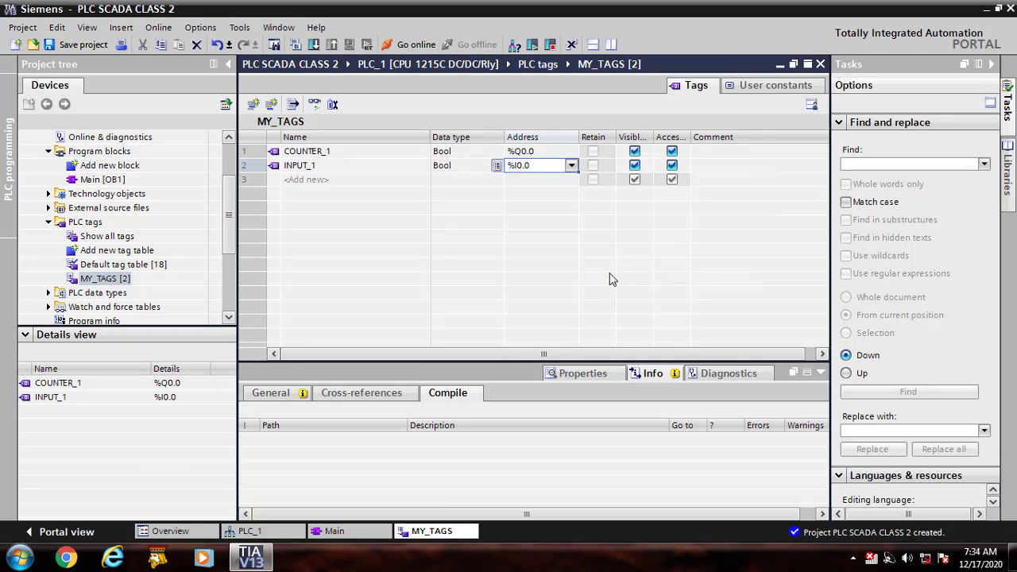
- Add a third tag named TIMER_1 to the MY_TAGS table
{"action": "left_click", "coordinate": [309, 180]}
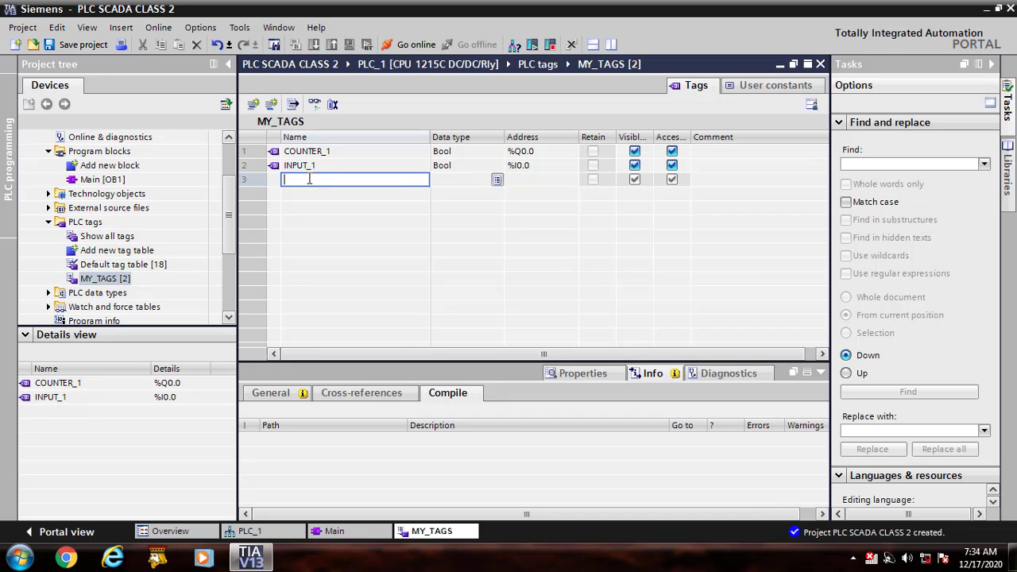
{"action": "type", "text": "t"}
{"action": "key", "text": "BackSpace"}
{"action": "type", "text": "TIMER_1"}
{"action": "left_click", "coordinate": [494, 181]}
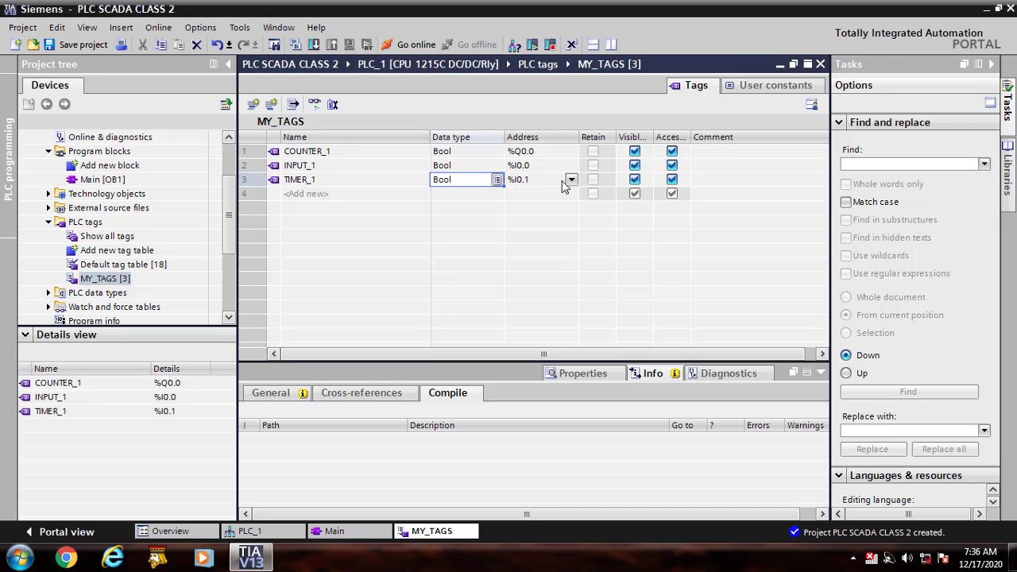
- Review the operand identifier options, address and bit number of the TIMER_1 tag
{"action": "left_click", "coordinate": [573, 181]}
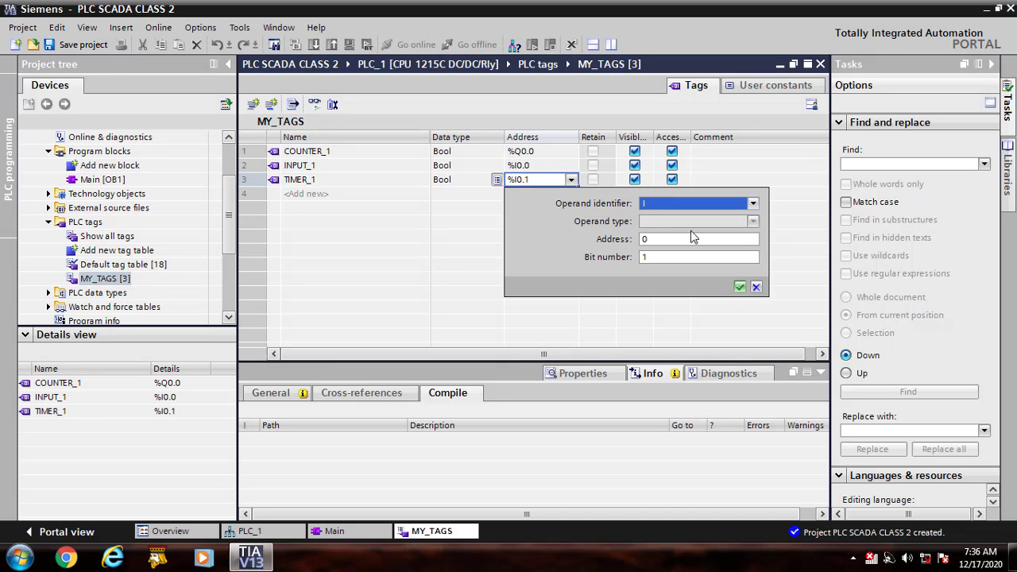
{"action": "left_click", "coordinate": [752, 204]}
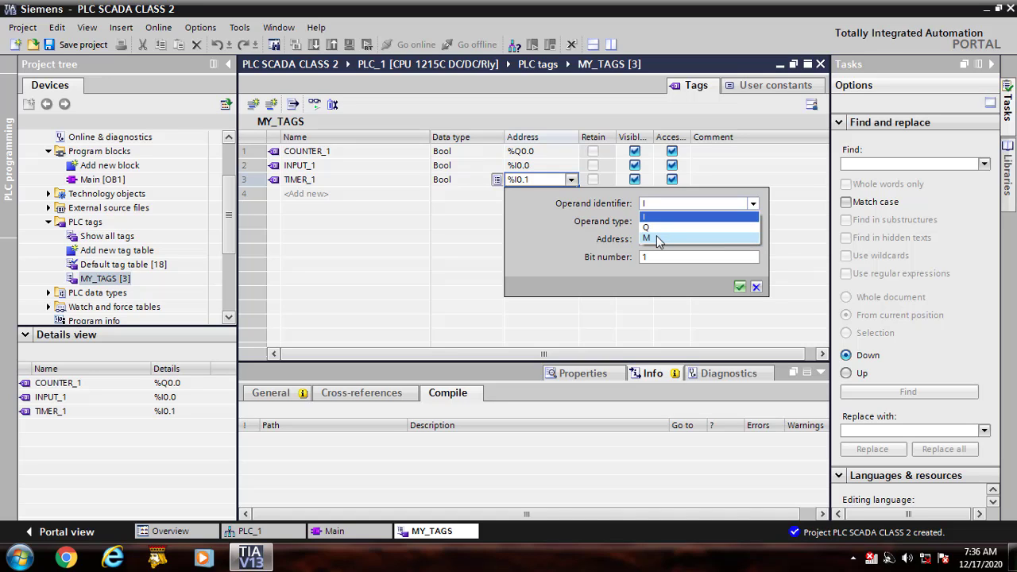
{"action": "left_click", "coordinate": [796, 234]}
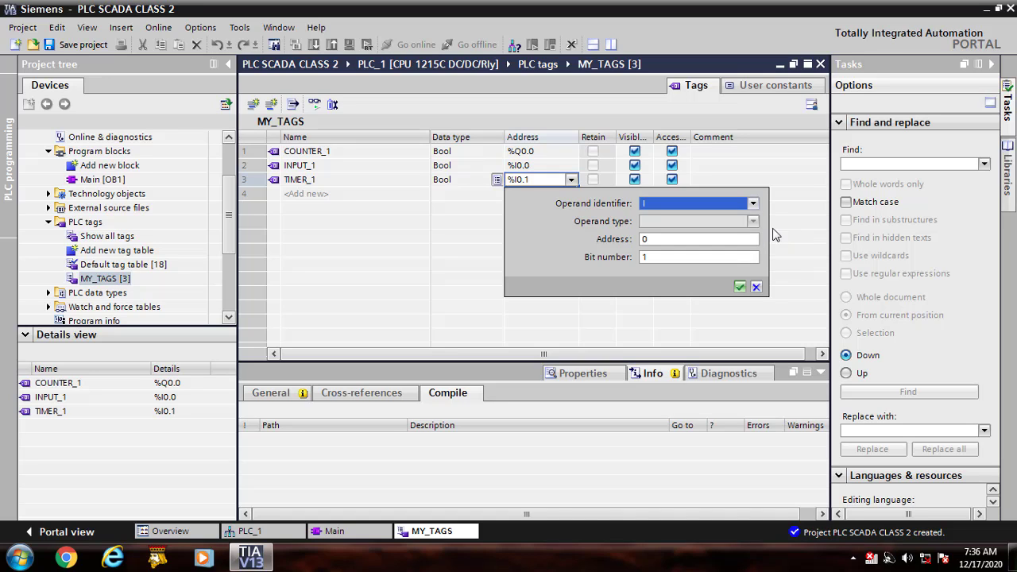
{"action": "left_click", "coordinate": [650, 240]}
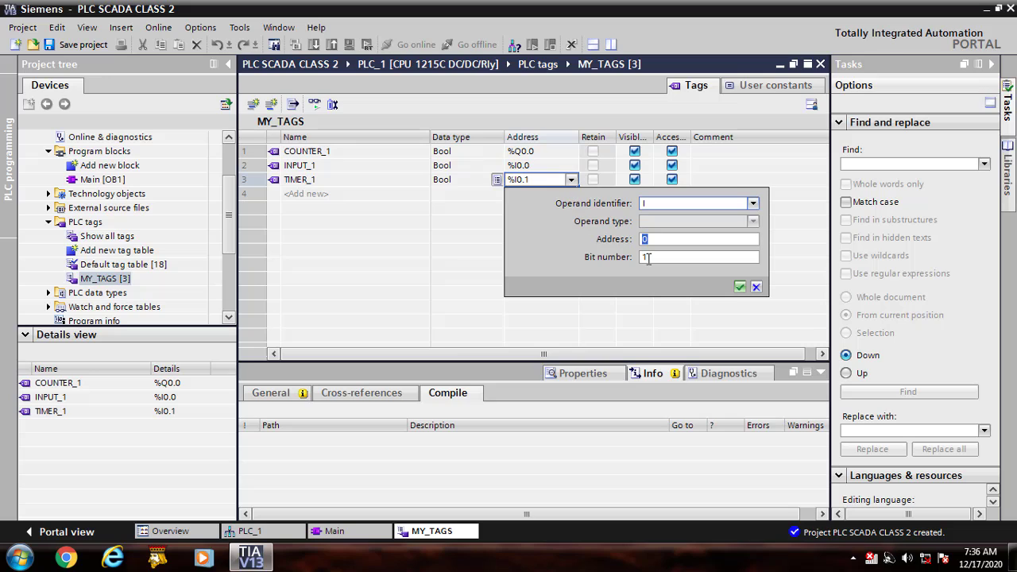
{"action": "left_click", "coordinate": [738, 287]}
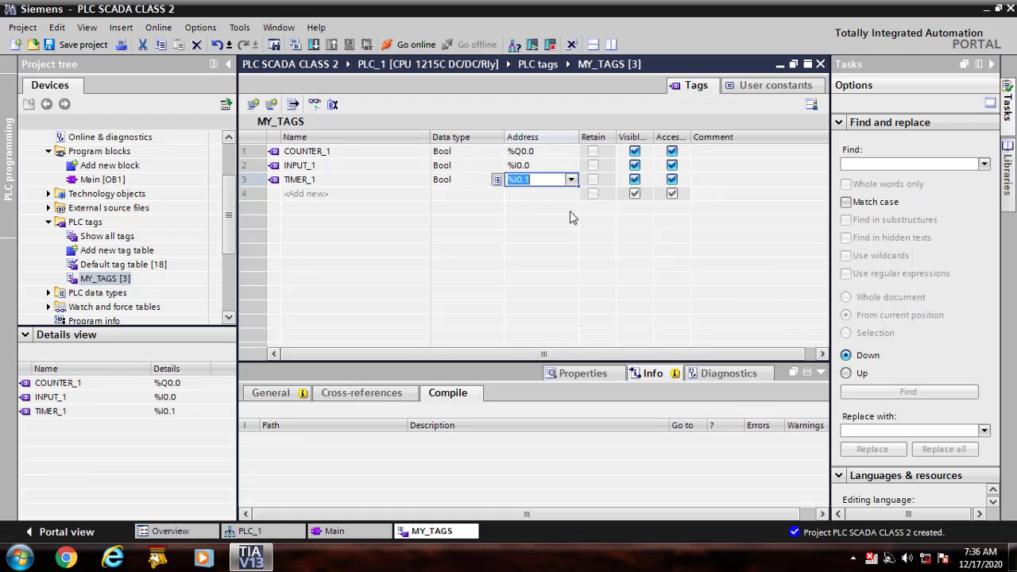
- Examine the data types available for the TIMER_1 tag in the MY_TAGS table
{"action": "left_click", "coordinate": [498, 182]}
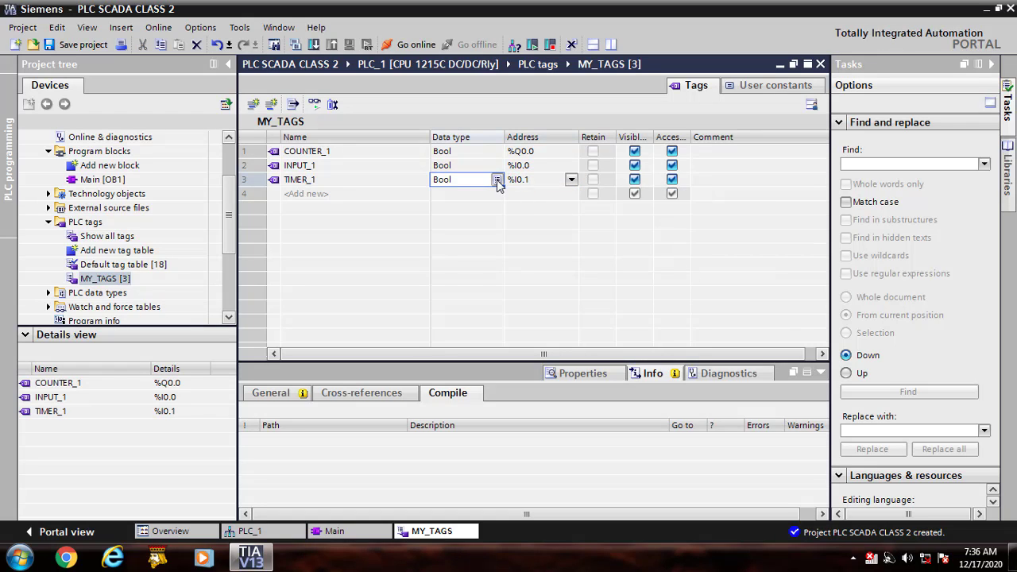
{"action": "left_click", "coordinate": [497, 181]}
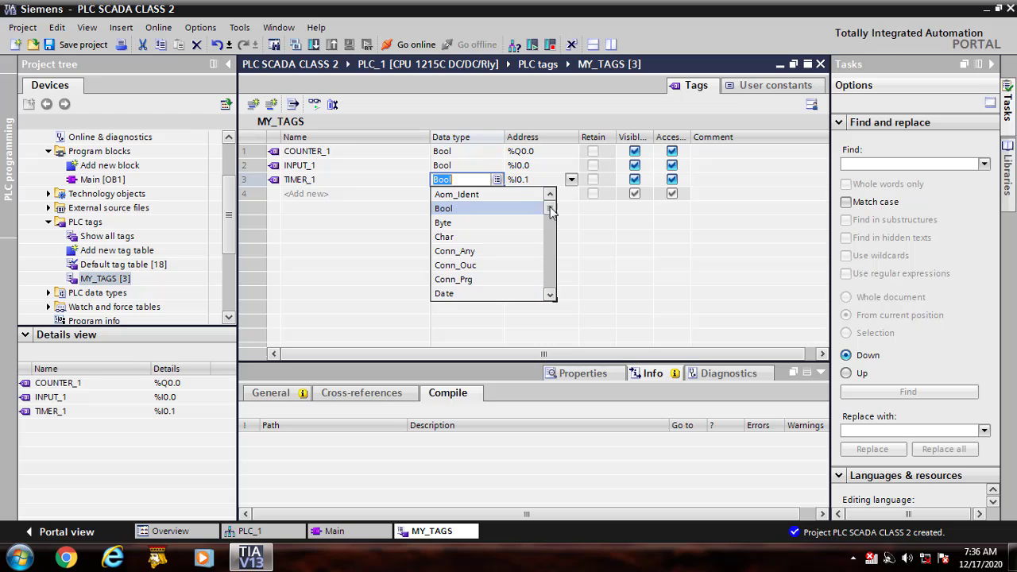
{"action": "left_click_drag", "start_coordinate": [550, 207], "coordinate": [549, 224]}
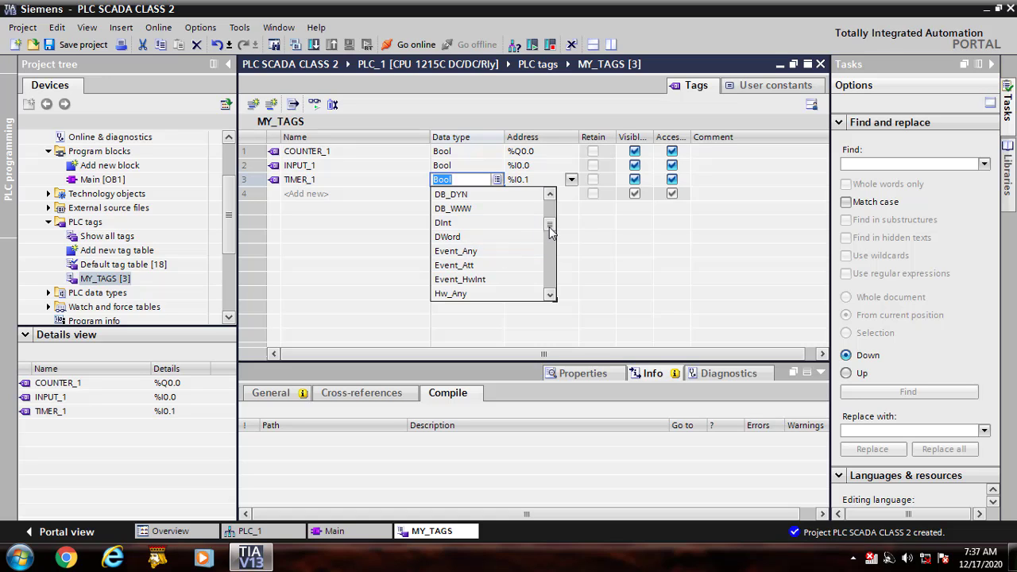
{"action": "left_click_drag", "start_coordinate": [549, 226], "coordinate": [546, 258]}
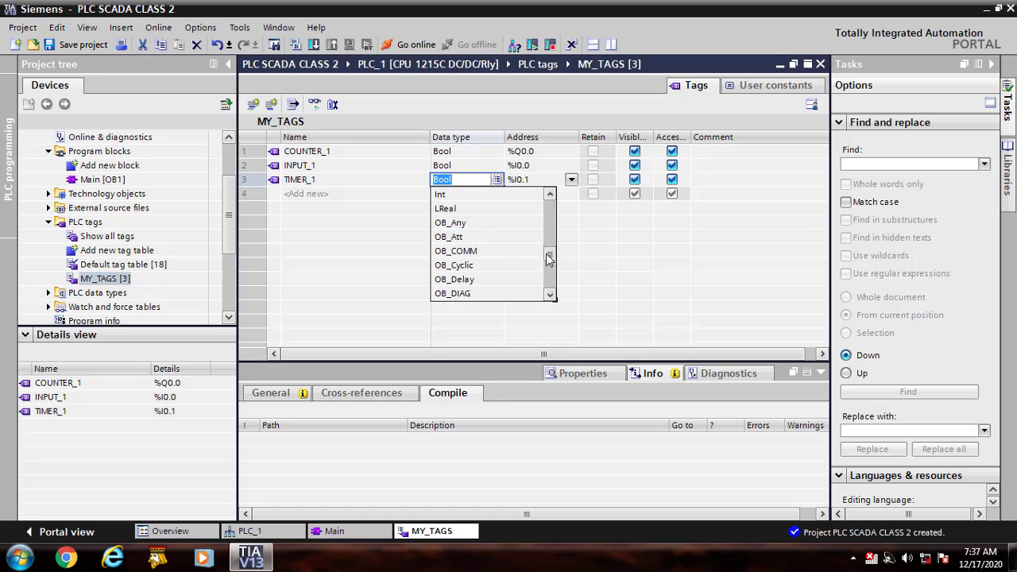
{"action": "left_click", "coordinate": [610, 242]}
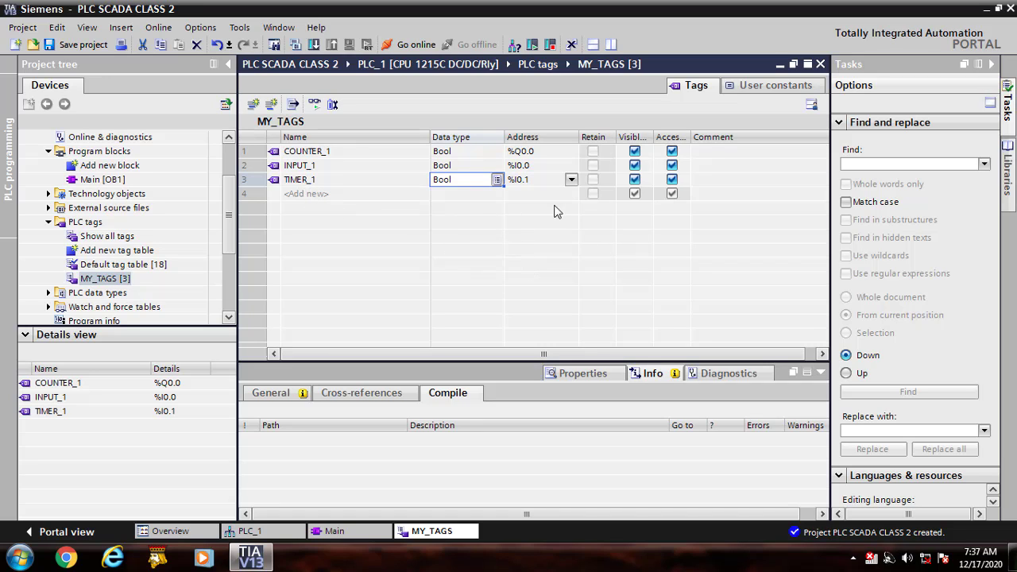
{"action": "left_click", "coordinate": [745, 185]}
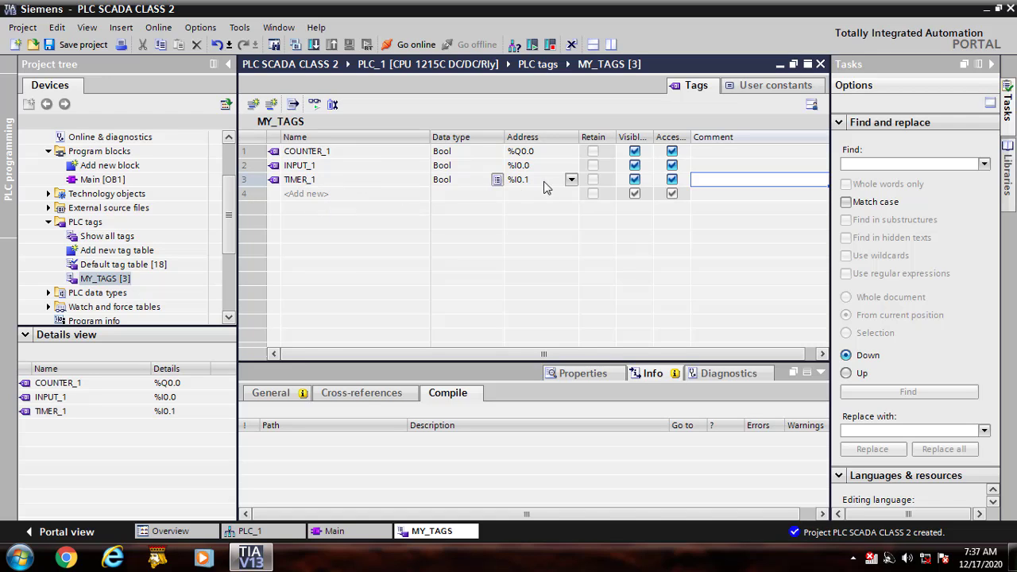
- Change the TIMER_1 tag's address to %Q0.1 using operand identifier Q
{"action": "left_click", "coordinate": [570, 181]}
{"action": "left_click", "coordinate": [572, 180]}
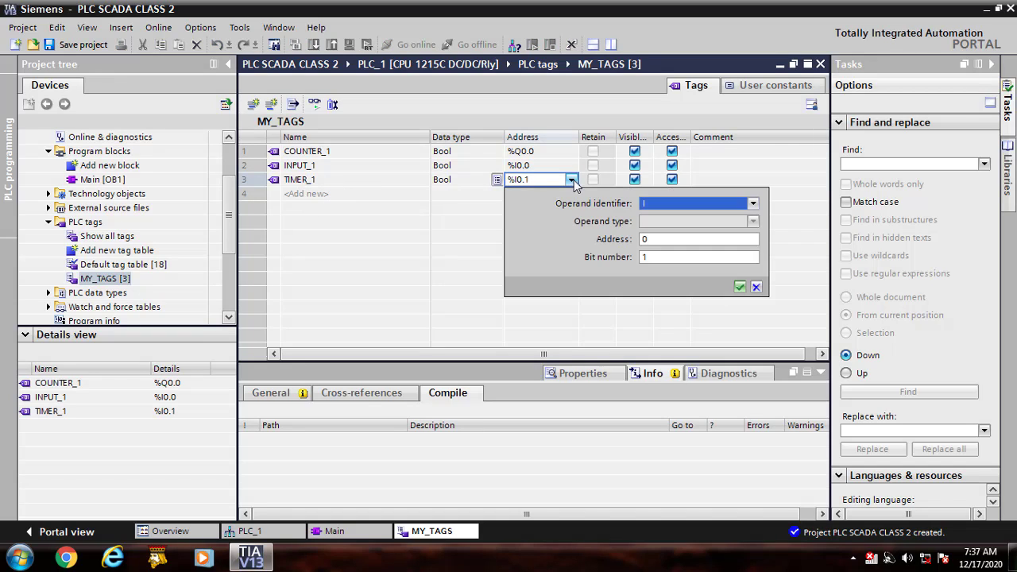
{"action": "left_click", "coordinate": [752, 203]}
{"action": "left_click", "coordinate": [673, 229]}
{"action": "left_click", "coordinate": [739, 289]}
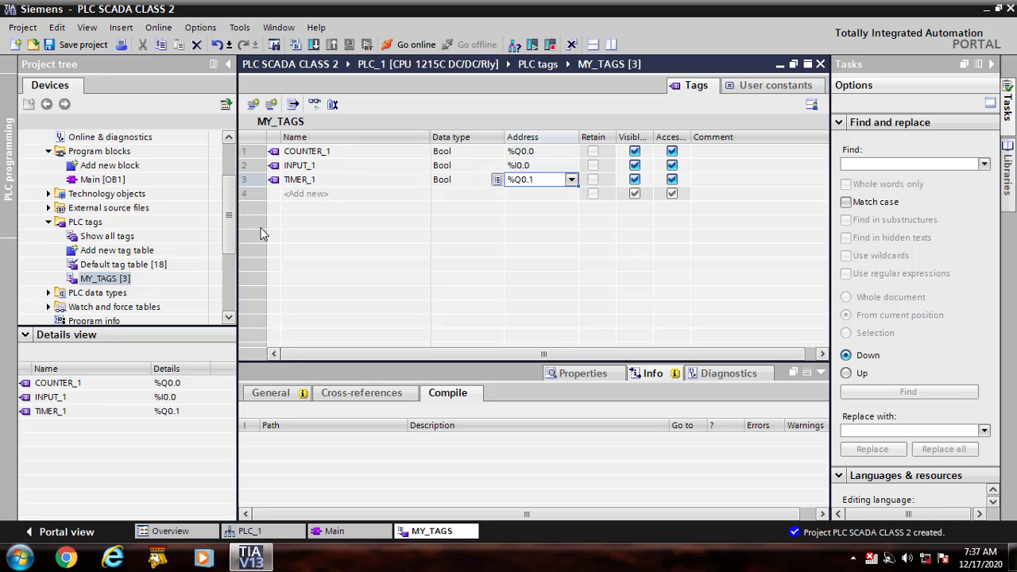
- In Network 1 of Main [OB1], insert a normally open contact, an output coil, and a branch after the contact with a second coil
{"action": "left_click_drag", "start_coordinate": [228, 222], "coordinate": [228, 215]}
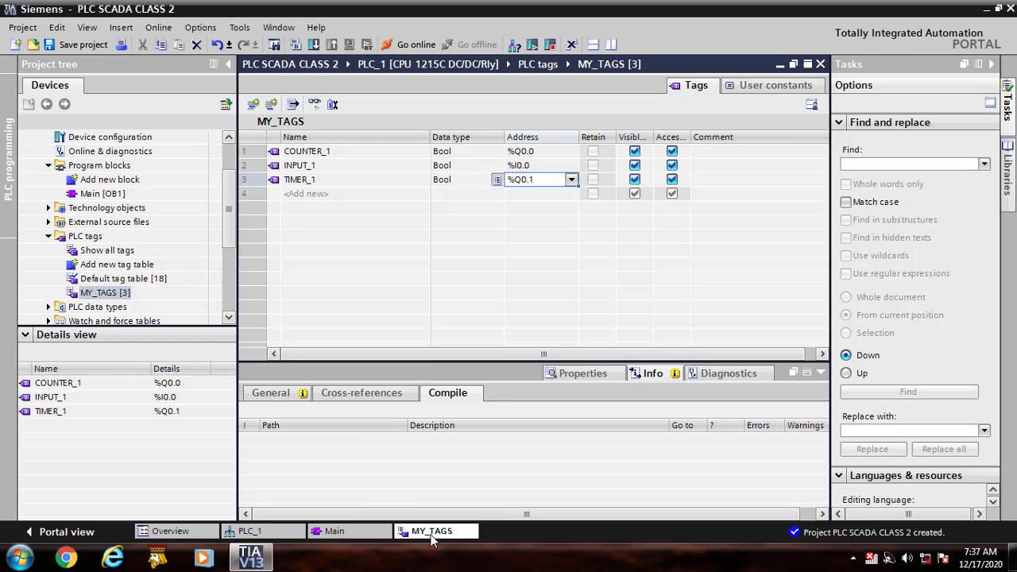
{"action": "left_click", "coordinate": [433, 537]}
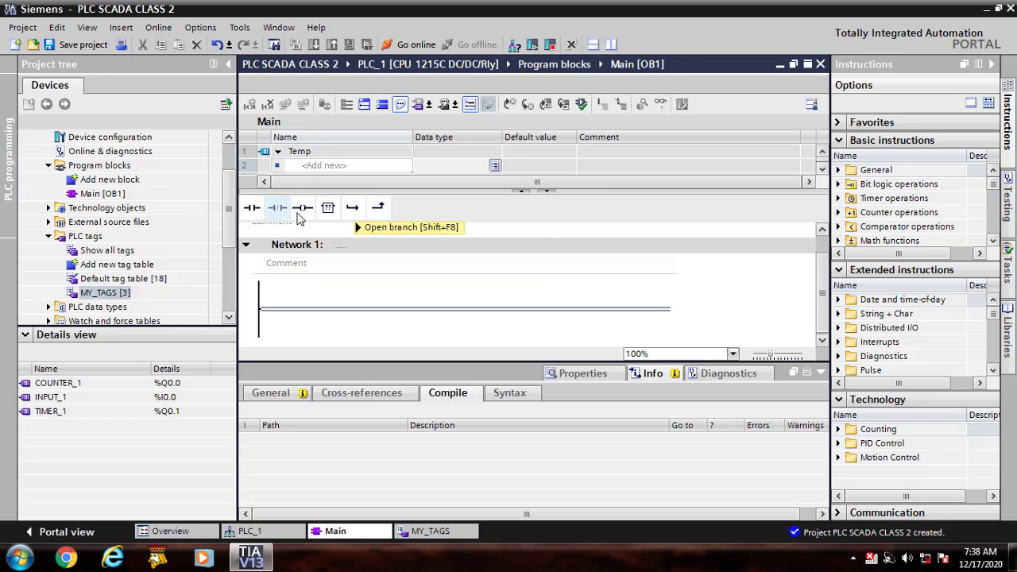
{"action": "mouse_move", "coordinate": [251, 207]}
{"action": "left_mouse_down"}
{"action": "mouse_move", "coordinate": [291, 317]}
{"action": "mouse_move", "coordinate": [467, 318]}
{"action": "left_mouse_up"}
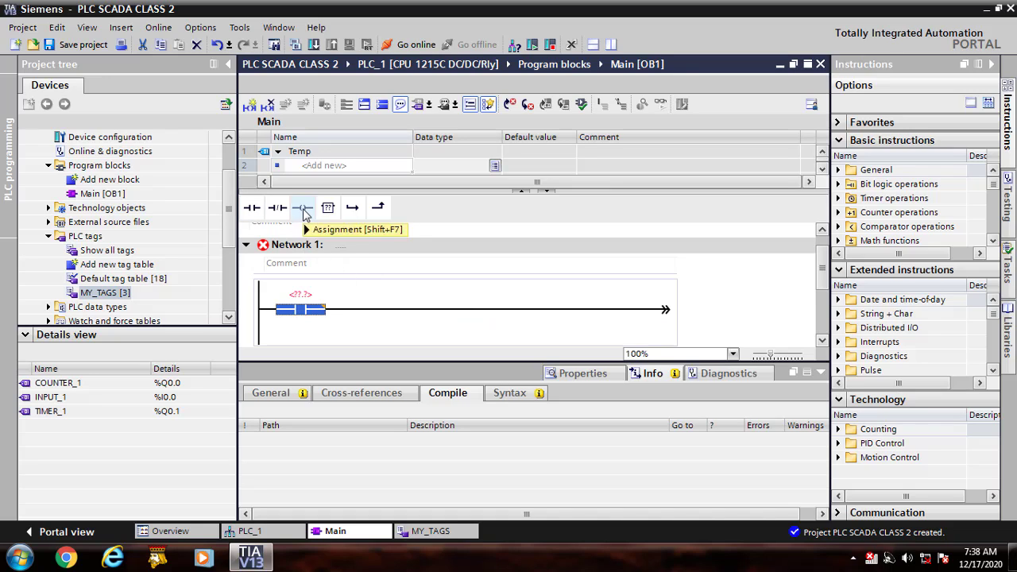
{"action": "mouse_move", "coordinate": [304, 212]}
{"action": "left_mouse_down"}
{"action": "mouse_move", "coordinate": [435, 295]}
{"action": "mouse_move", "coordinate": [500, 313]}
{"action": "left_mouse_up"}
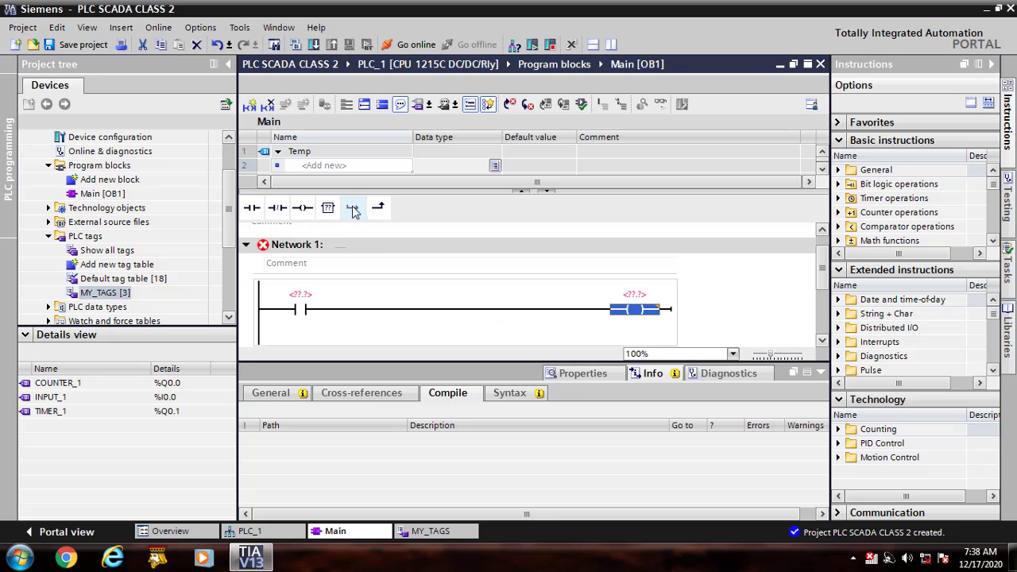
{"action": "left_click_drag", "start_coordinate": [353, 214], "coordinate": [472, 287]}
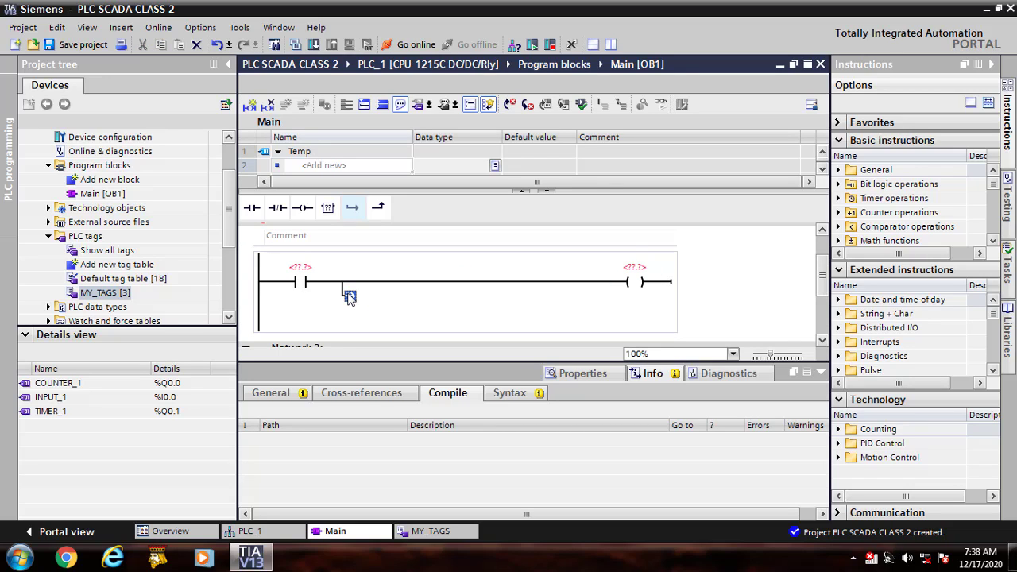
{"action": "left_click_drag", "start_coordinate": [302, 207], "coordinate": [349, 295]}
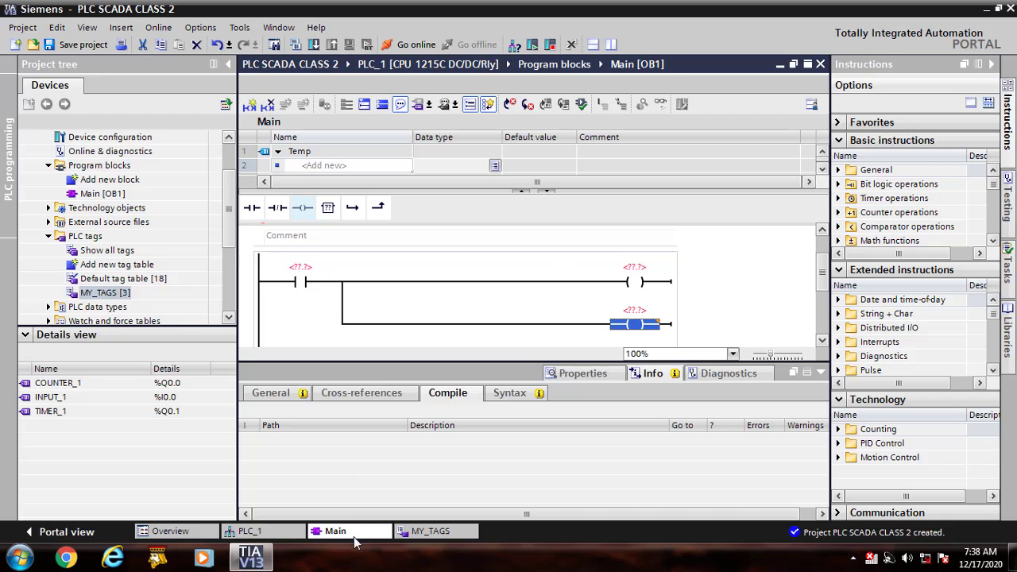
- Assign the INPUT_1 tag to the normally open contact in Network 1
{"action": "double_click", "coordinate": [300, 269]}
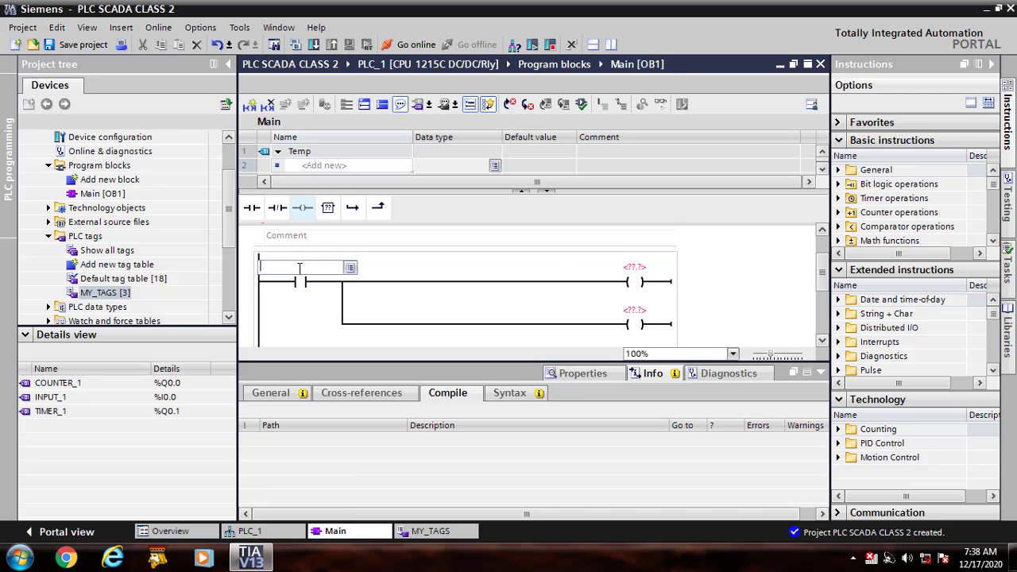
{"action": "left_click", "coordinate": [349, 268]}
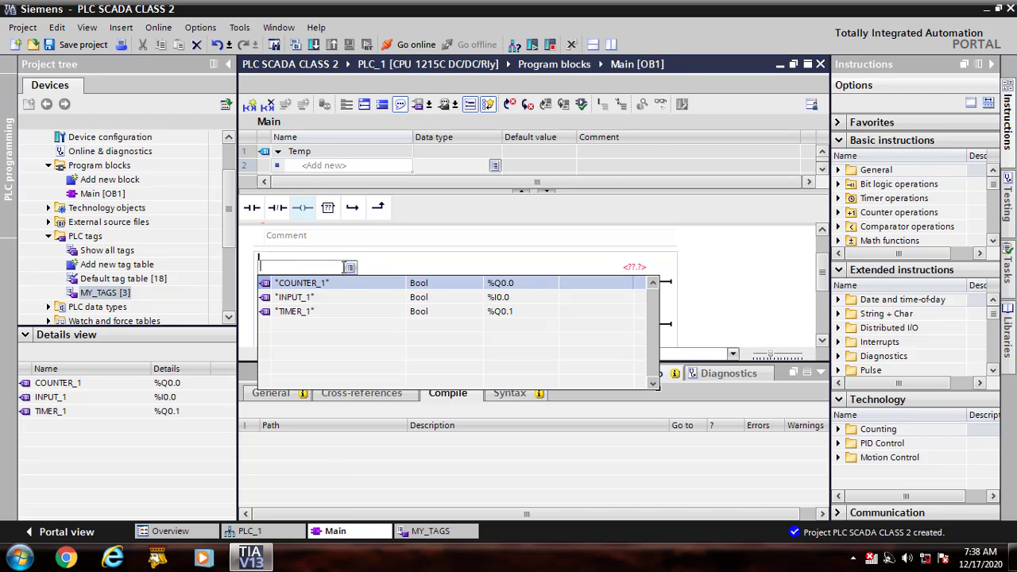
{"action": "left_click", "coordinate": [308, 298]}
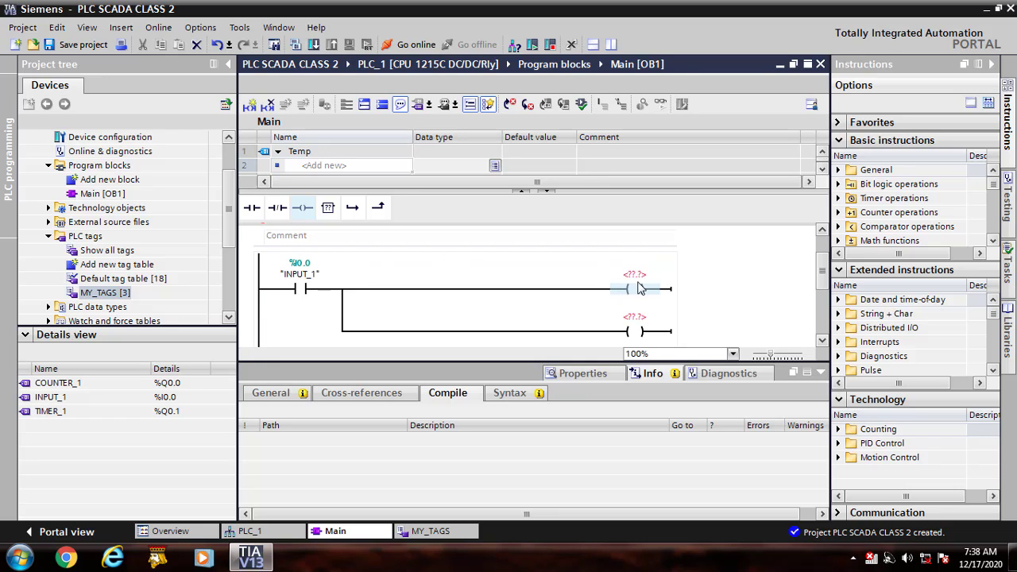
- Assign the COUNTER_1 tag to the upper output coil in Network 1
{"action": "left_click", "coordinate": [642, 274]}
{"action": "left_click", "coordinate": [669, 275]}
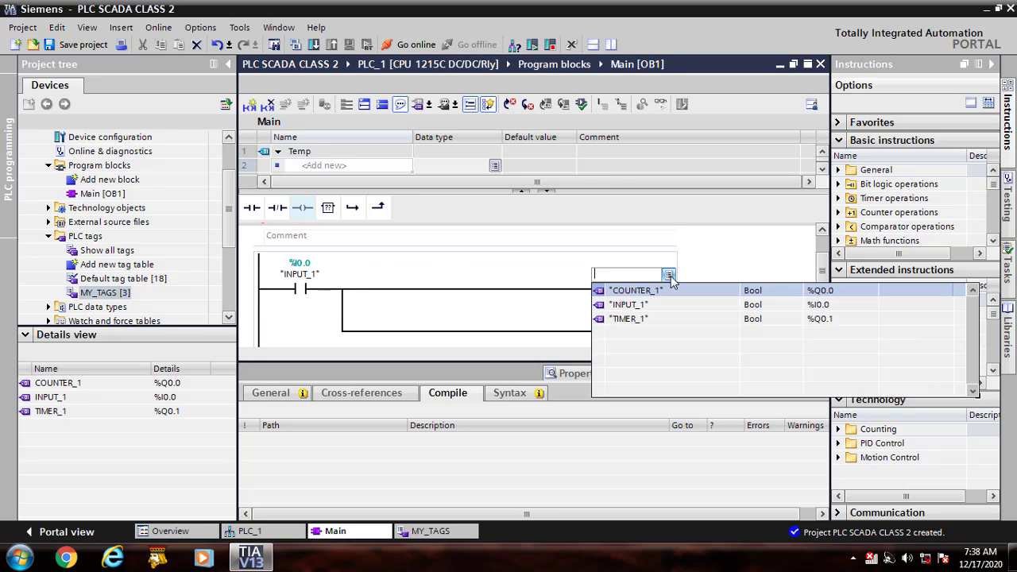
{"action": "left_click", "coordinate": [637, 291]}
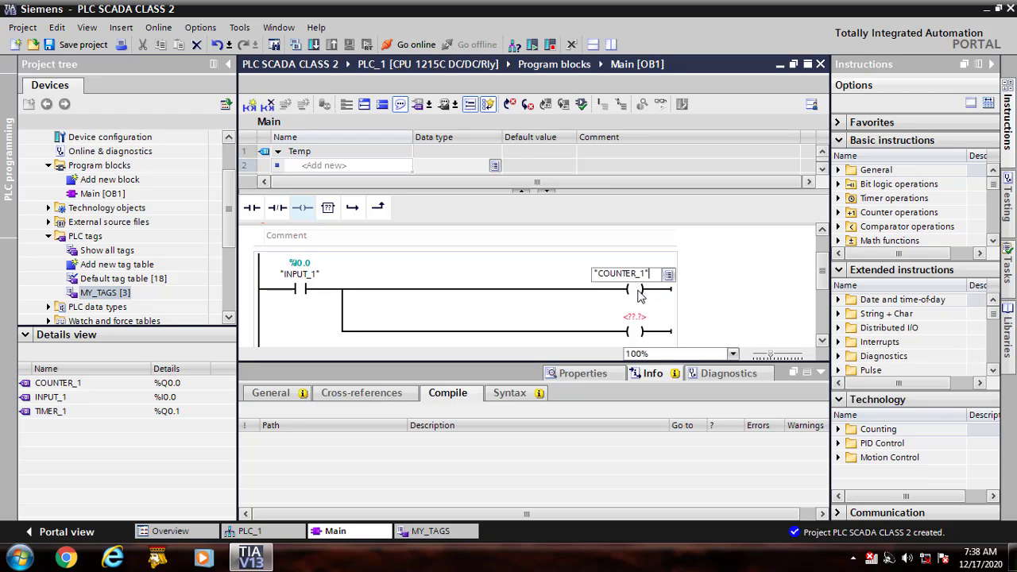
{"action": "key", "text": "Return"}
- Assign the TIMER_1 tag to the output coil on the lower branch of Network 1
{"action": "left_click", "coordinate": [635, 317]}
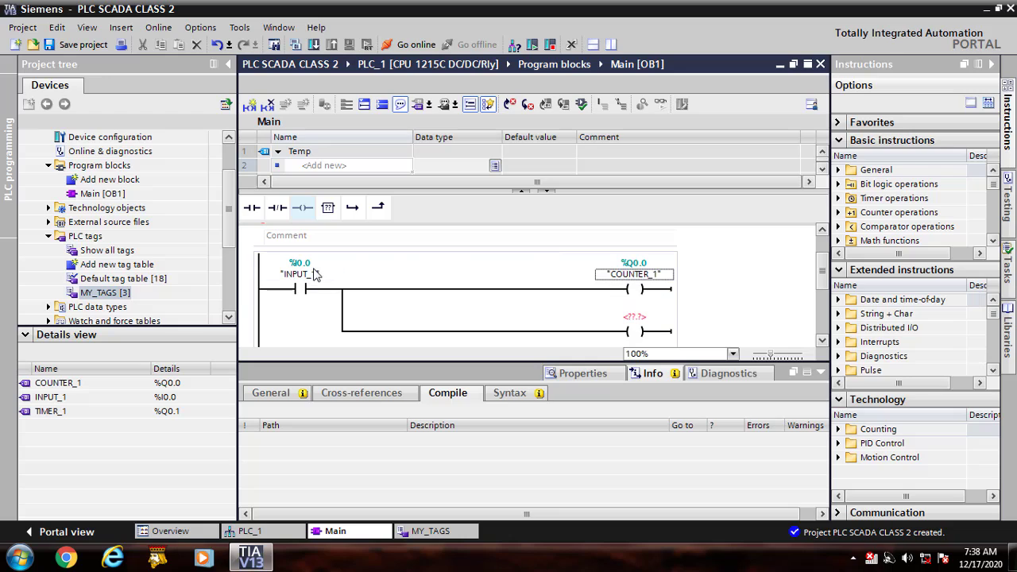
{"action": "left_click", "coordinate": [635, 317]}
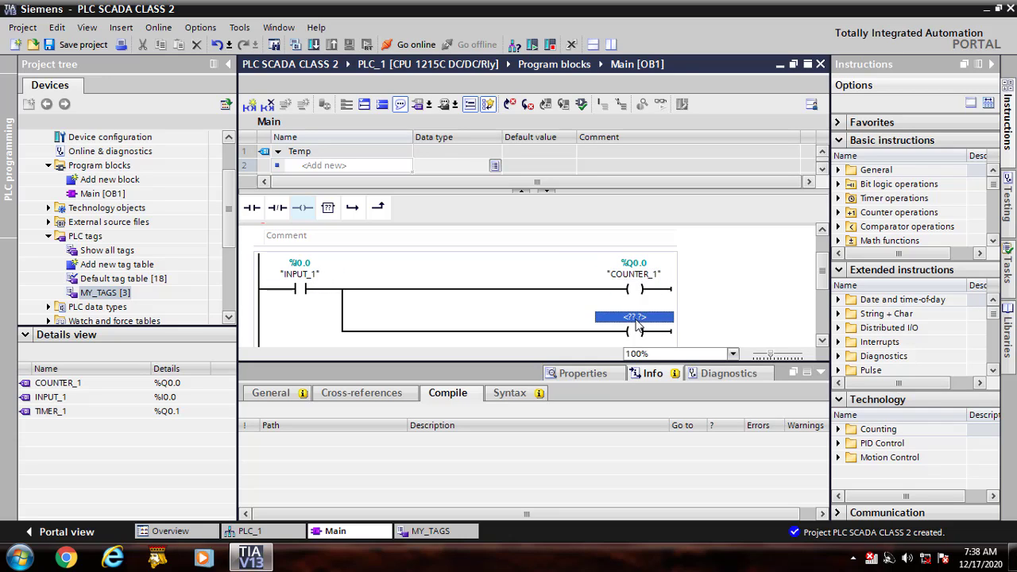
{"action": "left_click", "coordinate": [668, 319]}
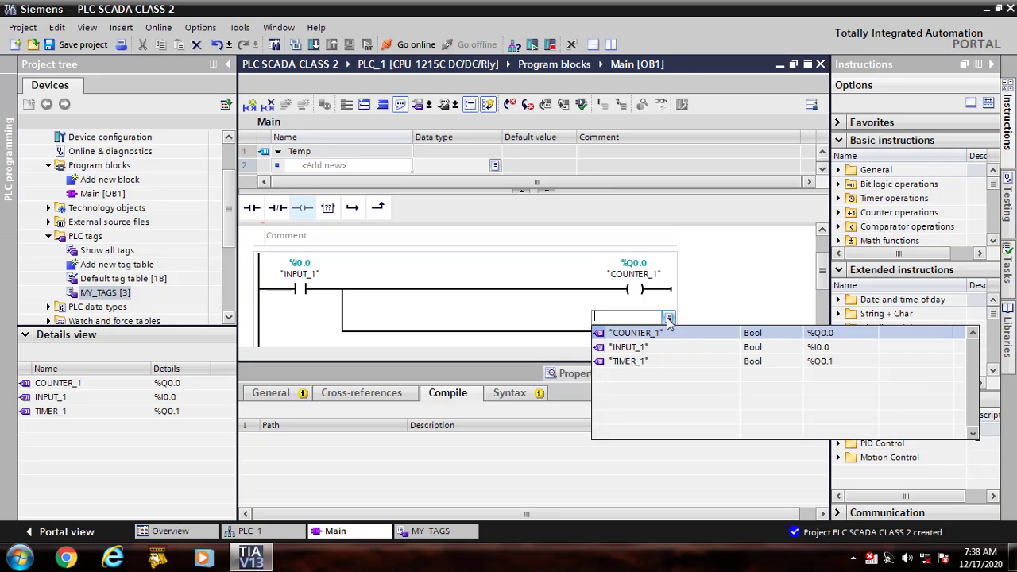
{"action": "left_click", "coordinate": [629, 361]}
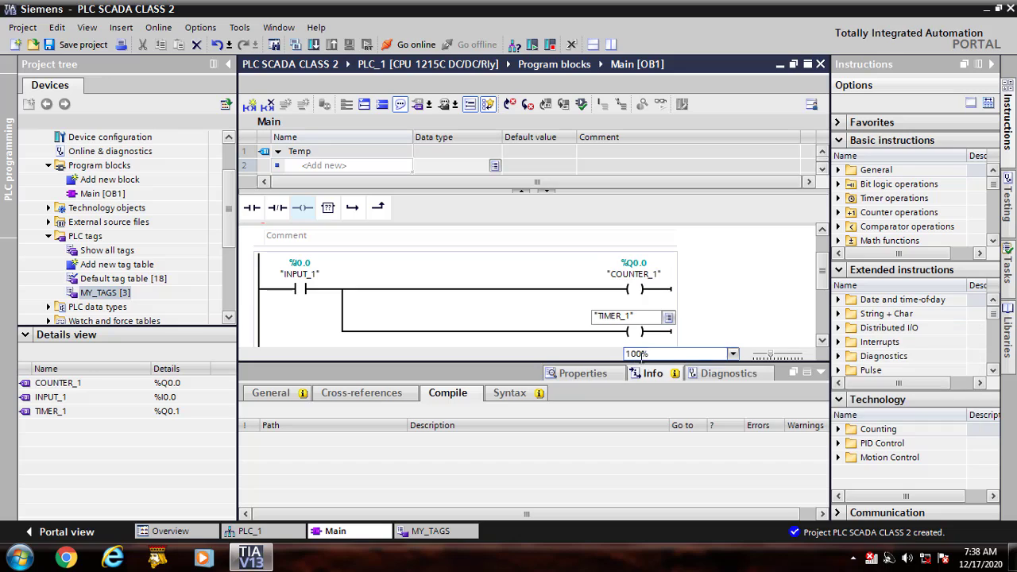
{"action": "left_click", "coordinate": [563, 308]}
- Compile the Main [OB1] block and save the project
{"action": "scroll", "coordinate": [556, 310], "scroll_direction": "down", "scroll_amount": 1}
{"action": "scroll", "coordinate": [545, 311], "scroll_direction": "up", "scroll_amount": 1}
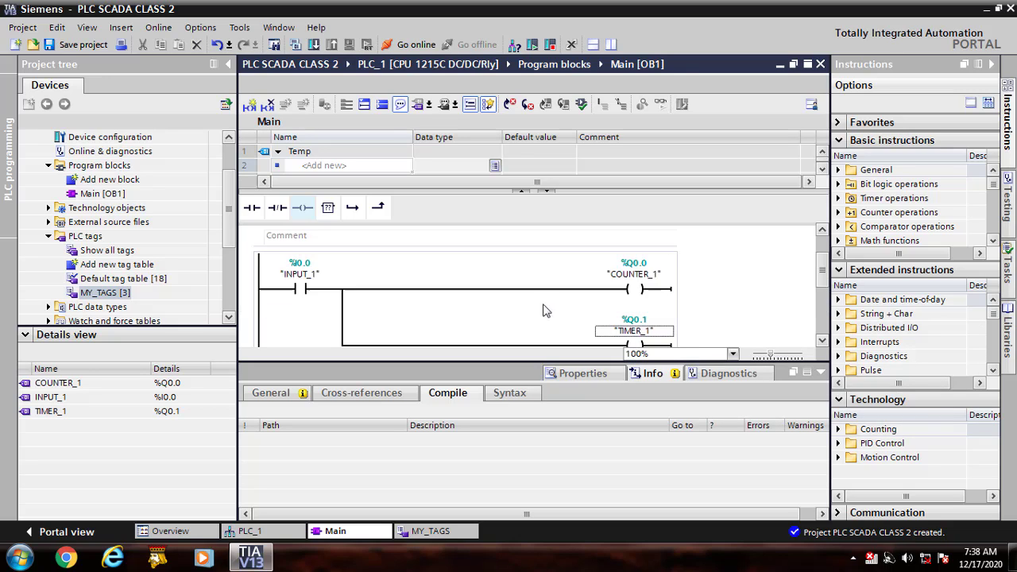
{"action": "scroll", "coordinate": [501, 284], "scroll_direction": "down", "scroll_amount": 1}
{"action": "scroll", "coordinate": [501, 278], "scroll_direction": "up", "scroll_amount": 1}
{"action": "scroll", "coordinate": [390, 306], "scroll_direction": "down", "scroll_amount": 2}
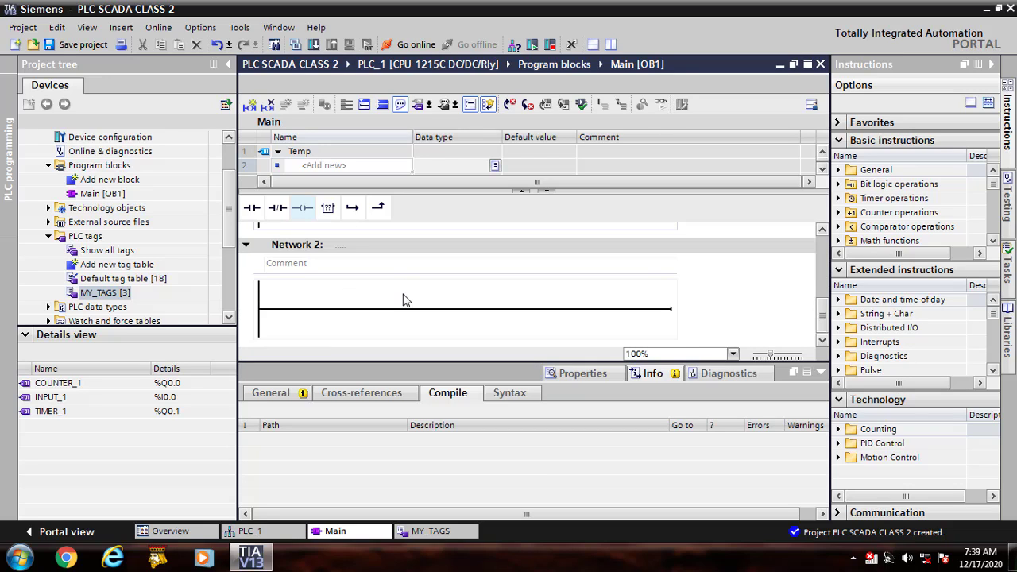
{"action": "scroll", "coordinate": [404, 296], "scroll_direction": "up", "scroll_amount": 2}
{"action": "scroll", "coordinate": [409, 299], "scroll_direction": "down", "scroll_amount": 1}
{"action": "scroll", "coordinate": [414, 299], "scroll_direction": "up", "scroll_amount": 1}
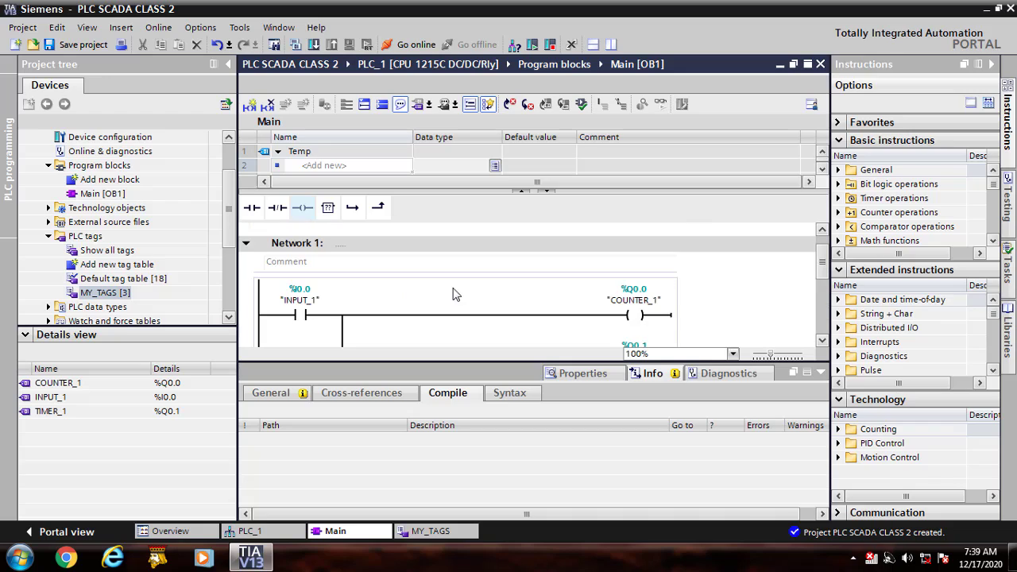
{"action": "left_click", "coordinate": [294, 45]}
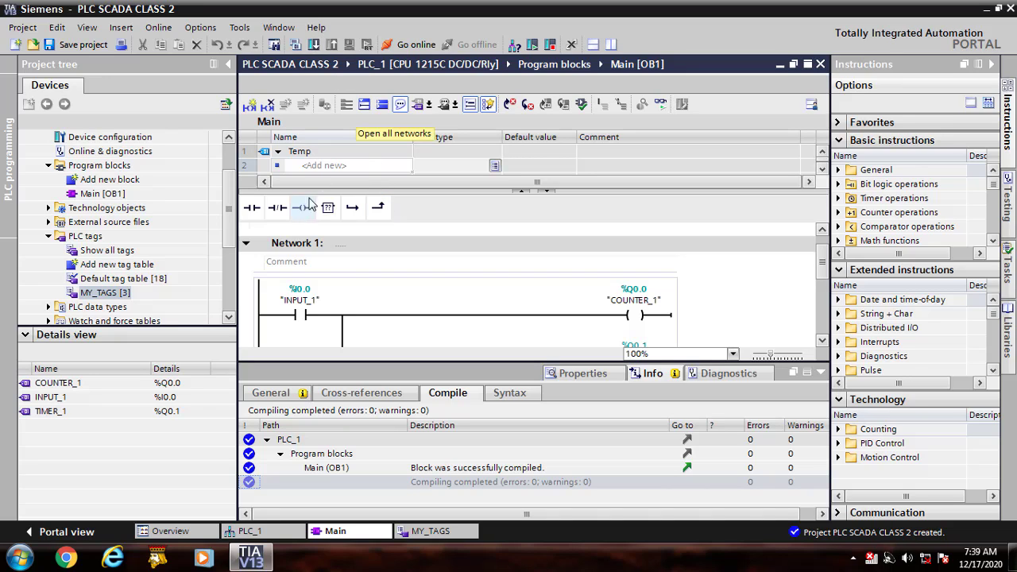
{"action": "scroll", "coordinate": [343, 280], "scroll_direction": "down", "scroll_amount": 3}
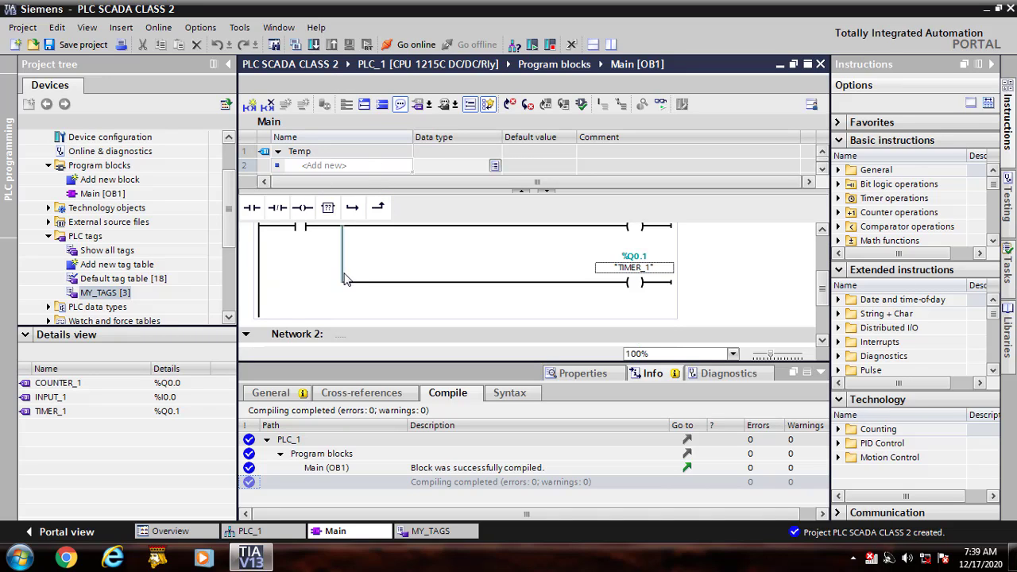
{"action": "left_click", "coordinate": [84, 43]}
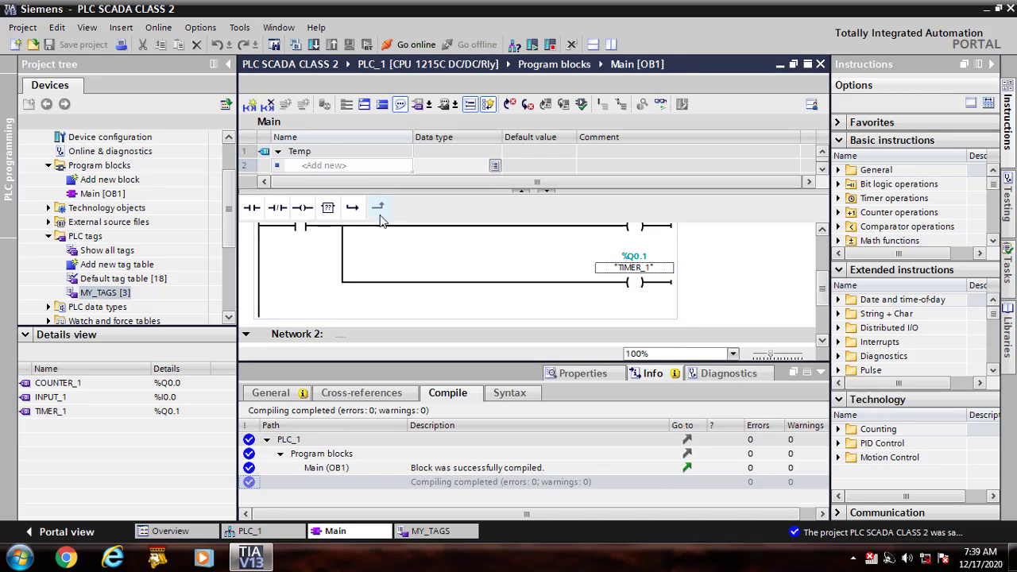
- Review the ladder logic in Network 1 and Network 2 of Main [OB1]
{"action": "scroll", "coordinate": [453, 277], "scroll_direction": "down", "scroll_amount": 2}
{"action": "scroll", "coordinate": [451, 276], "scroll_direction": "up", "scroll_amount": 2}
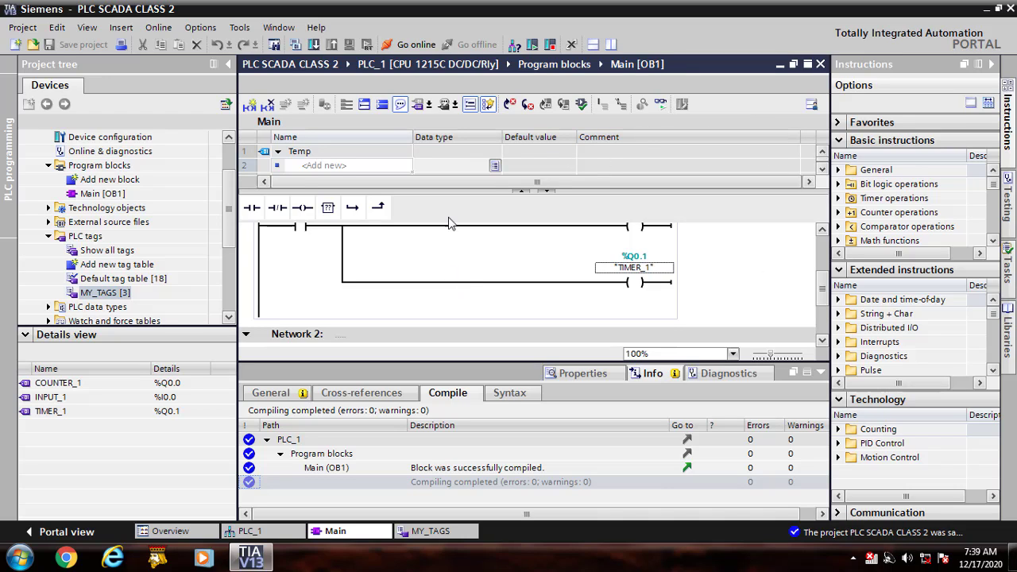
{"action": "scroll", "coordinate": [490, 282], "scroll_direction": "up", "scroll_amount": 2}
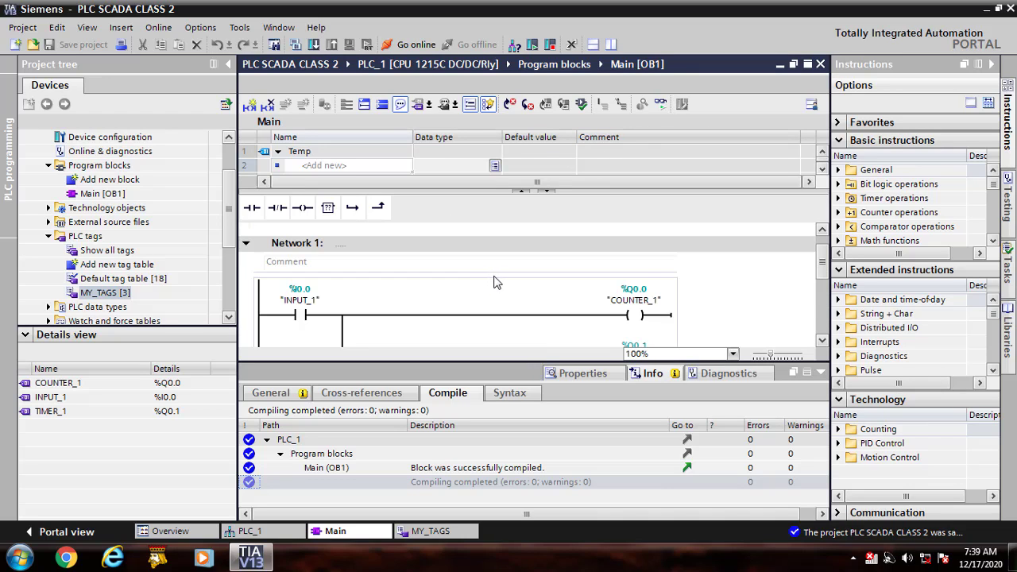
{"action": "scroll", "coordinate": [496, 279], "scroll_direction": "down", "scroll_amount": 4}
{"action": "scroll", "coordinate": [500, 279], "scroll_direction": "up", "scroll_amount": 2}
{"action": "scroll", "coordinate": [502, 278], "scroll_direction": "down", "scroll_amount": 2}
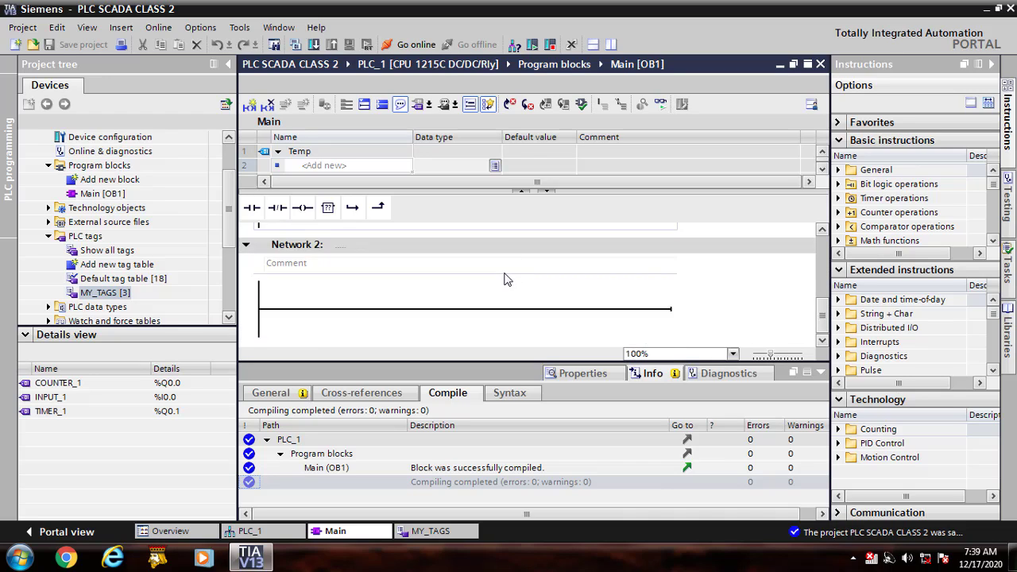
{"action": "scroll", "coordinate": [507, 278], "scroll_direction": "up", "scroll_amount": 3}
{"action": "scroll", "coordinate": [509, 278], "scroll_direction": "down", "scroll_amount": 1}
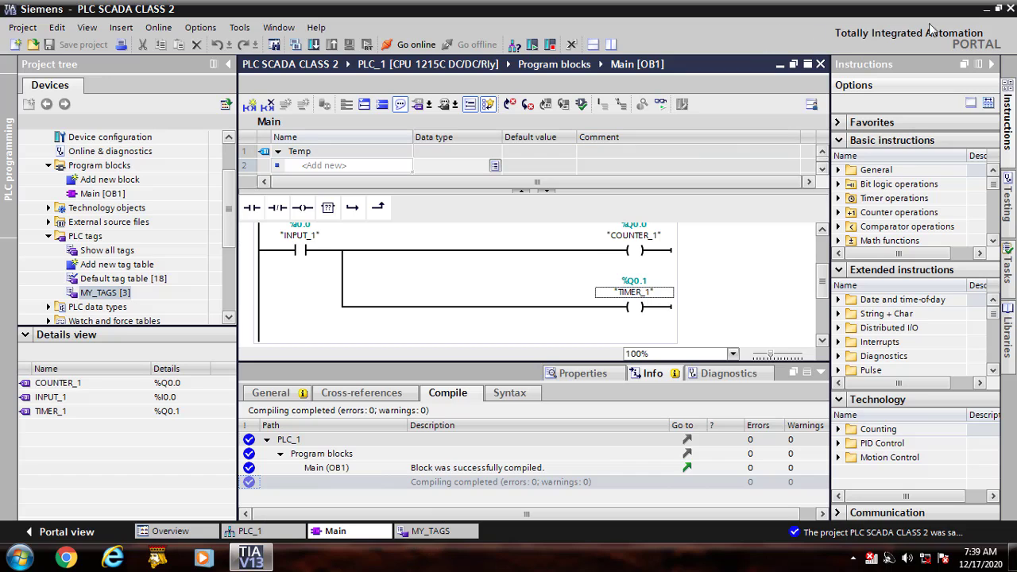
{"action": "left_click", "coordinate": [988, 10]}
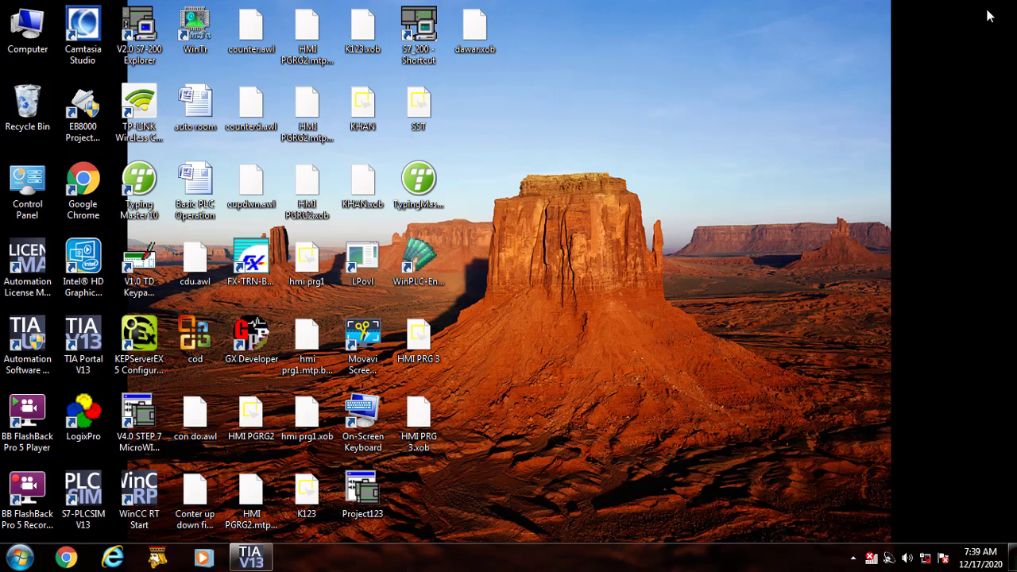
{"action": "left_click", "coordinate": [264, 560]}
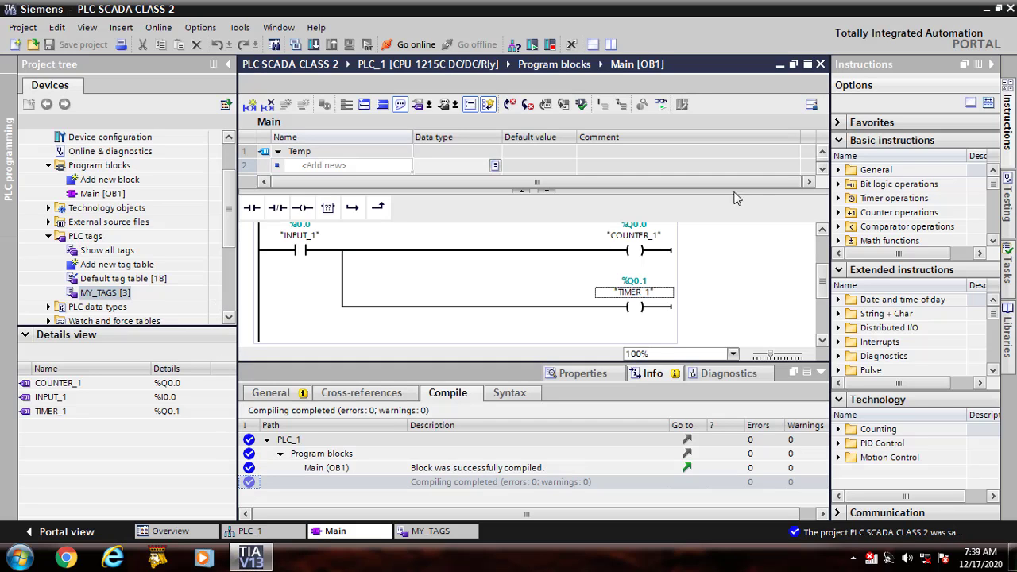
- Start a second TIA Portal instance and create a new project named PLC SCADA CLASS3
{"action": "left_click", "coordinate": [987, 9]}
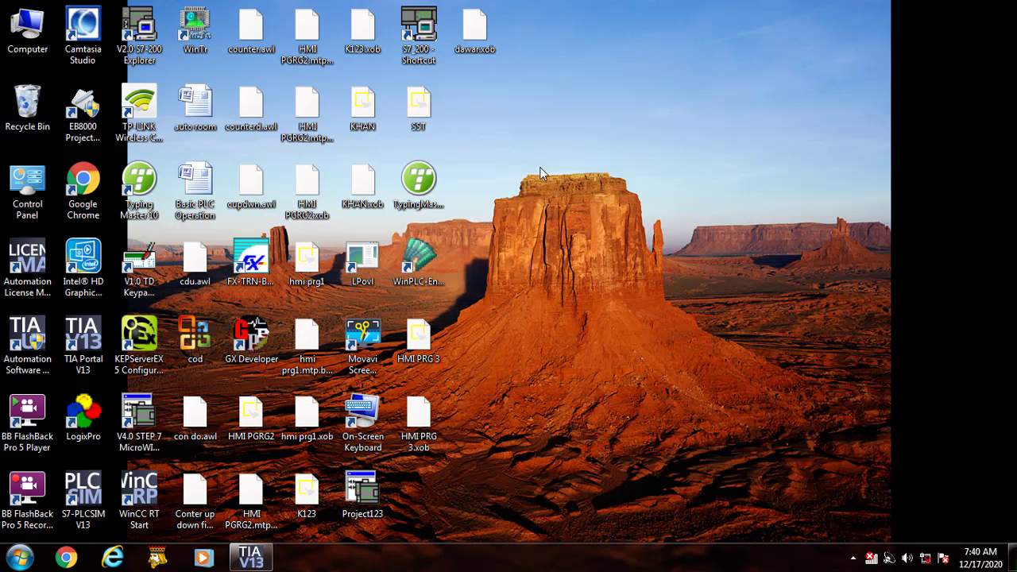
{"action": "double_click", "coordinate": [85, 337]}
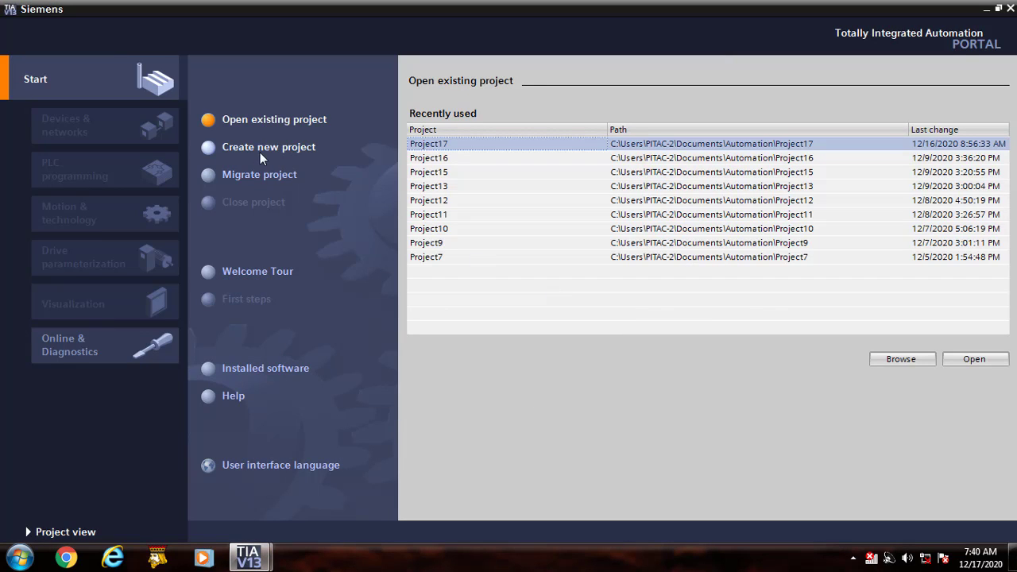
{"action": "left_click", "coordinate": [263, 149]}
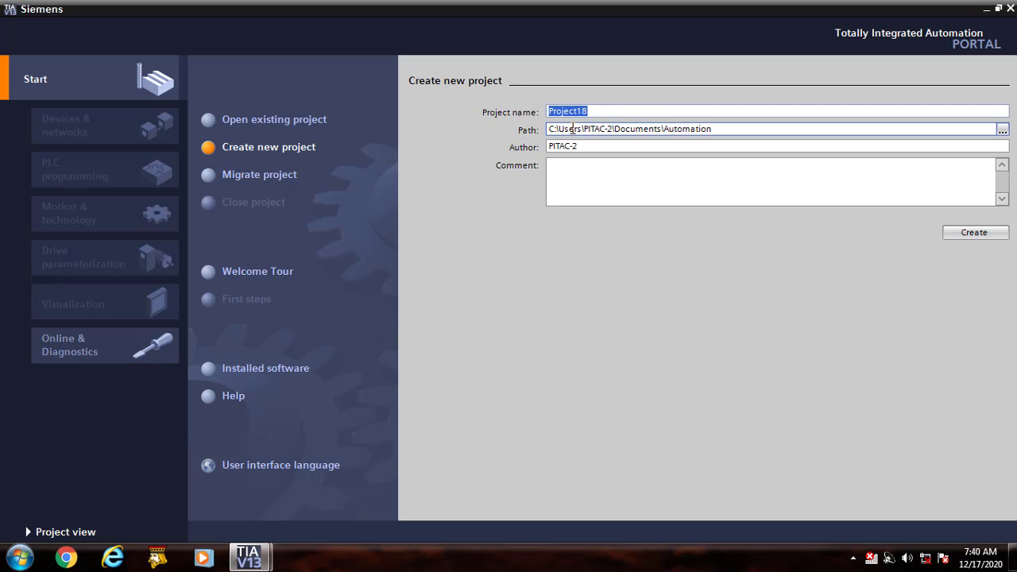
{"action": "type", "text": "PLC SCADA CLASS3"}
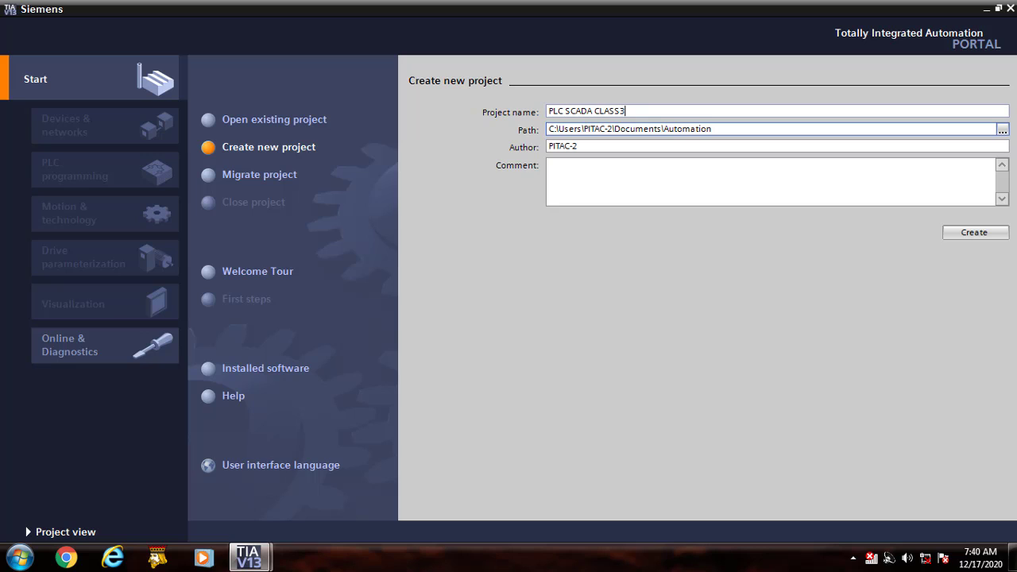
{"action": "left_click", "coordinate": [963, 234]}
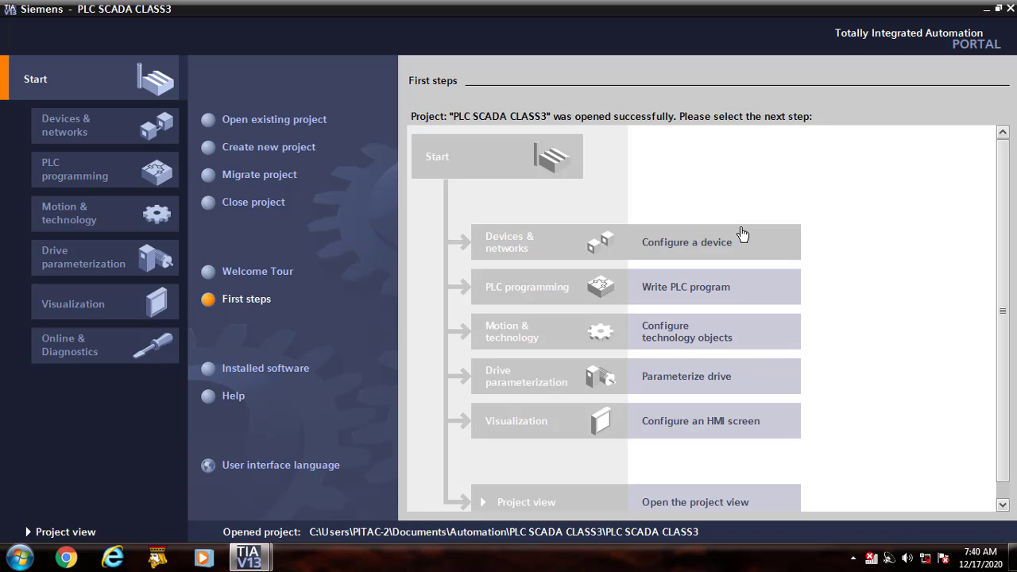
- Add a PC station from the PC general category of PC systems as a new device in PLC SCADA CLASS3
{"action": "left_click", "coordinate": [669, 245]}
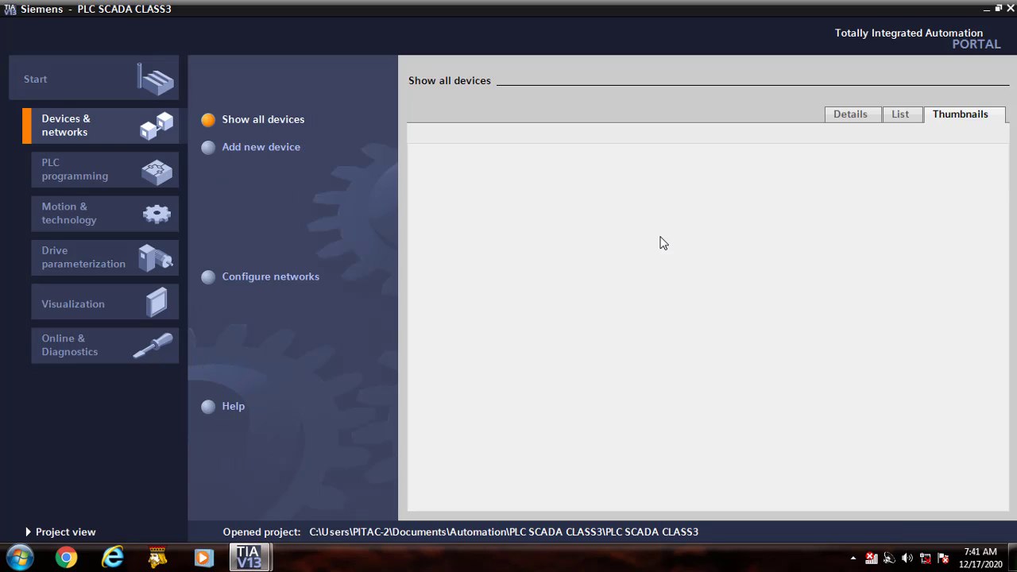
{"action": "left_click", "coordinate": [291, 149]}
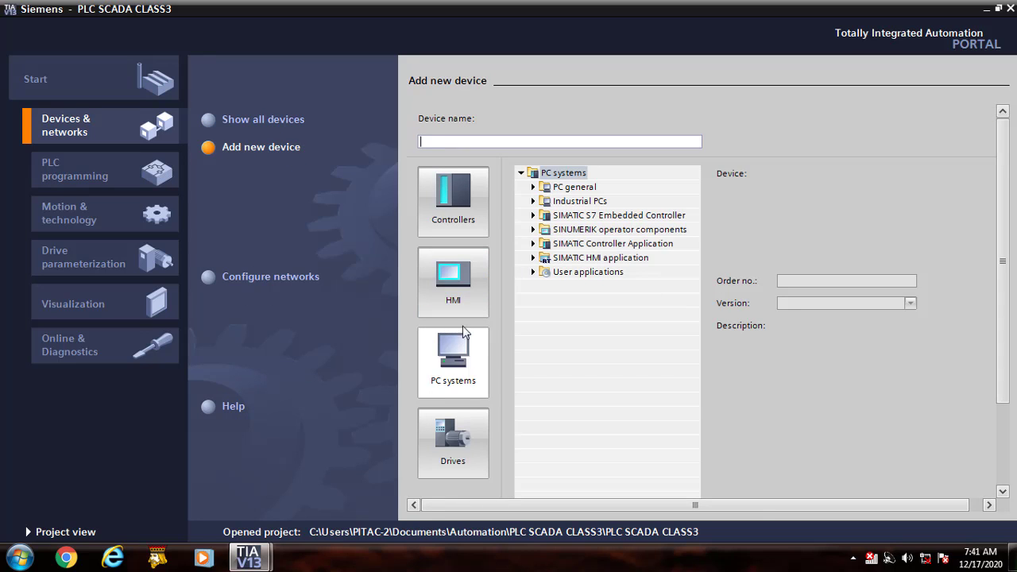
{"action": "left_click", "coordinate": [455, 376]}
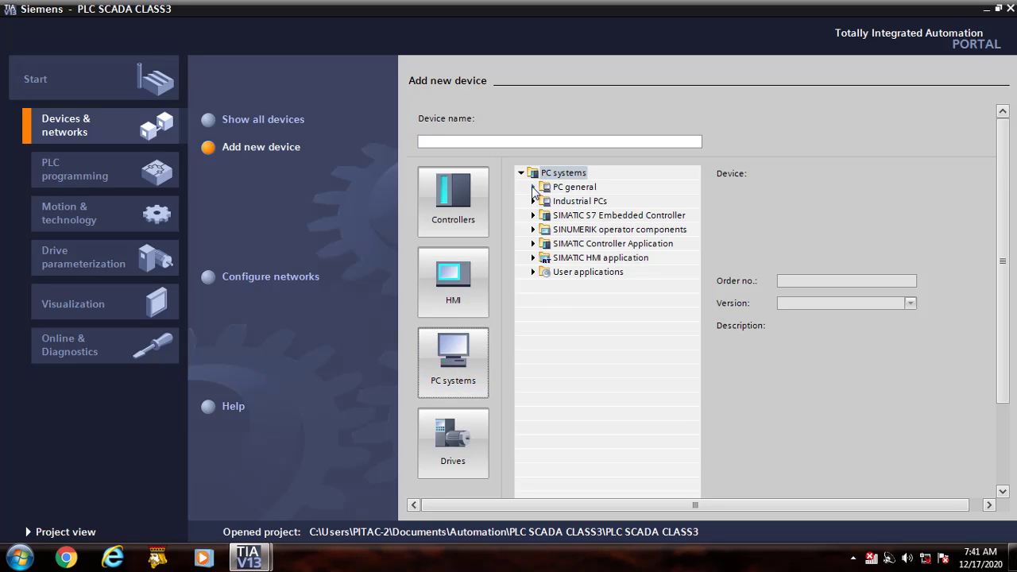
{"action": "left_click", "coordinate": [533, 188]}
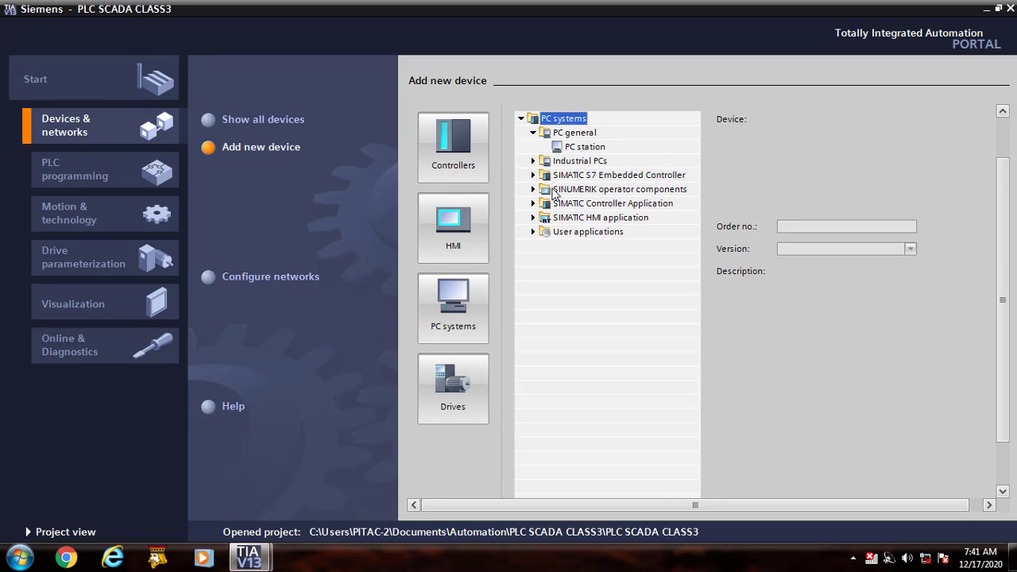
{"action": "left_click", "coordinate": [583, 147]}
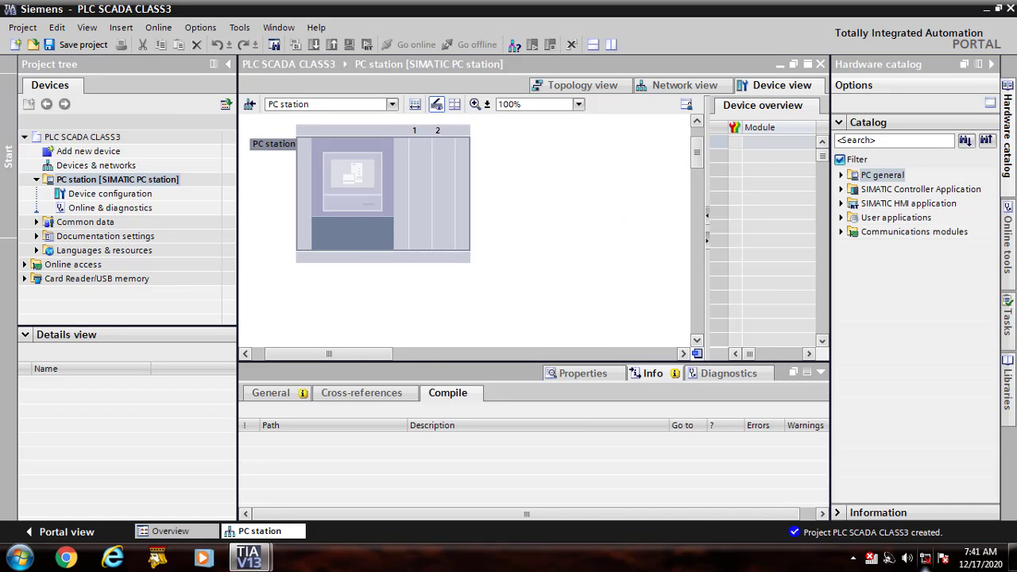
- Insert a WinCC RT Advanced HMI application into slot 1 of the PC station
{"action": "left_click", "coordinate": [852, 558]}
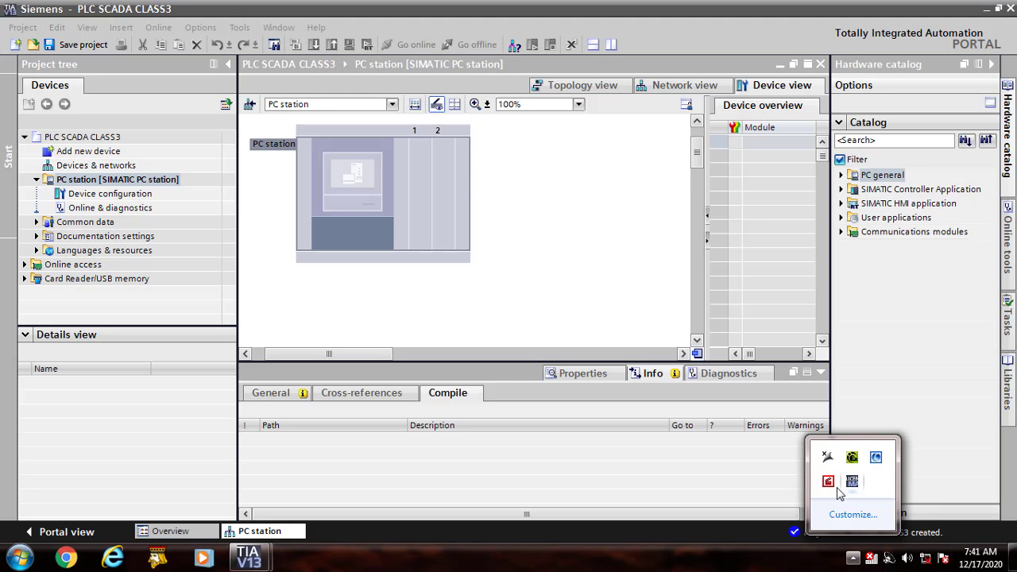
{"action": "left_click", "coordinate": [853, 557]}
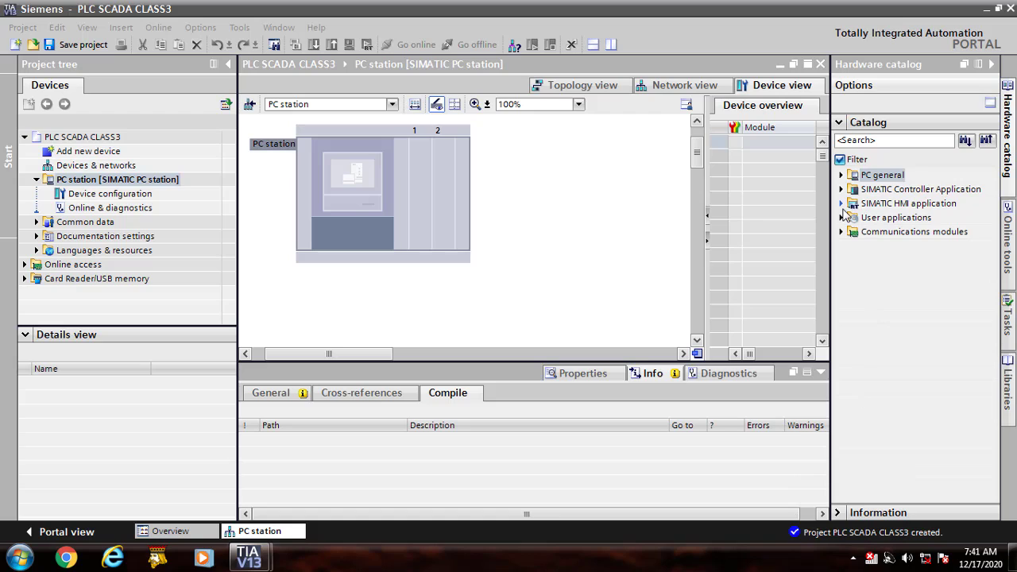
{"action": "left_click", "coordinate": [843, 205]}
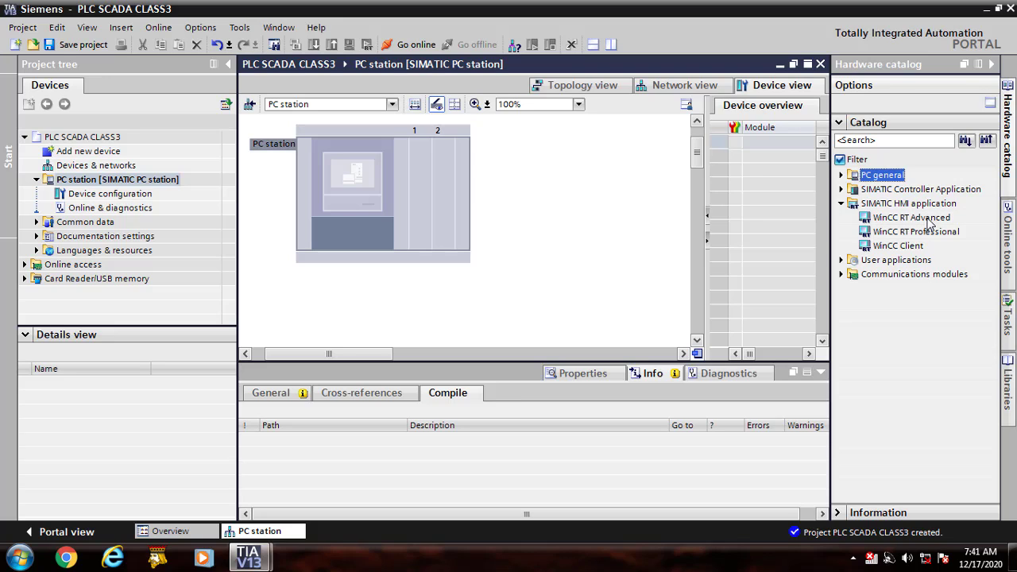
{"action": "left_click_drag", "start_coordinate": [926, 219], "coordinate": [423, 187]}
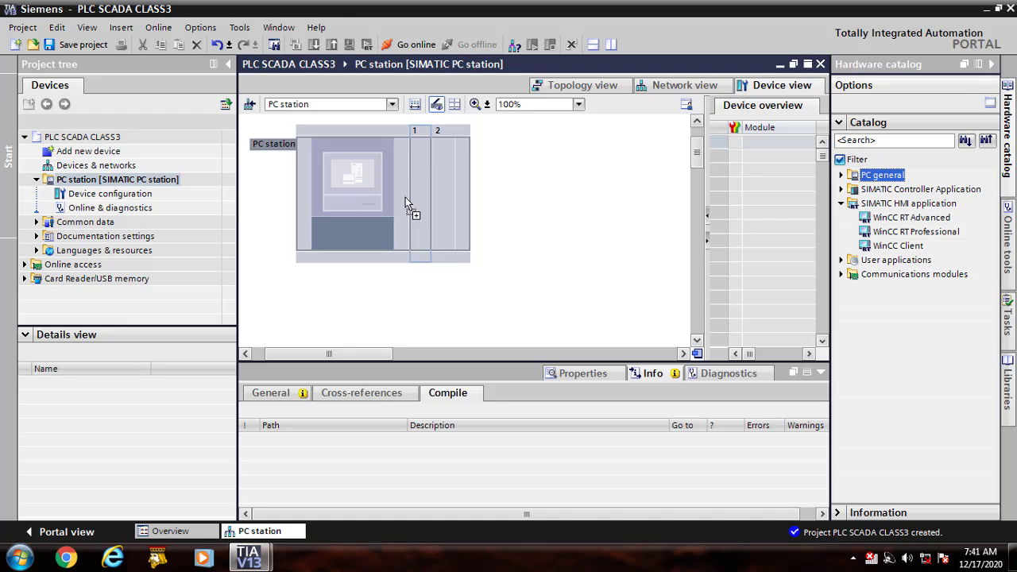
{"action": "mouse_move", "coordinate": [420, 201]}
{"action": "left_mouse_down"}
{"action": "mouse_move", "coordinate": [428, 196]}
{"action": "mouse_move", "coordinate": [410, 196]}
{"action": "left_mouse_up"}
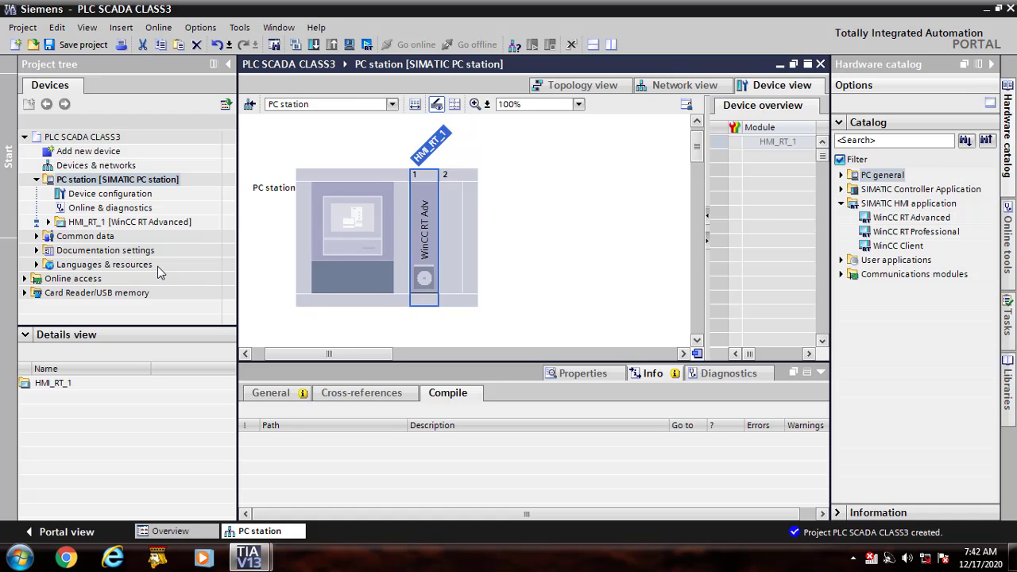
- Launch KEPServerEX 5 Configuration, leave it running minimized, and return to the PLC SCADA CLASS3 project in TIA Portal
{"action": "left_click", "coordinate": [988, 11]}
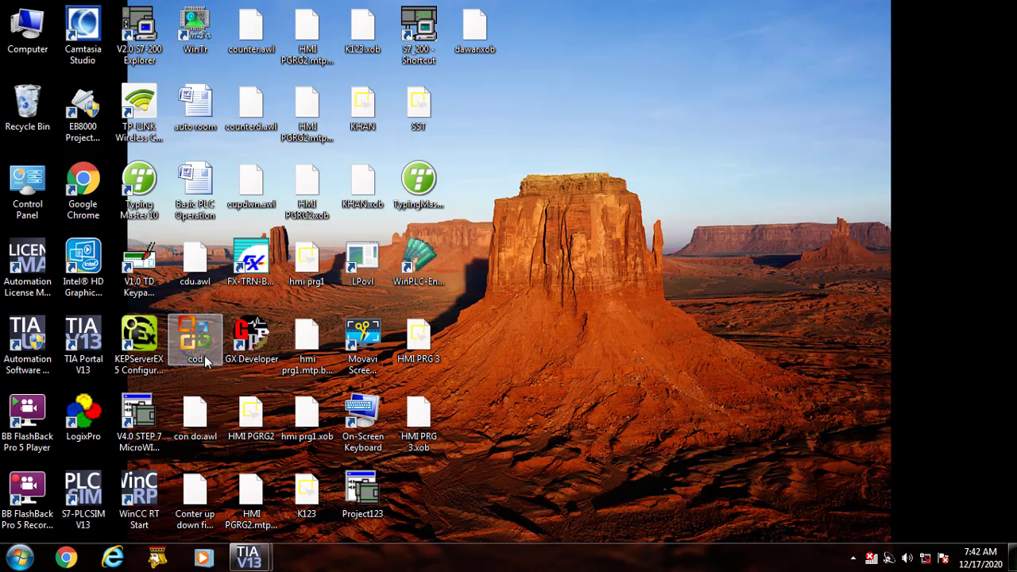
{"action": "double_click", "coordinate": [148, 348]}
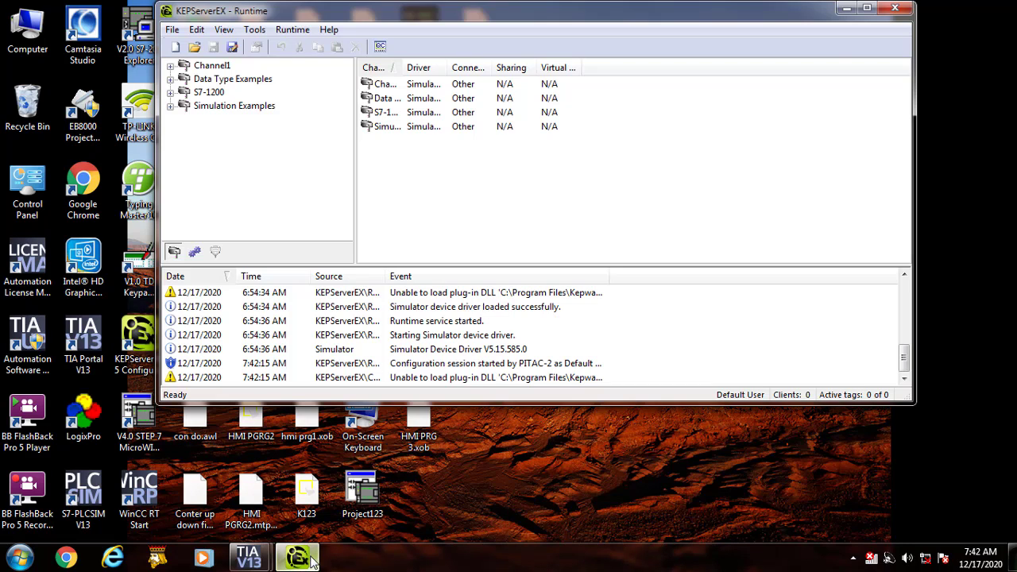
{"action": "left_click", "coordinate": [849, 12]}
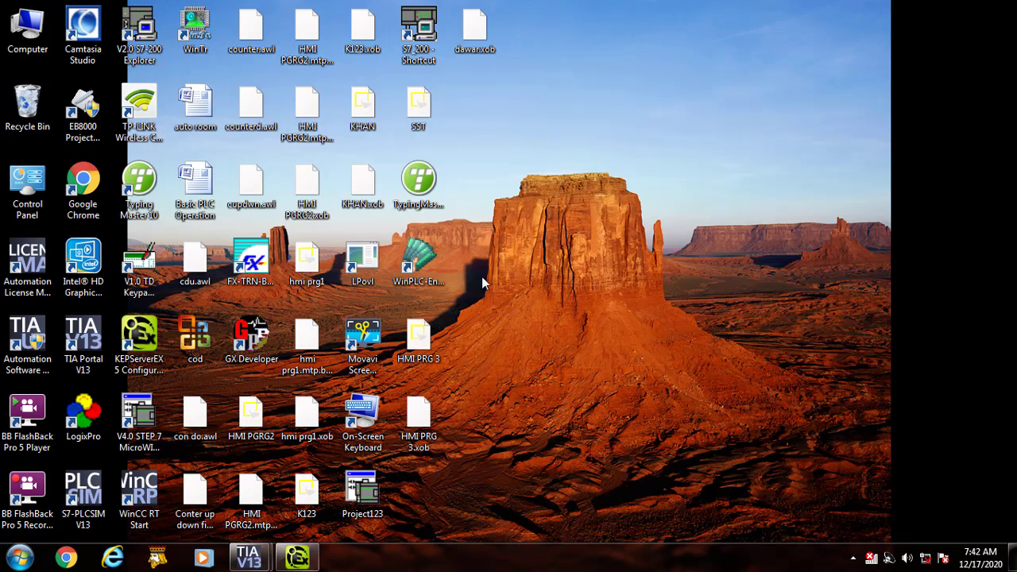
{"action": "mouse_move", "coordinate": [251, 561]}
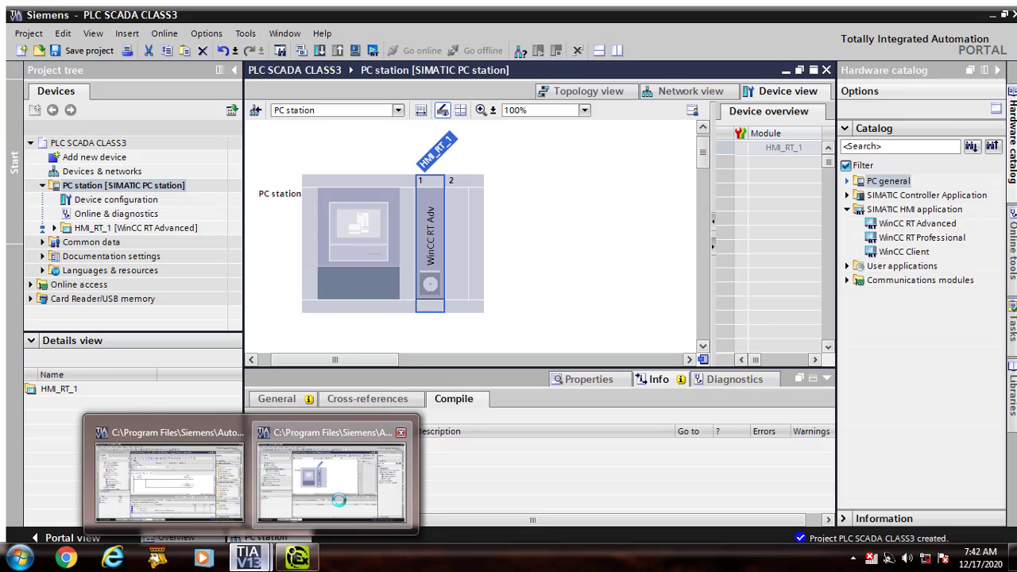
{"action": "left_click", "coordinate": [340, 502]}
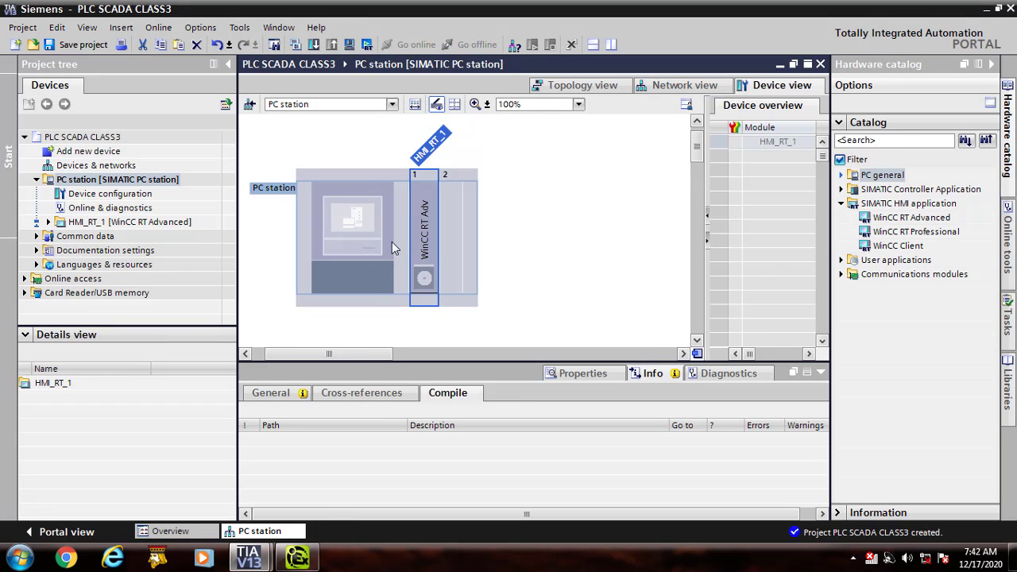
{"action": "mouse_move", "coordinate": [300, 562]}
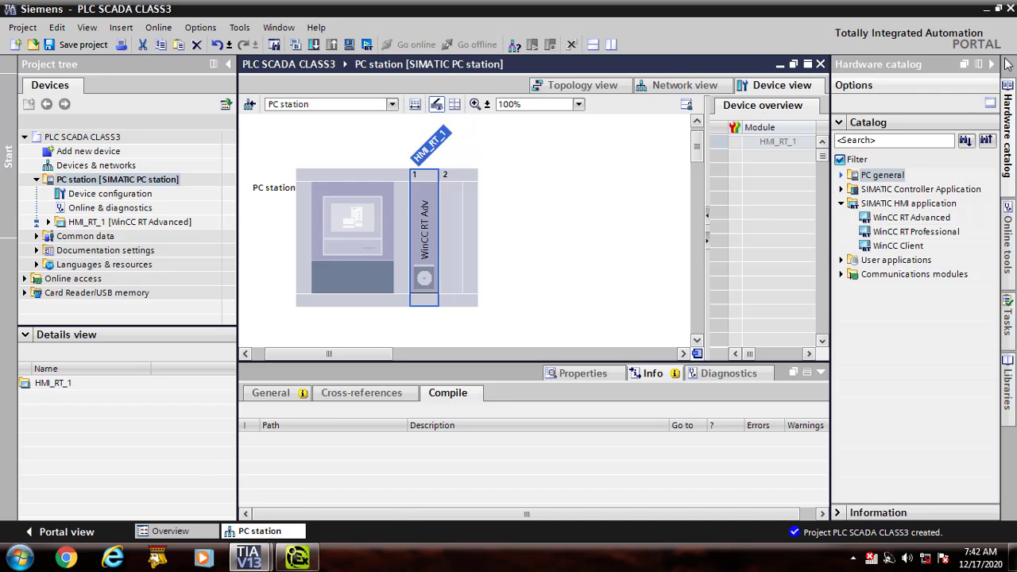
- Close the PLC SCADA CLASS3 project's TIA Portal window without saving the changes
{"action": "left_click", "coordinate": [1009, 9]}
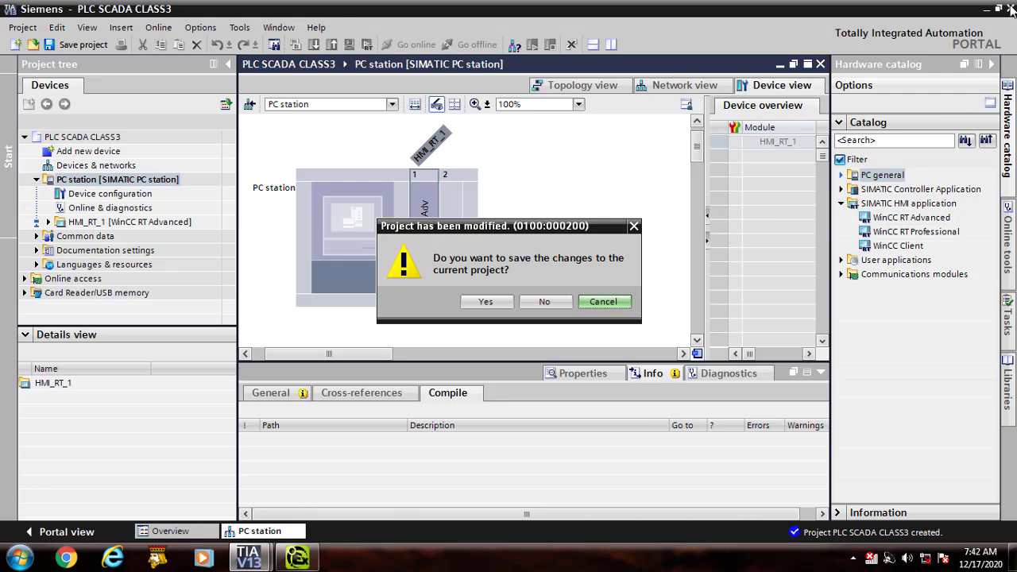
{"action": "left_click", "coordinate": [553, 303]}
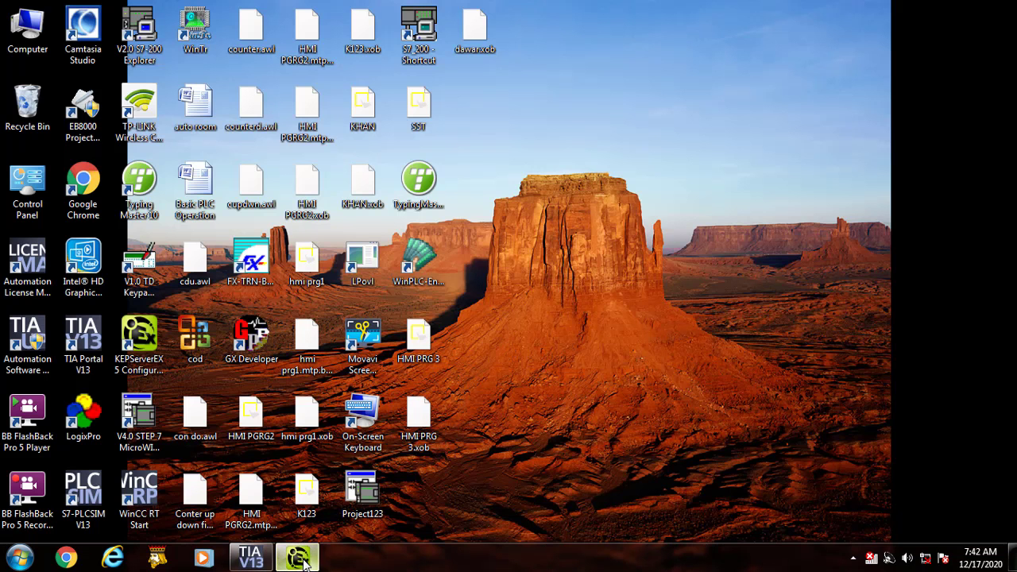
{"action": "left_click", "coordinate": [300, 559]}
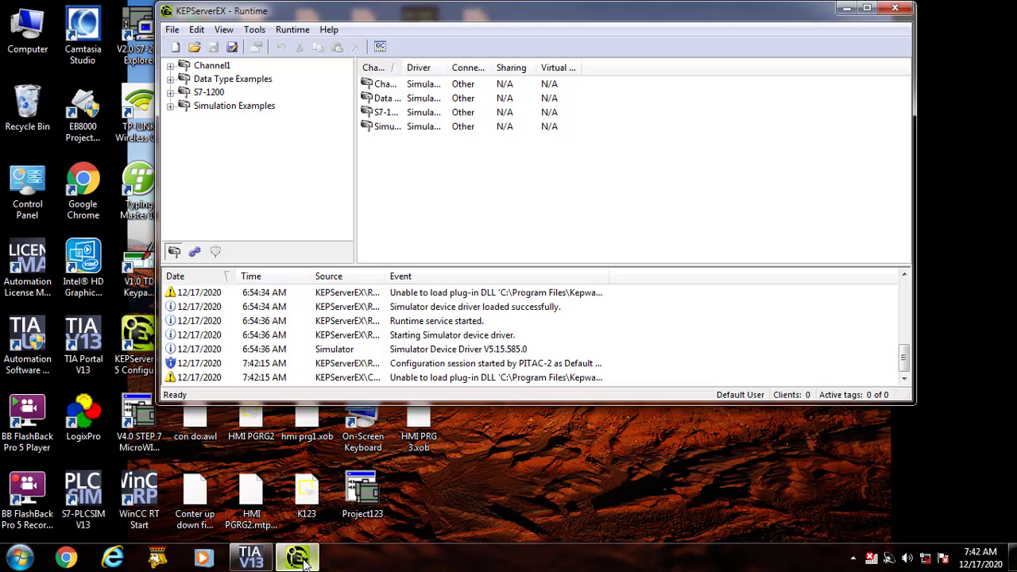
{"action": "left_click", "coordinate": [300, 559]}
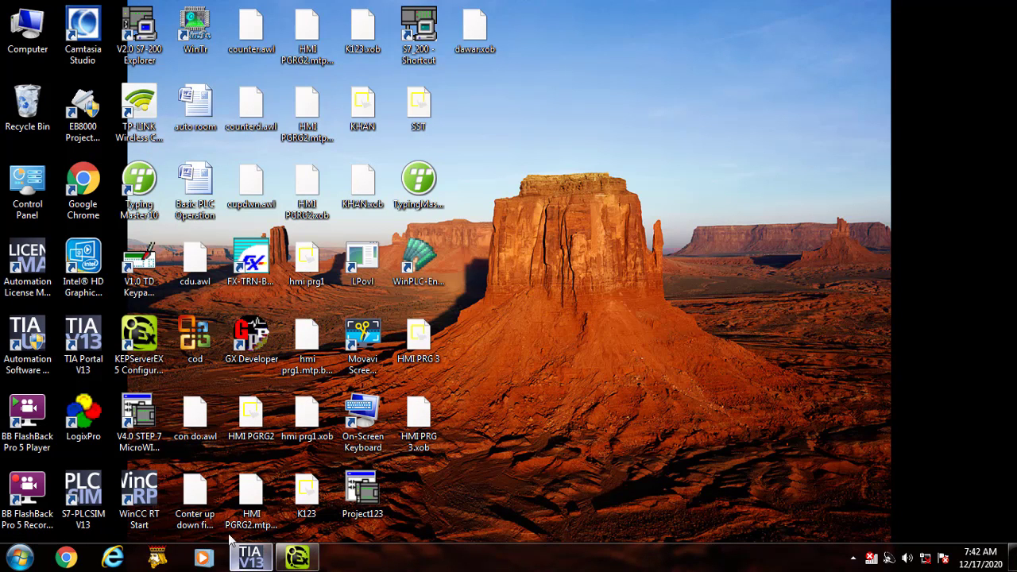
- Start TIA Portal again and create a new project with the default name Project18
{"action": "double_click", "coordinate": [93, 347]}
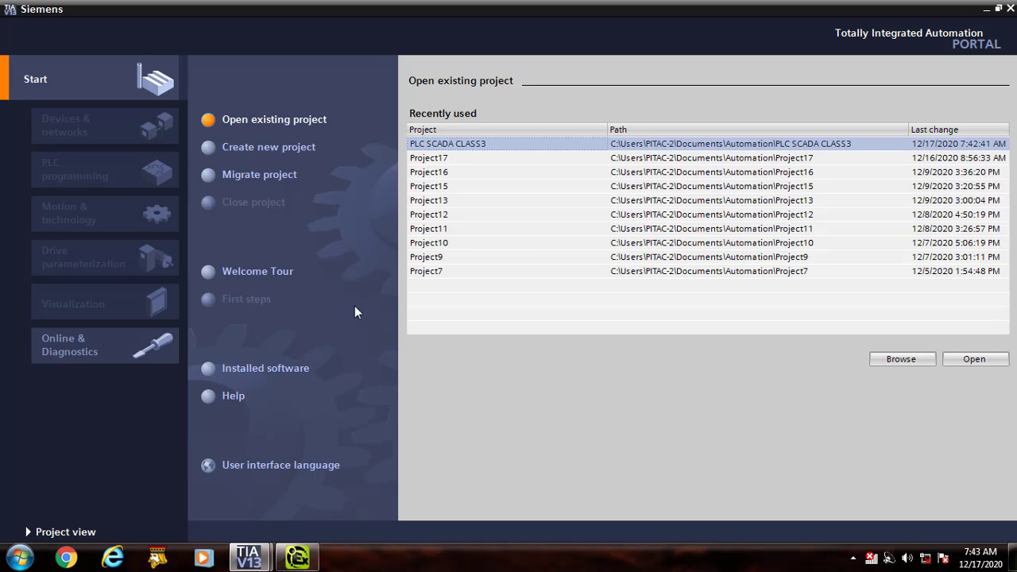
{"action": "left_click", "coordinate": [898, 359]}
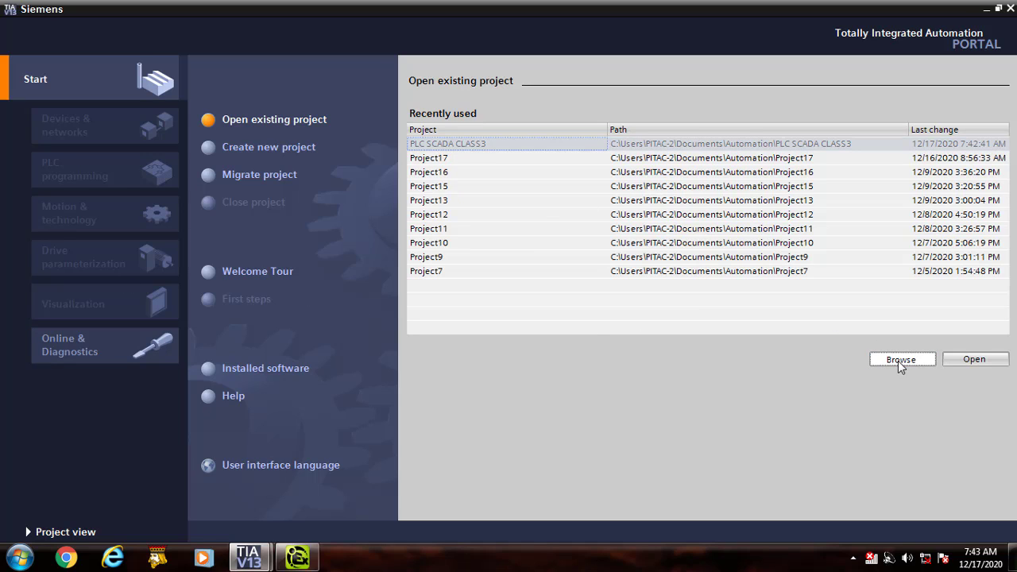
{"action": "left_click", "coordinate": [276, 151]}
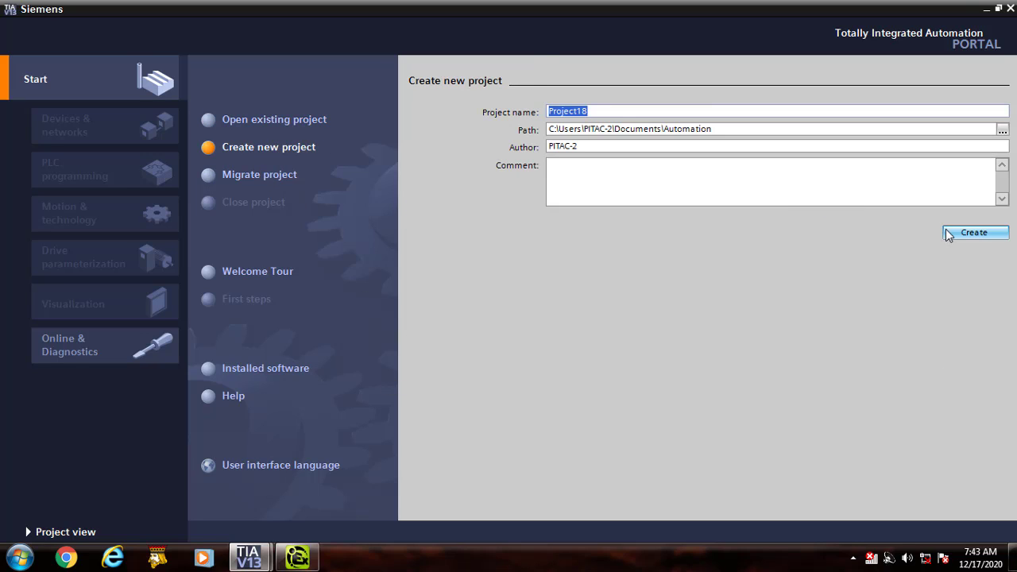
{"action": "left_click", "coordinate": [967, 232]}
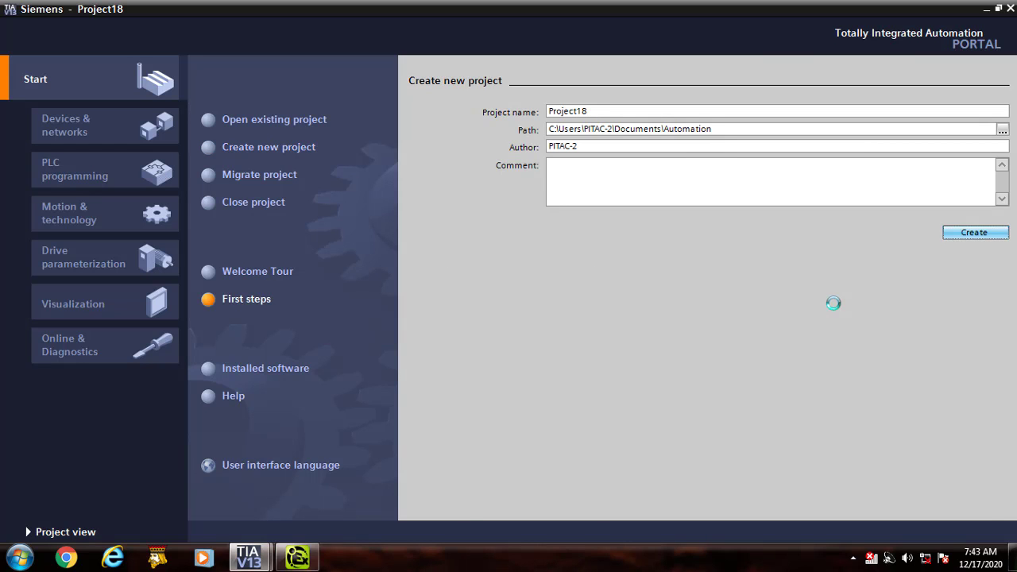
- Add a general PC station to Project18 and insert WinCC RT Advanced into its slot 1
{"action": "left_click", "coordinate": [644, 249]}
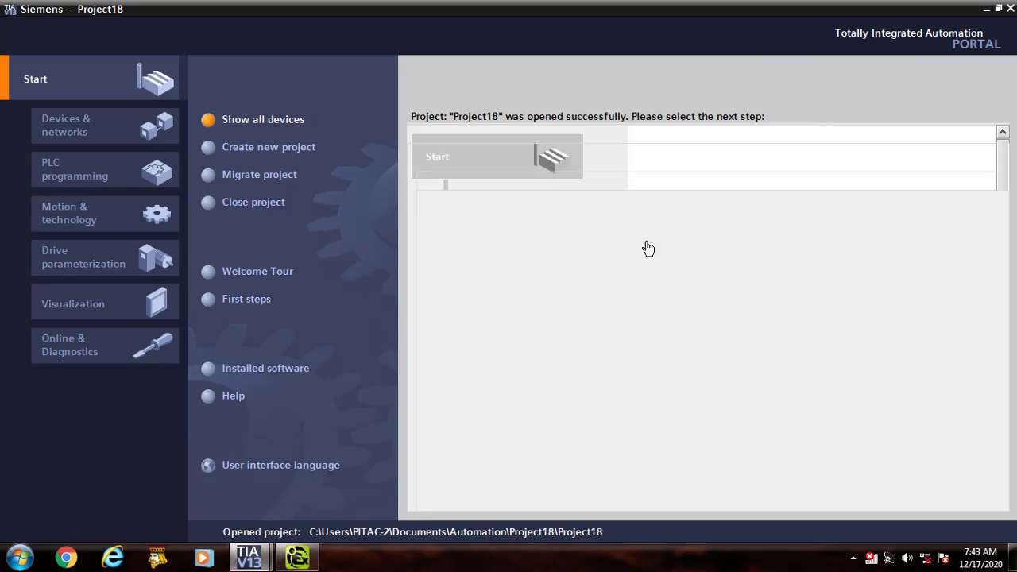
{"action": "left_click", "coordinate": [282, 147]}
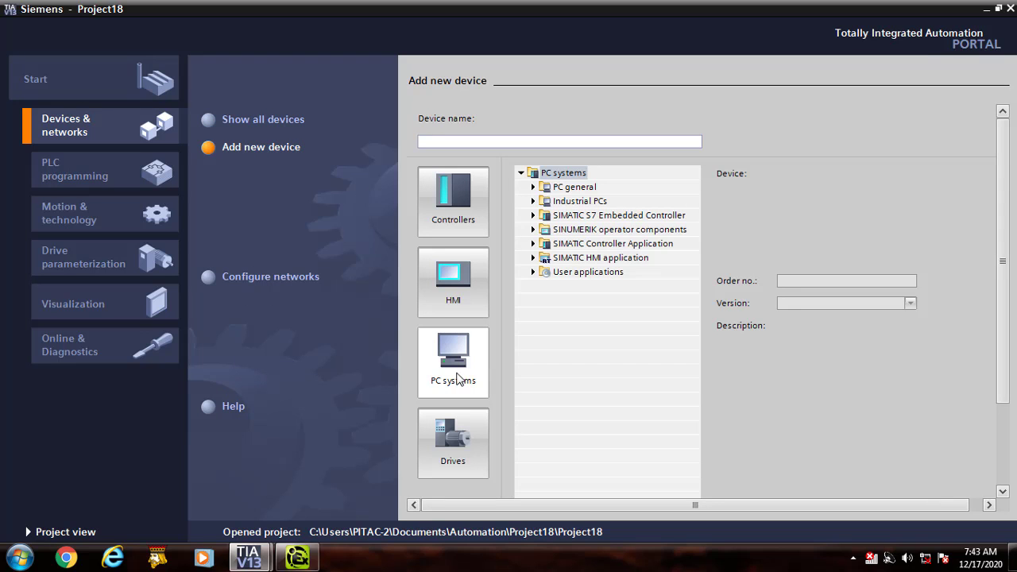
{"action": "left_click", "coordinate": [460, 375]}
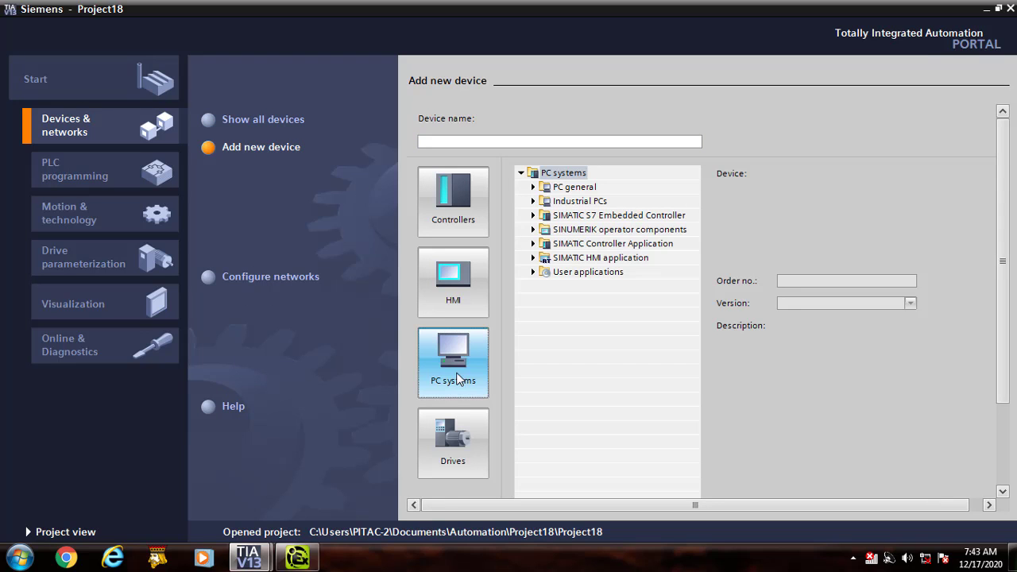
{"action": "left_click", "coordinate": [533, 186]}
{"action": "left_click", "coordinate": [584, 147]}
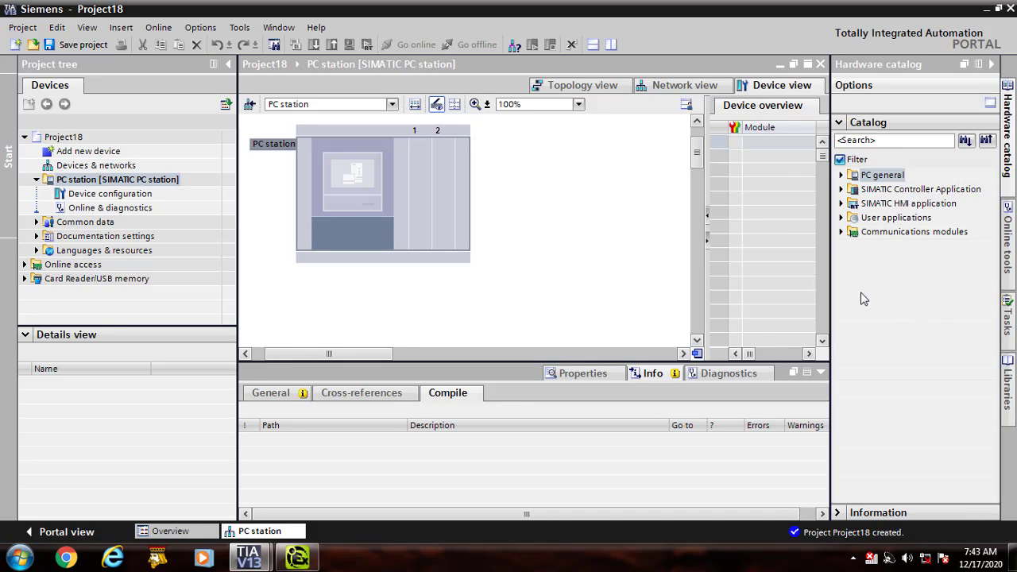
{"action": "left_click", "coordinate": [841, 203]}
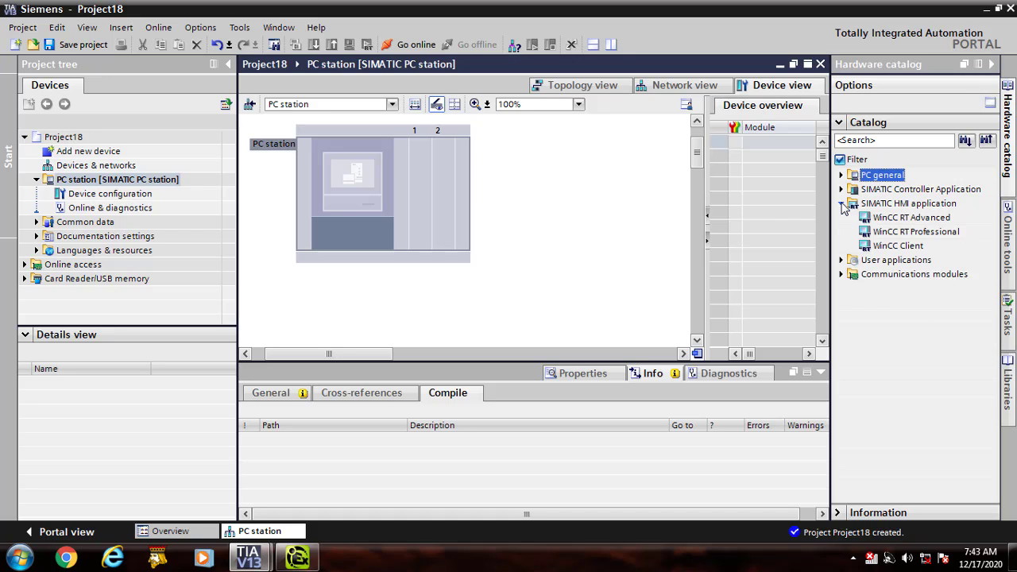
{"action": "left_click_drag", "start_coordinate": [868, 225], "coordinate": [424, 212]}
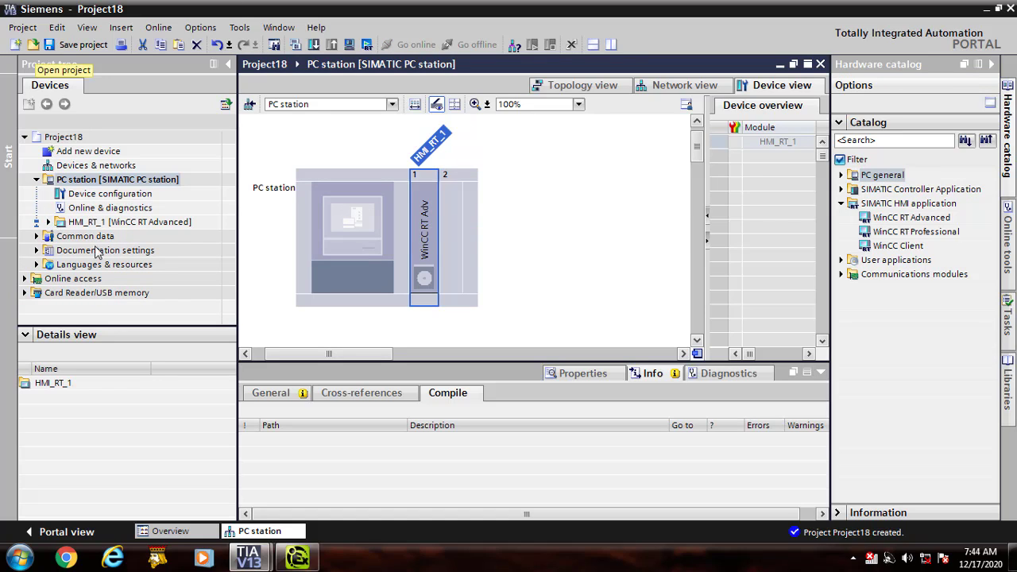
- Open the default HMI tag table of HMI_RT_1
{"action": "left_click", "coordinate": [48, 222]}
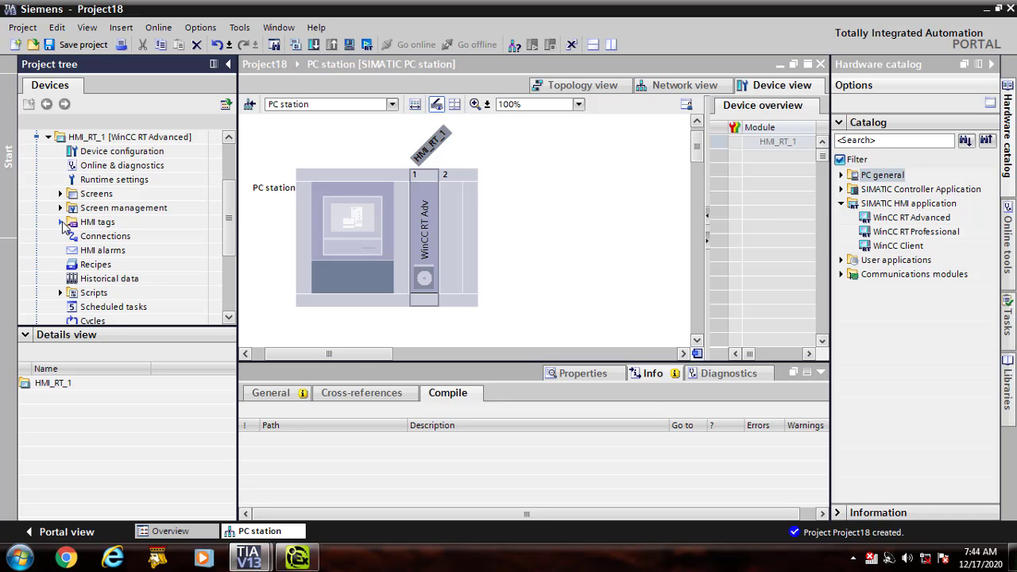
{"action": "left_click", "coordinate": [62, 222]}
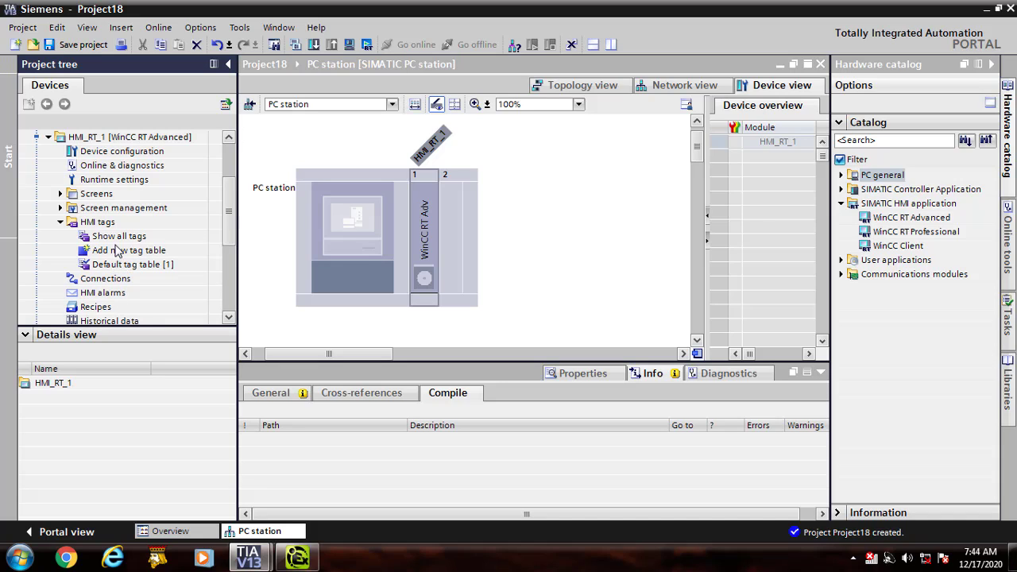
{"action": "left_click", "coordinate": [108, 269]}
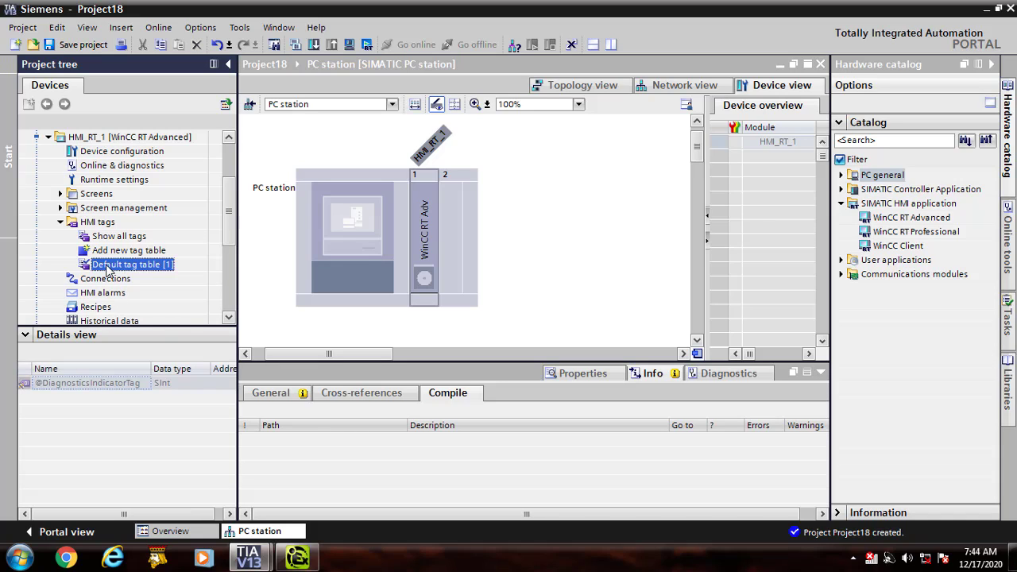
{"action": "double_click", "coordinate": [108, 269]}
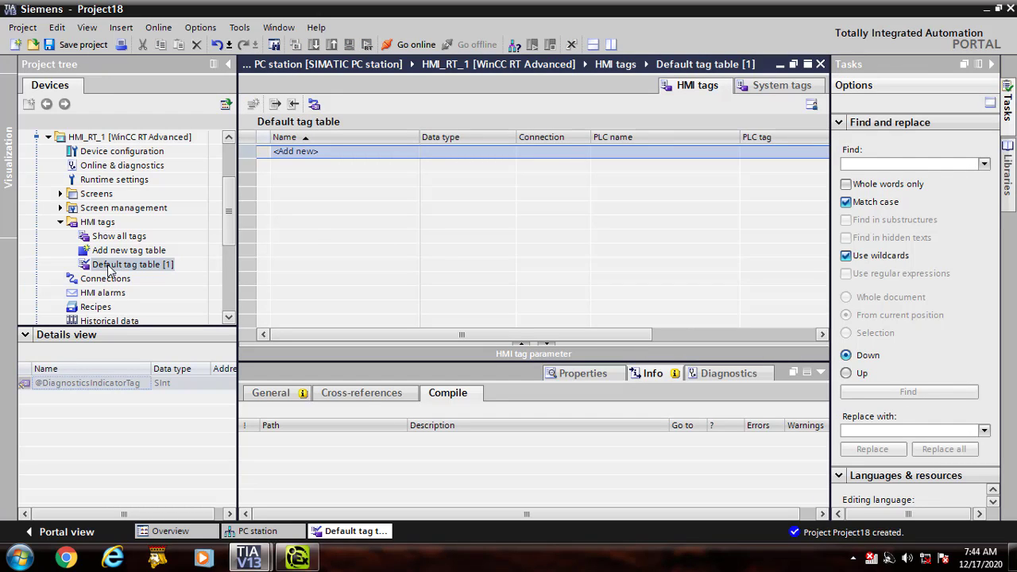
- Rename the default HMI tag table as "SCADA _TAGS"
{"action": "right_click", "coordinate": [110, 270]}
{"action": "left_click", "coordinate": [146, 321]}
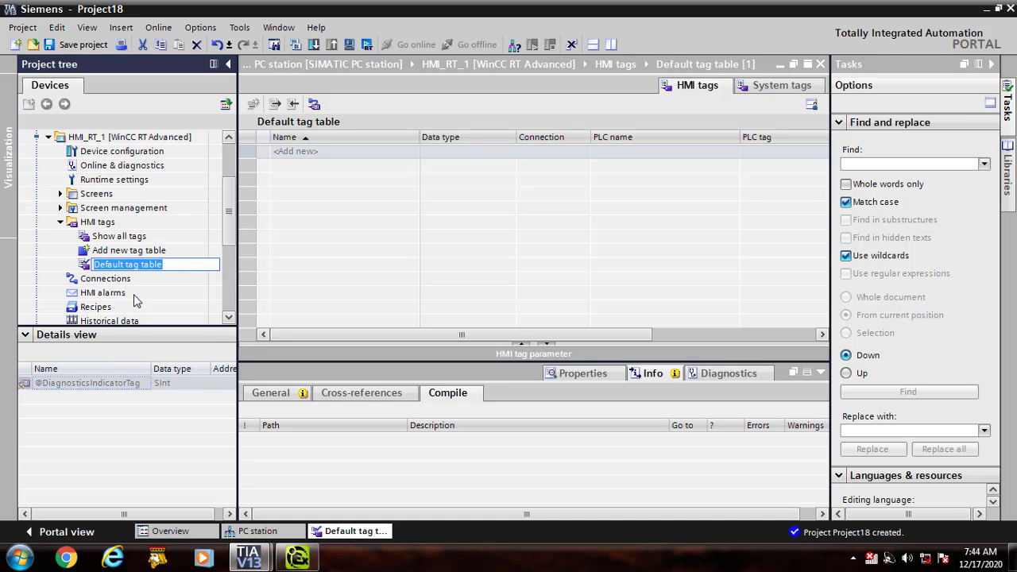
{"action": "type", "text": "s"}
{"action": "key", "text": "BackSpace"}
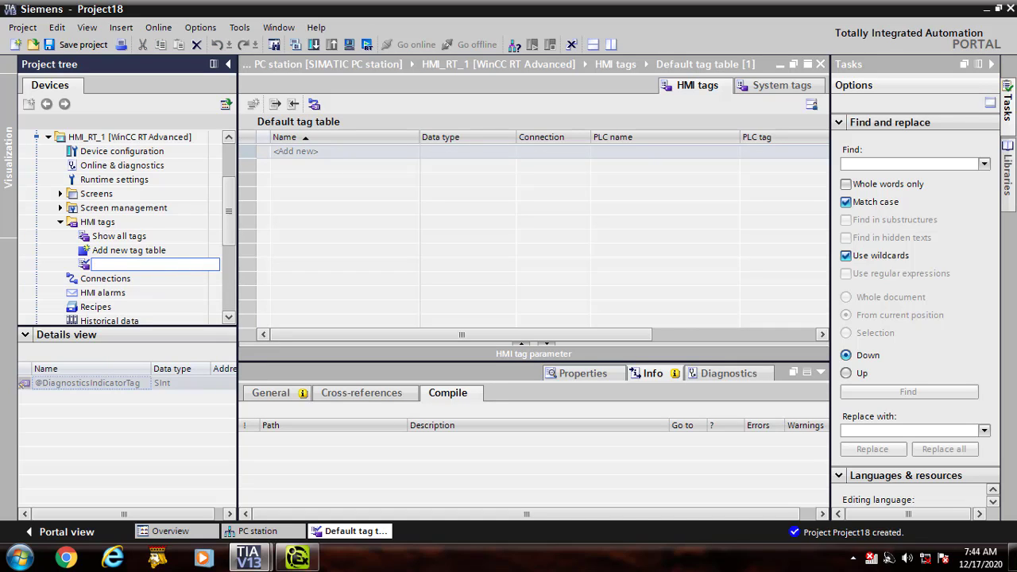
{"action": "type", "text": "SCADA _TAGS"}
{"action": "left_click", "coordinate": [193, 280]}
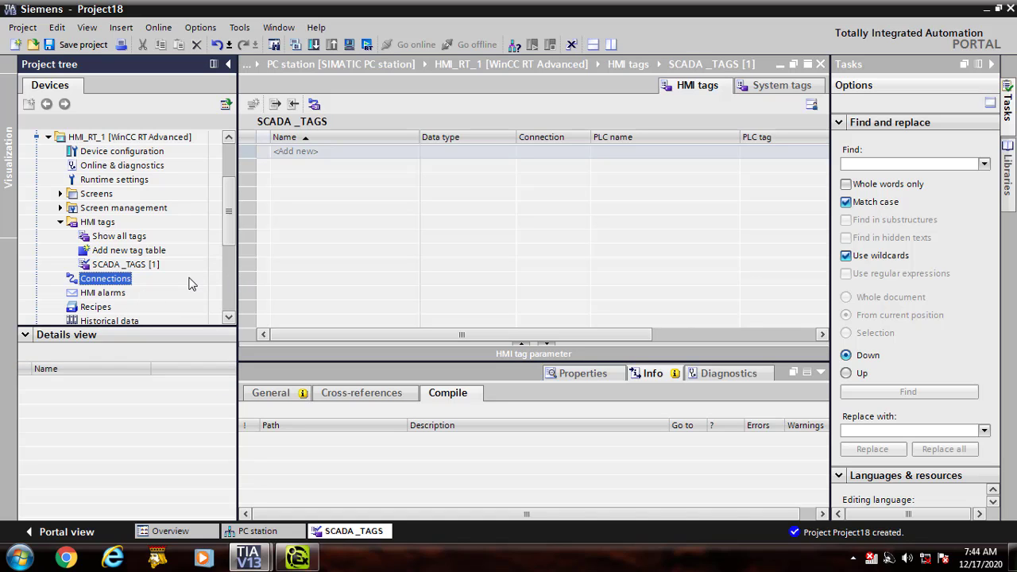
- Add a new HMI tag named COUNTER_1 to the SCADA _TAGS table
{"action": "left_click", "coordinate": [152, 264]}
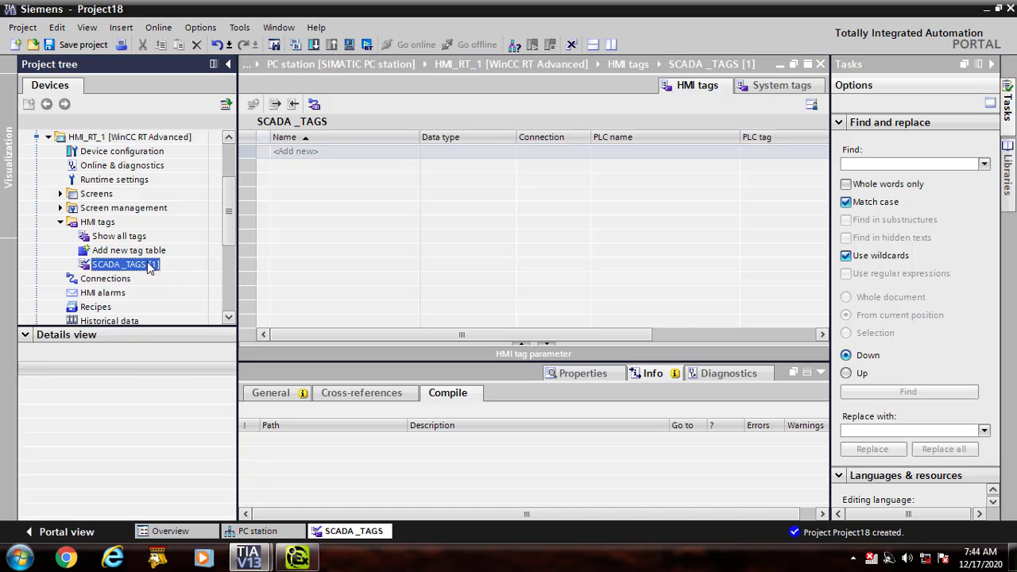
{"action": "left_click", "coordinate": [312, 153]}
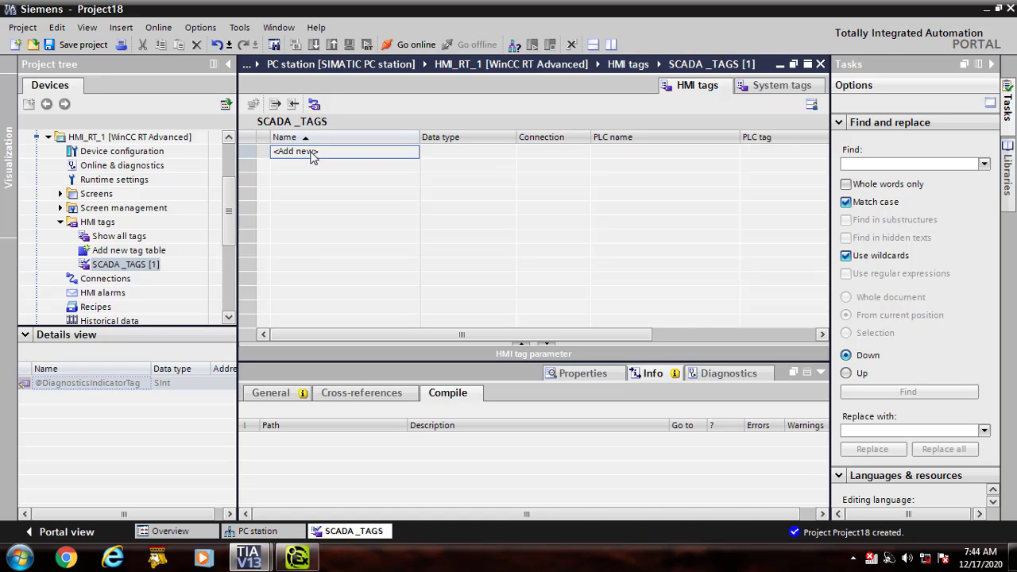
{"action": "double_click", "coordinate": [312, 152]}
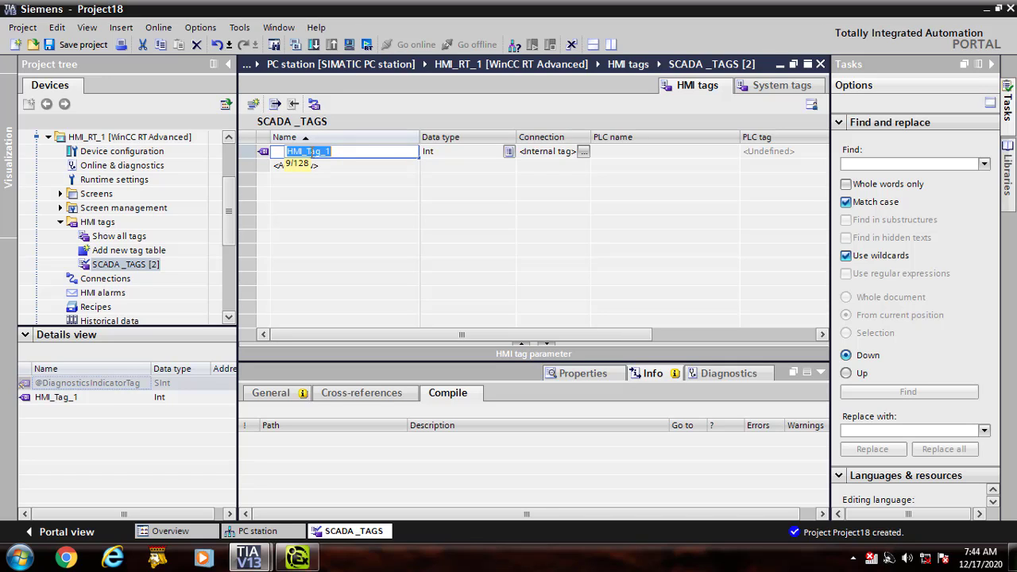
{"action": "type", "text": "COUN"}
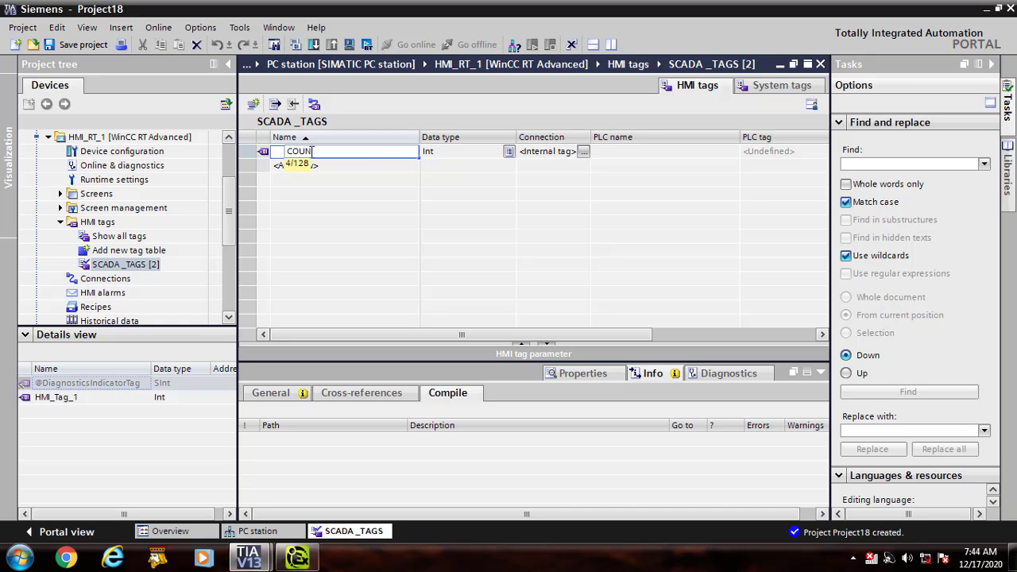
{"action": "type", "text": "TER_1"}
- Check the PLC tag names in the PLC SCADA CLASS 2 project, and return to Project18
{"action": "left_click", "coordinate": [250, 560]}
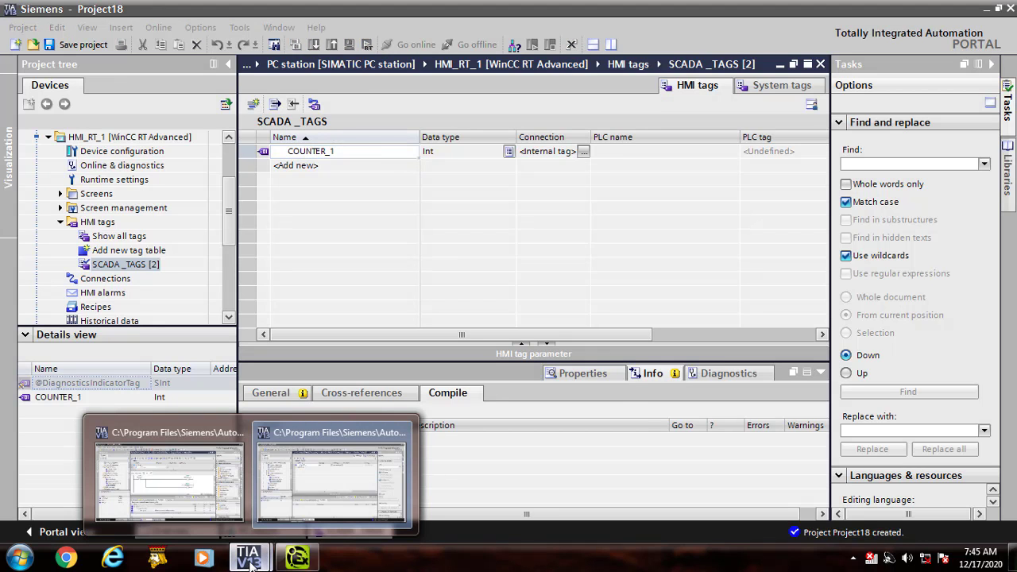
{"action": "left_click", "coordinate": [170, 476]}
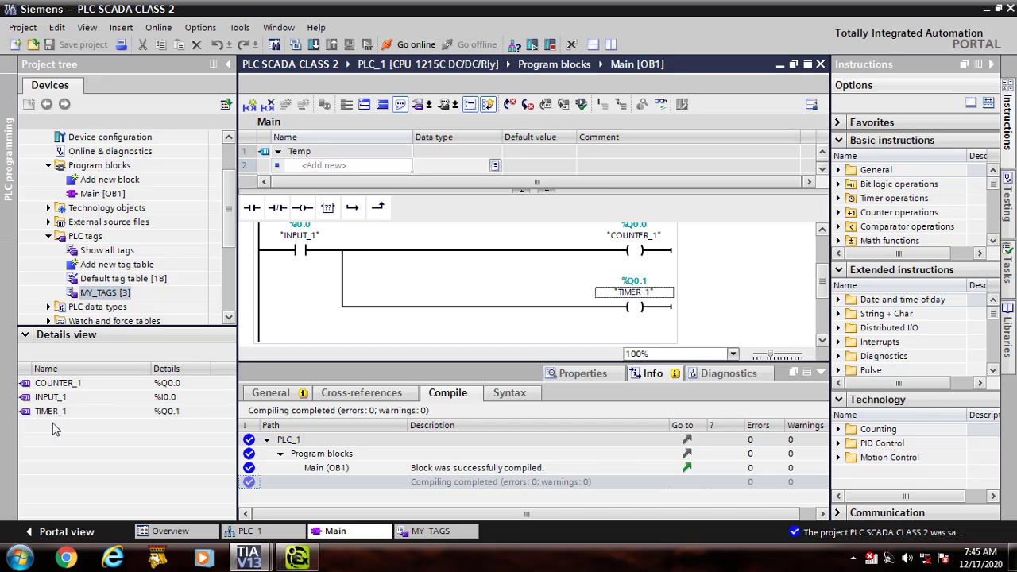
{"action": "mouse_move", "coordinate": [294, 563]}
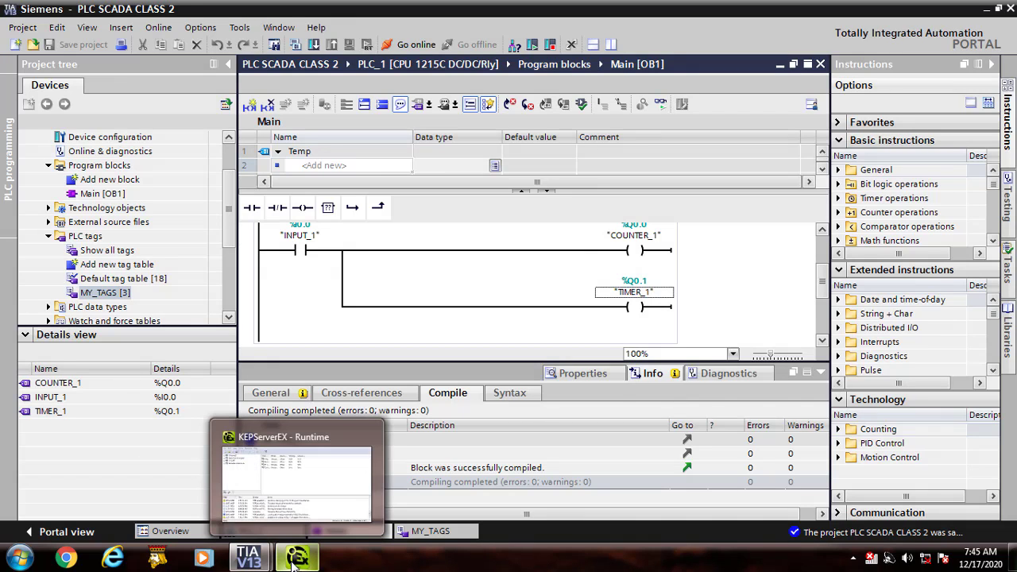
{"action": "mouse_move", "coordinate": [247, 558]}
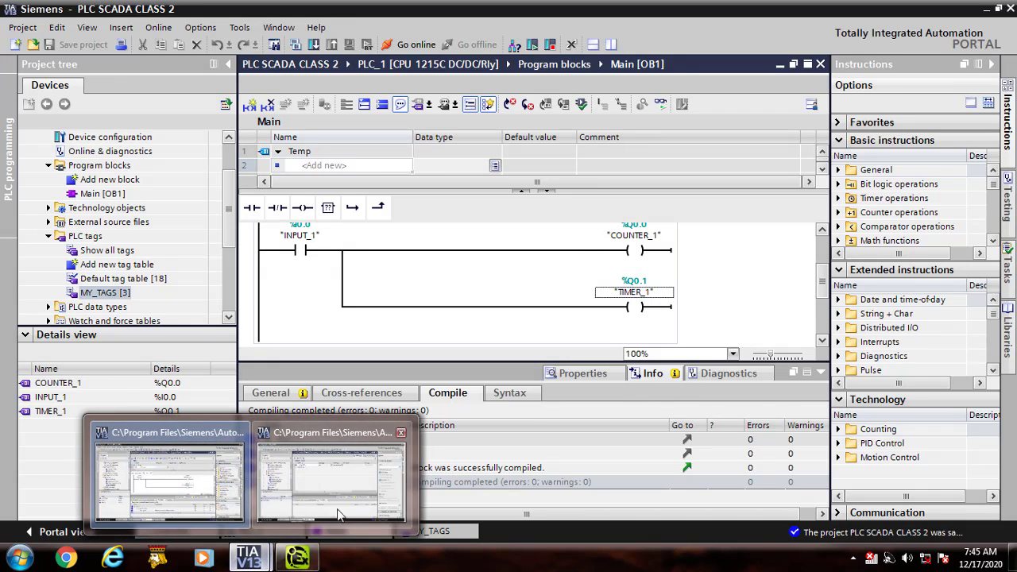
{"action": "left_click", "coordinate": [337, 514]}
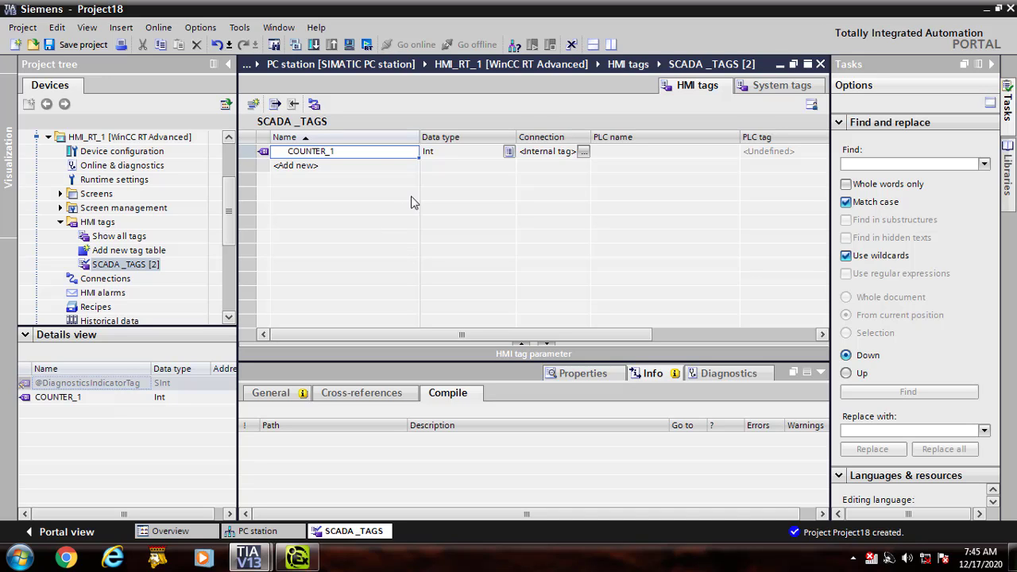
- Choose Int as the data type of the COUNTER_1 tag
{"action": "left_click", "coordinate": [510, 156]}
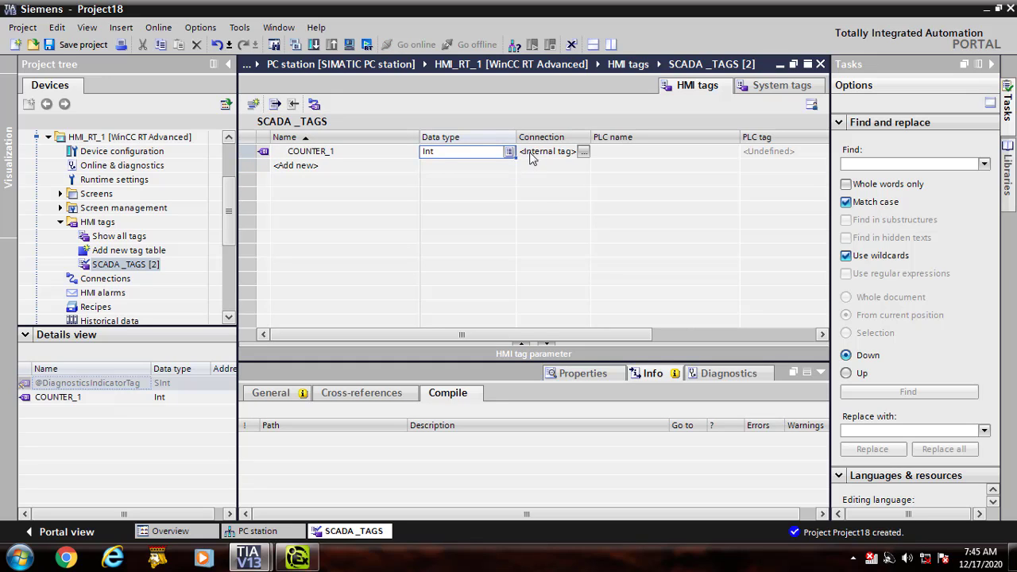
{"action": "left_click", "coordinate": [512, 153]}
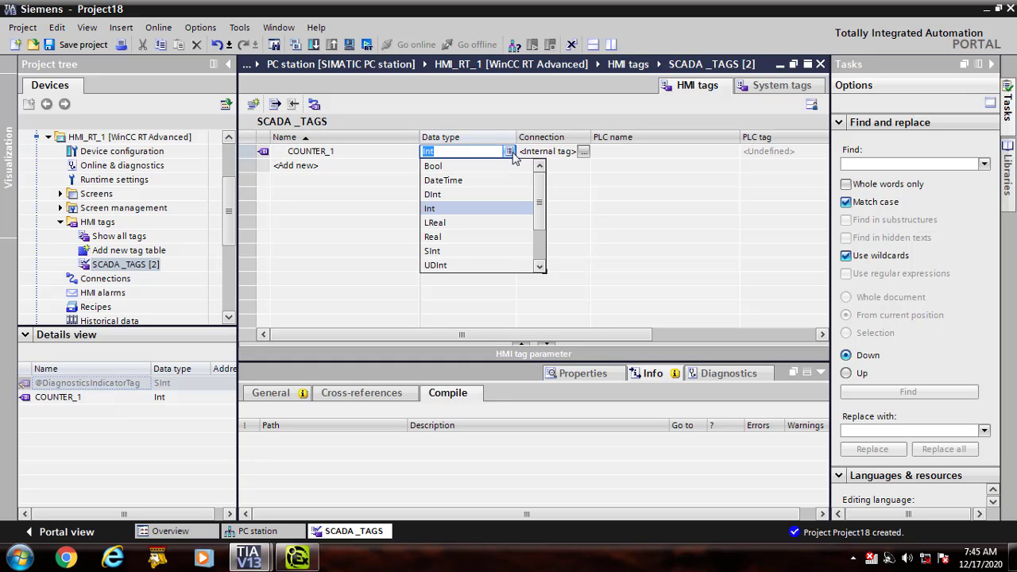
{"action": "left_click", "coordinate": [486, 209]}
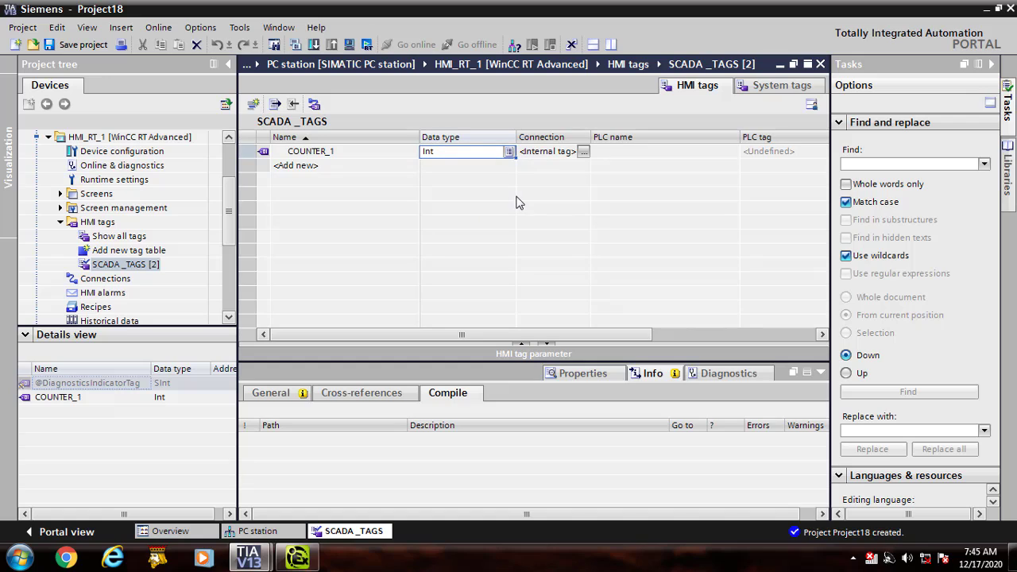
- Check which connections are available for the COUNTER_1 tag, leaving the selection without a change
{"action": "left_click", "coordinate": [584, 151]}
{"action": "left_click", "coordinate": [583, 152]}
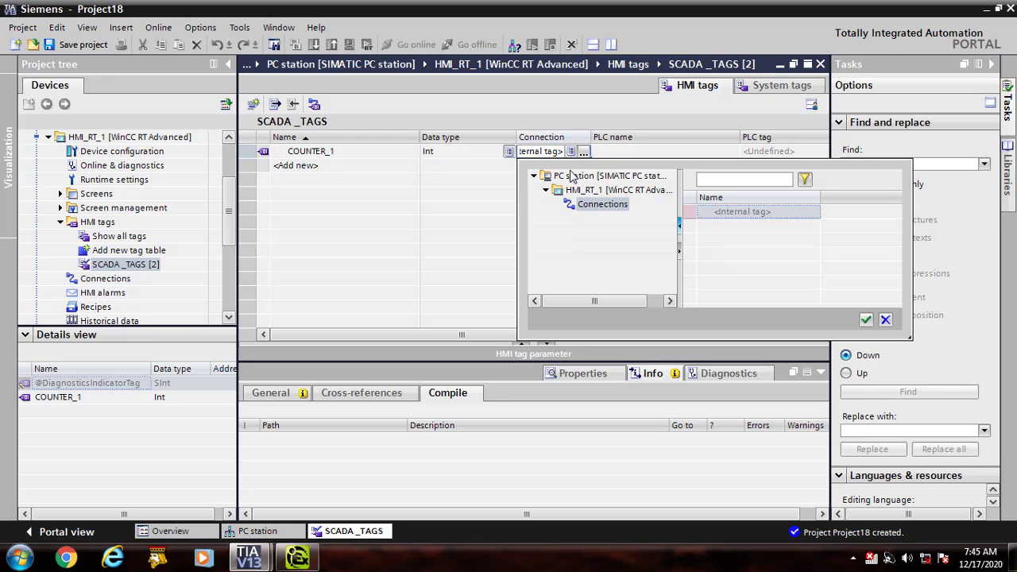
{"action": "left_click", "coordinate": [476, 193]}
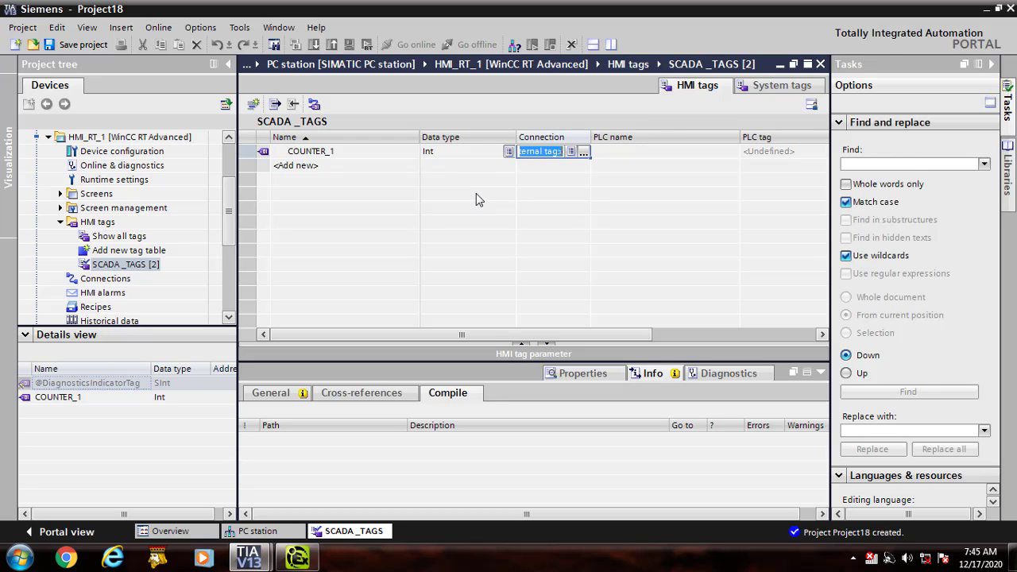
{"action": "left_click", "coordinate": [569, 175]}
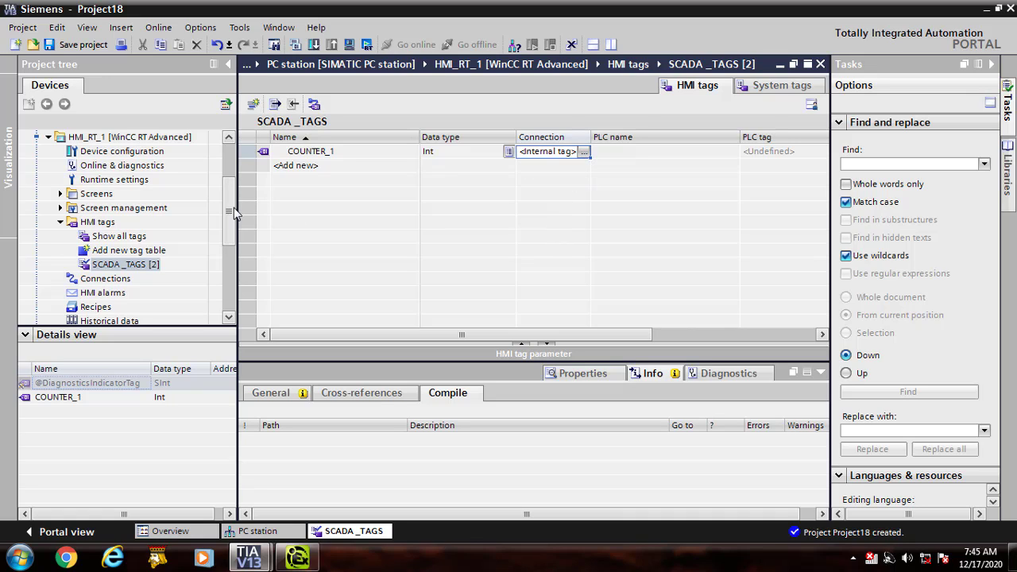
- Open the connections of HMI_RT_1 and add a new connection named KEPSERVER
{"action": "left_click_drag", "start_coordinate": [234, 207], "coordinate": [240, 164]}
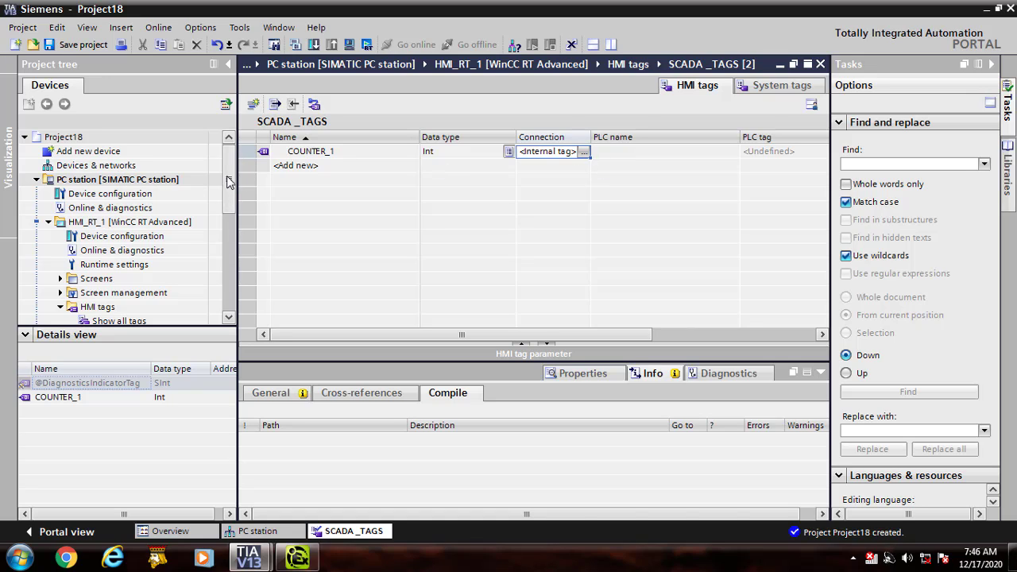
{"action": "scroll", "coordinate": [229, 164], "scroll_direction": "down", "scroll_amount": 1}
{"action": "scroll", "coordinate": [222, 202], "scroll_direction": "up", "scroll_amount": 1}
{"action": "left_click_drag", "start_coordinate": [229, 204], "coordinate": [226, 231]}
{"action": "double_click", "coordinate": [83, 294]}
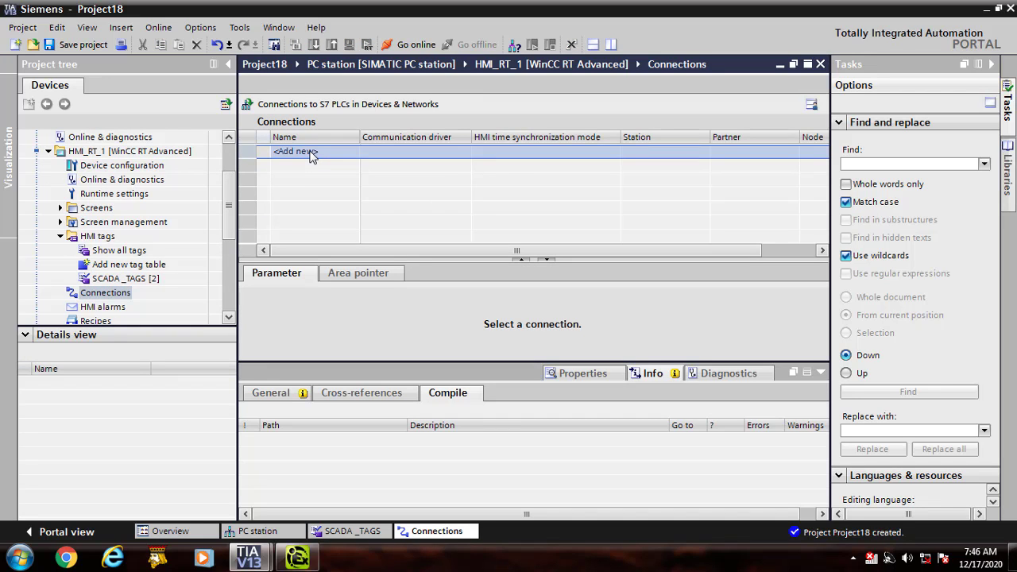
{"action": "double_click", "coordinate": [310, 151]}
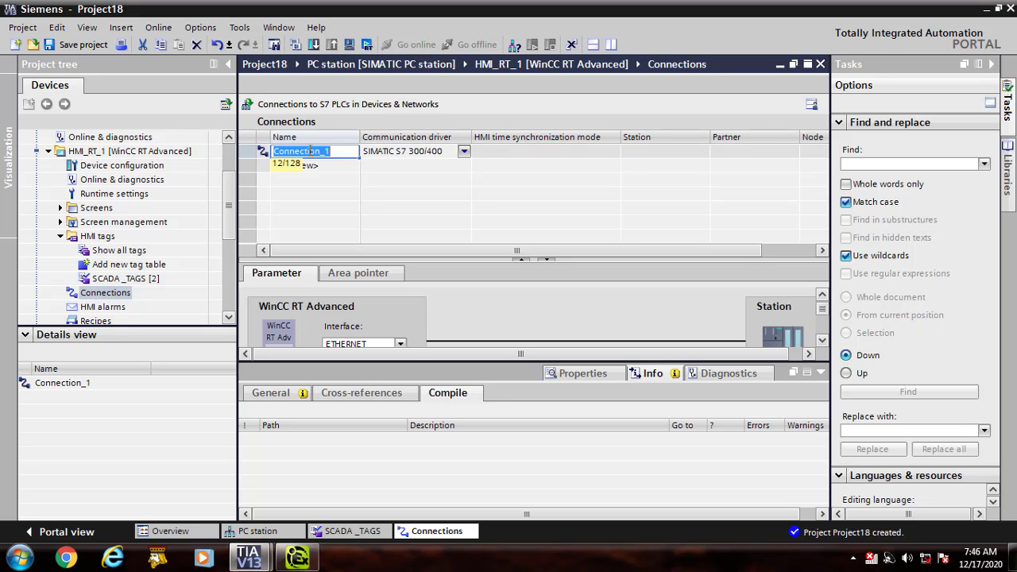
{"action": "type", "text": "KEP"}
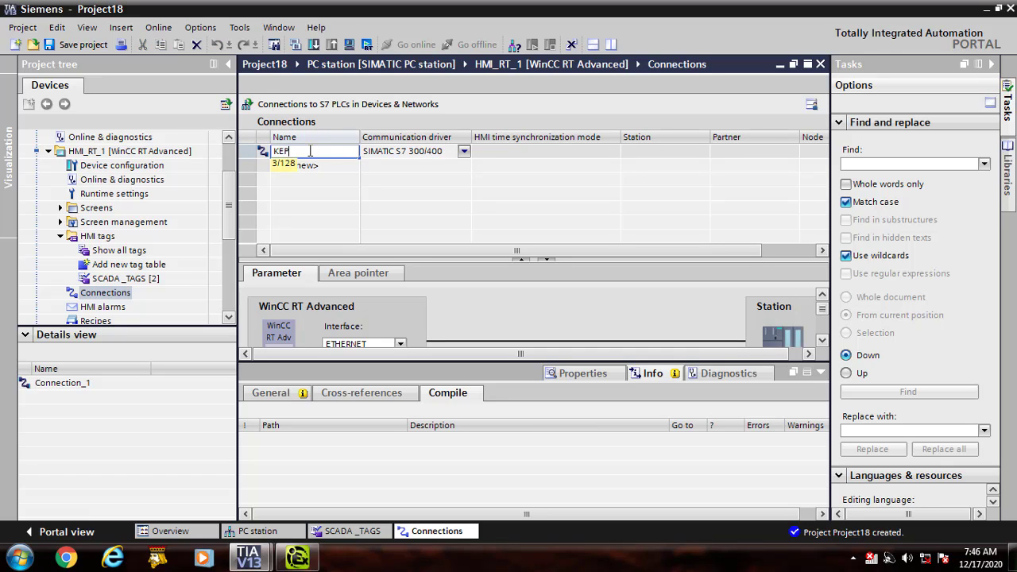
{"action": "type", "text": "SERVER"}
{"action": "key", "text": "Return"}
- Set the KEPSERVER connection's communication driver to OPC
{"action": "left_click", "coordinate": [465, 153]}
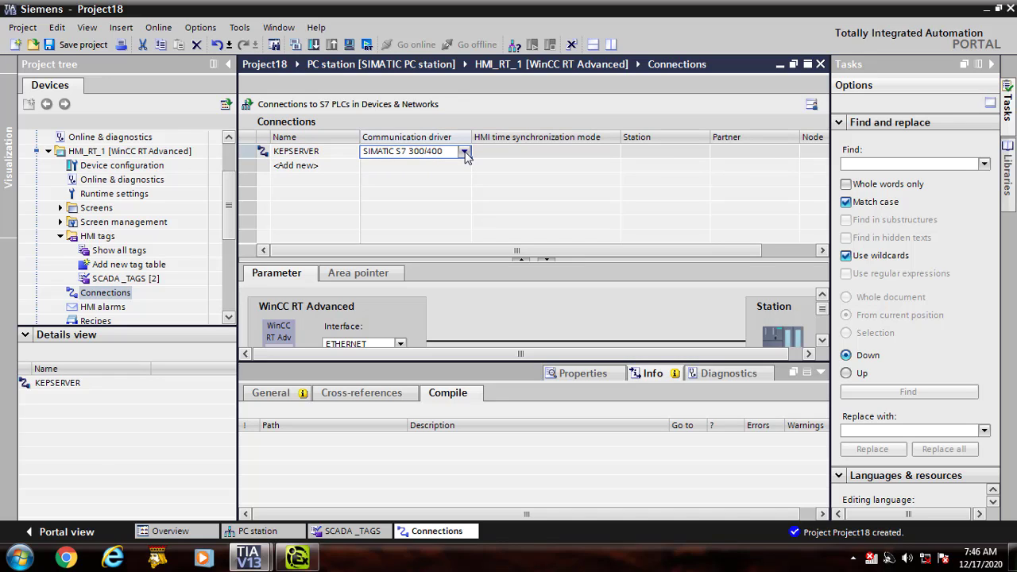
{"action": "left_click", "coordinate": [464, 151]}
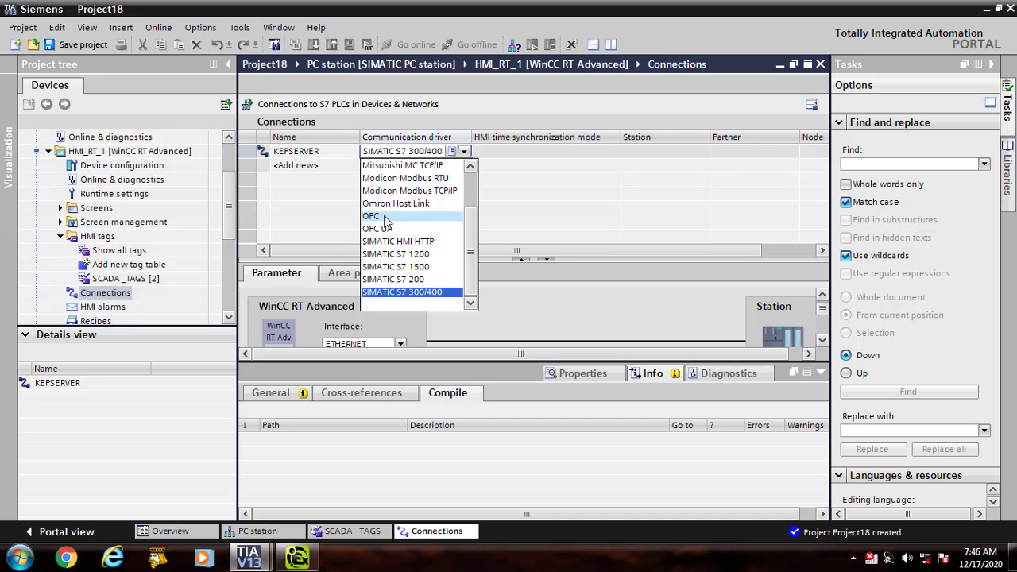
{"action": "left_click", "coordinate": [384, 216]}
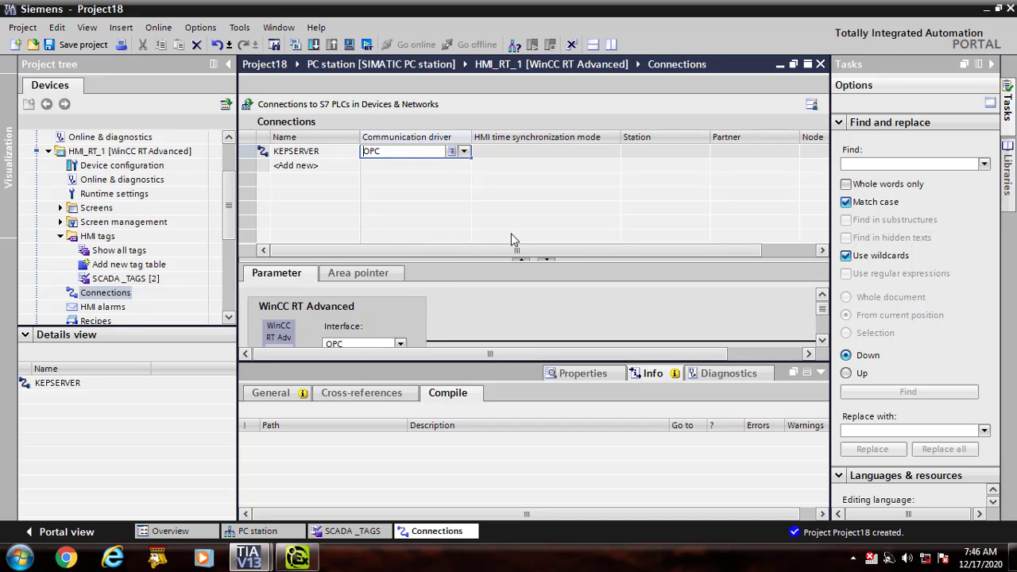
- Select the local server Kepware.KEPServerEX.V5 as the OPC server for the KEPSERVER connection
{"action": "scroll", "coordinate": [825, 308], "scroll_direction": "down", "scroll_amount": 1}
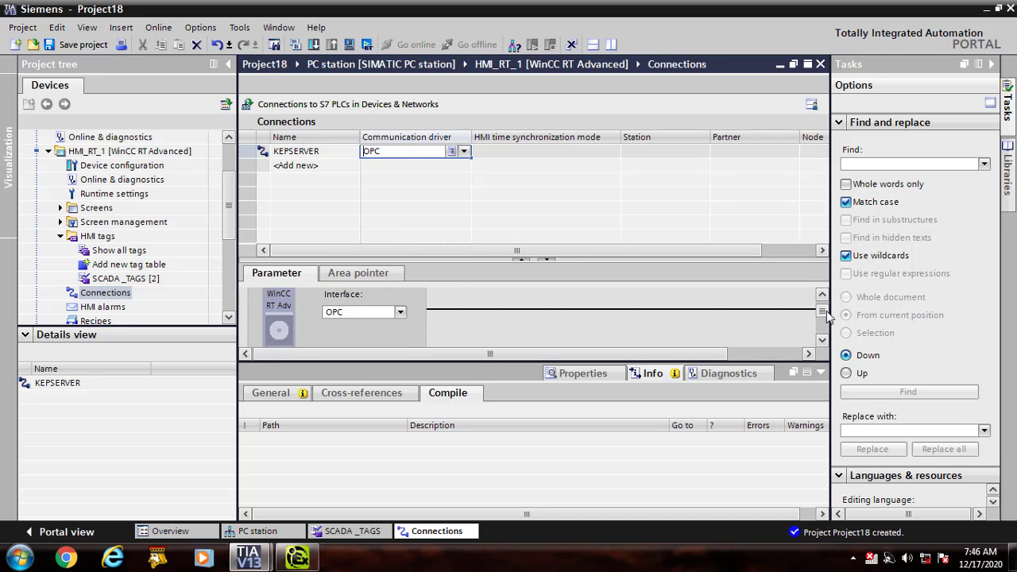
{"action": "left_click_drag", "start_coordinate": [826, 310], "coordinate": [828, 321]}
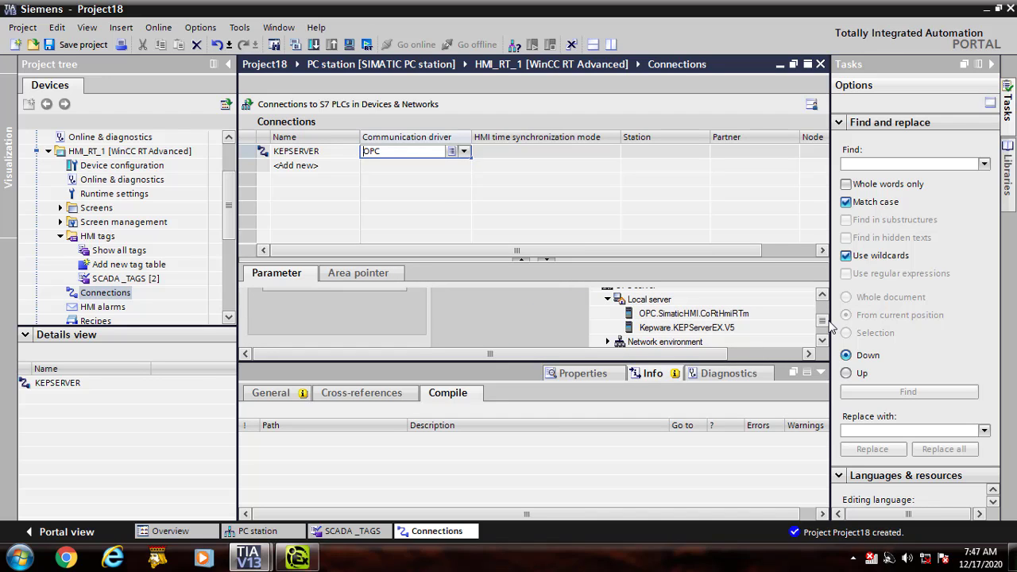
{"action": "left_click", "coordinate": [686, 327]}
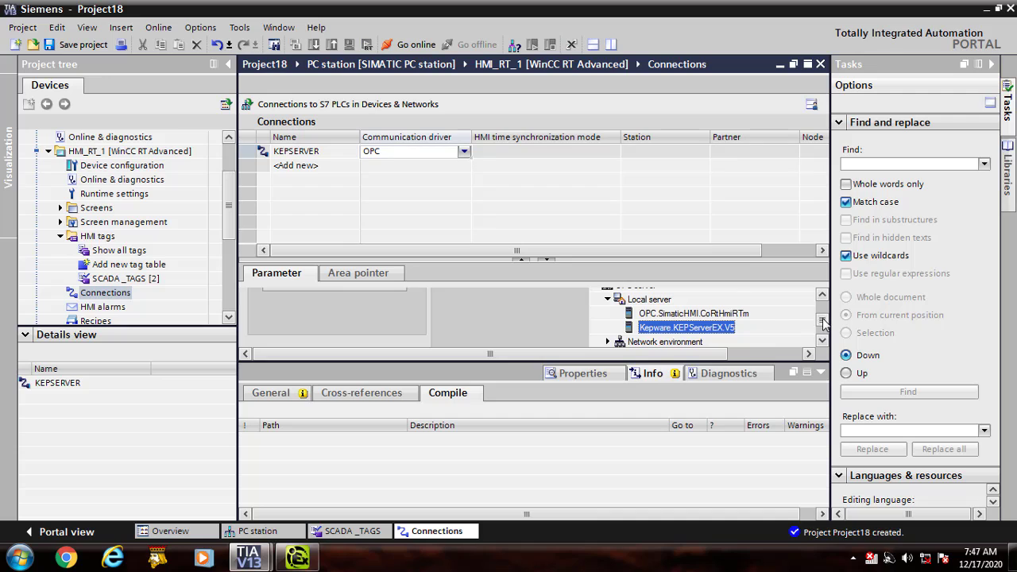
{"action": "scroll", "coordinate": [826, 326], "scroll_direction": "down", "scroll_amount": 1}
{"action": "left_click_drag", "start_coordinate": [826, 323], "coordinate": [827, 311]}
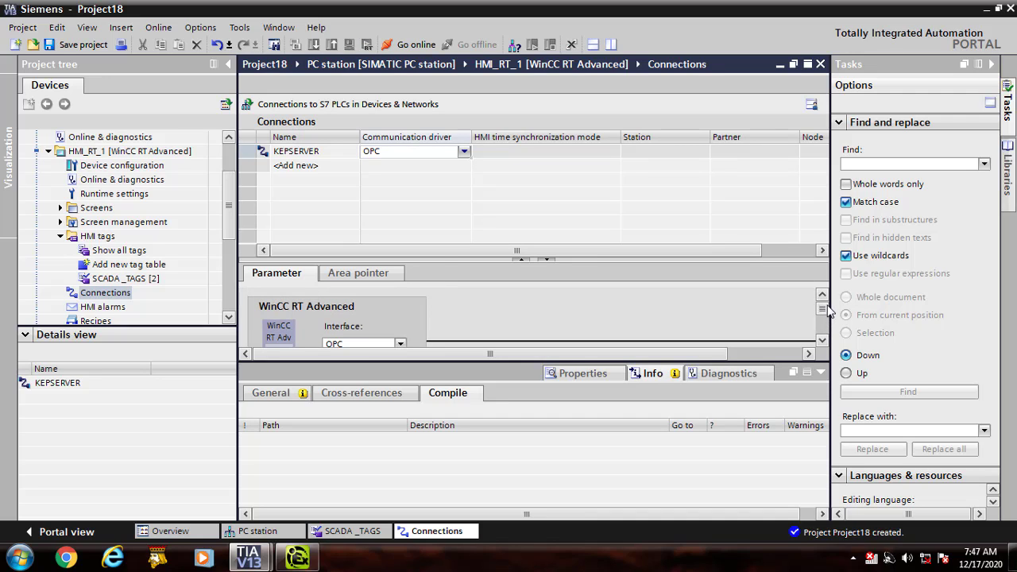
- Assign the COUNTER_1 tag in the SCADA _TAGS table to the KEPSERVER connection
{"action": "left_click", "coordinate": [350, 532]}
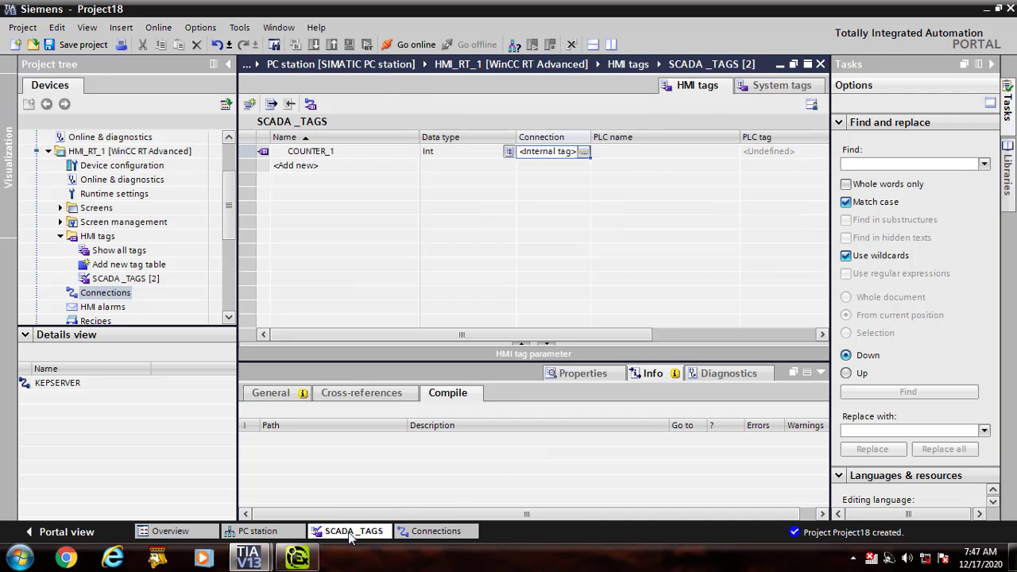
{"action": "left_click", "coordinate": [584, 152]}
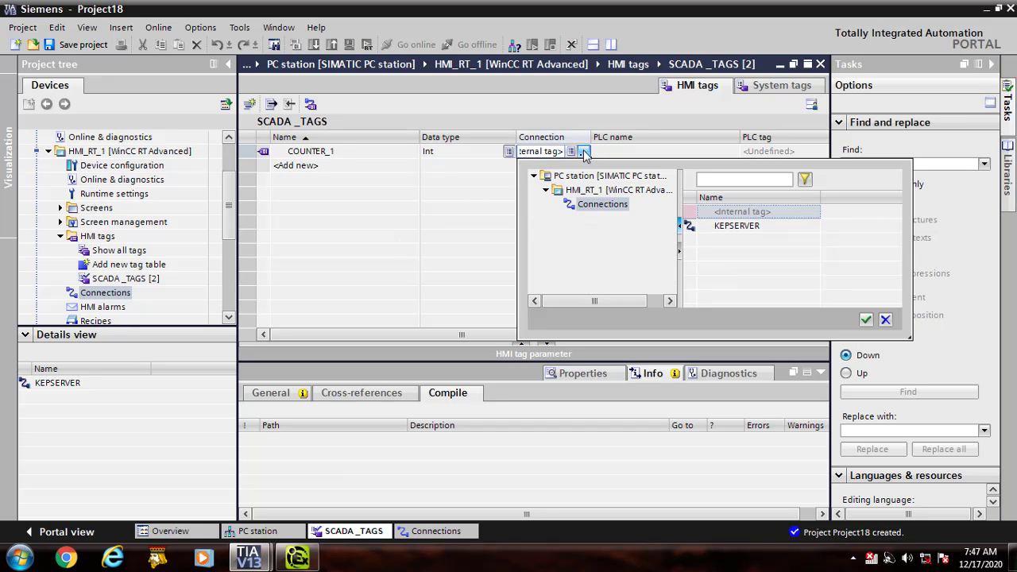
{"action": "left_click", "coordinate": [737, 229]}
{"action": "left_click", "coordinate": [865, 320]}
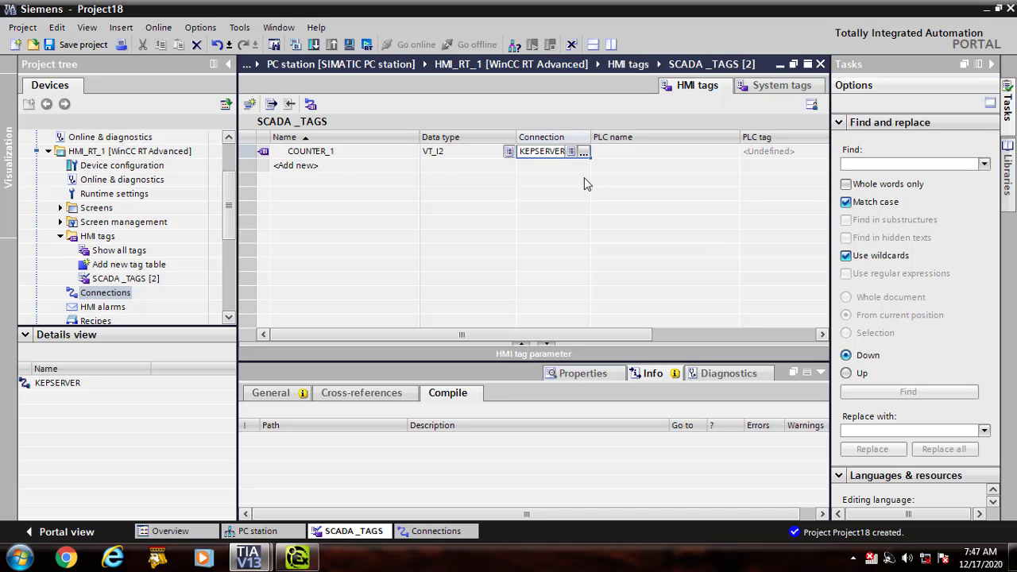
{"action": "left_click", "coordinate": [567, 253]}
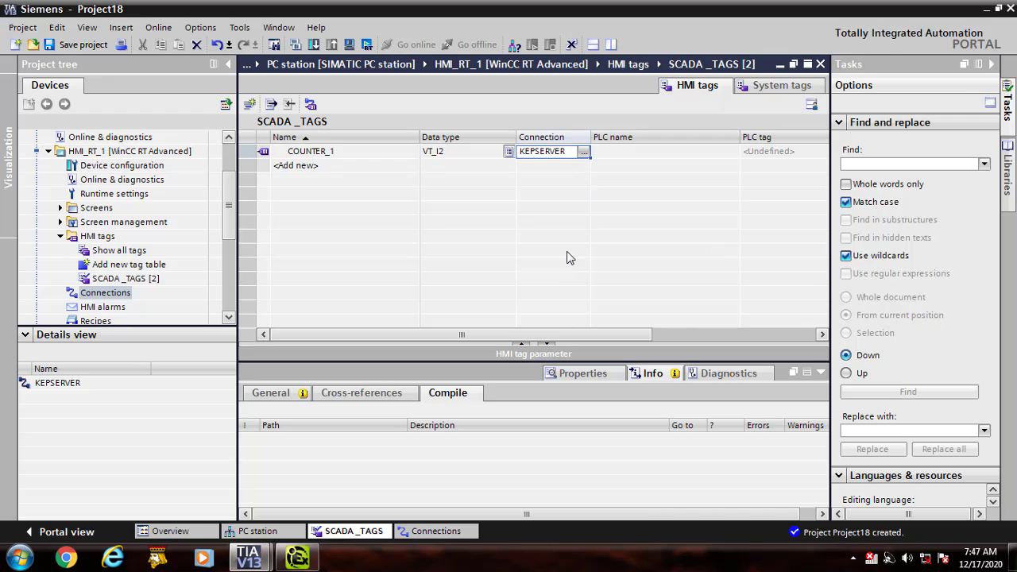
- Add a tag named TIMER_1 to the SCADA _TAGS table, using the KEPSERVER connection
{"action": "left_click", "coordinate": [314, 165]}
{"action": "left_click", "coordinate": [314, 165]}
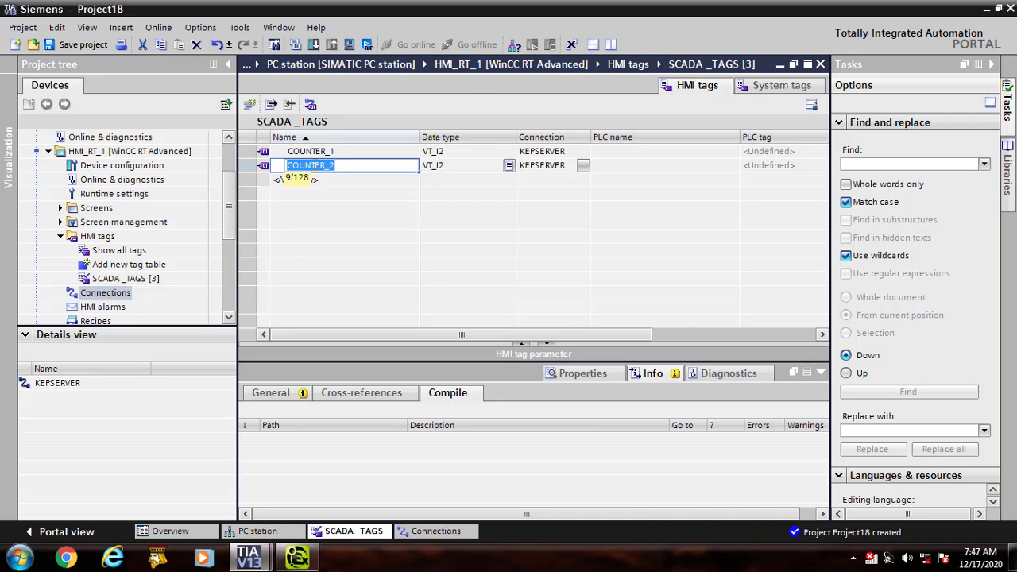
{"action": "type", "text": "TIM"}
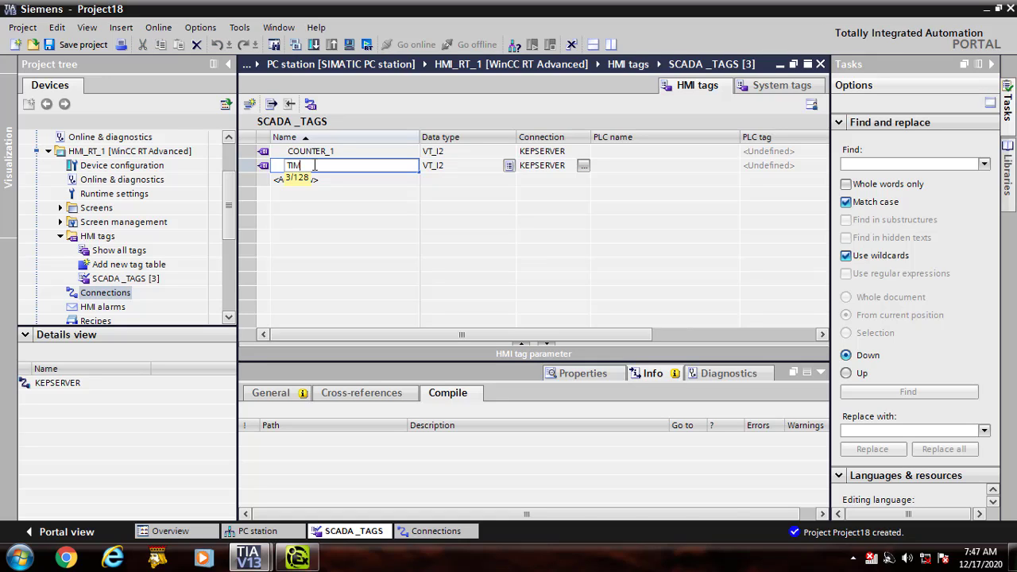
{"action": "type", "text": "ER_1"}
{"action": "key", "text": "Return"}
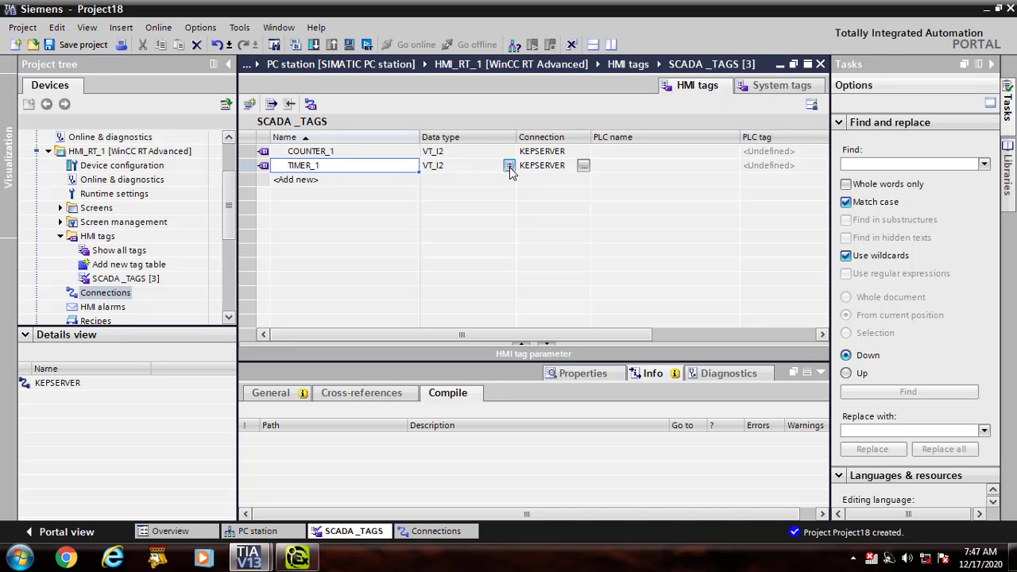
{"action": "left_click", "coordinate": [583, 165]}
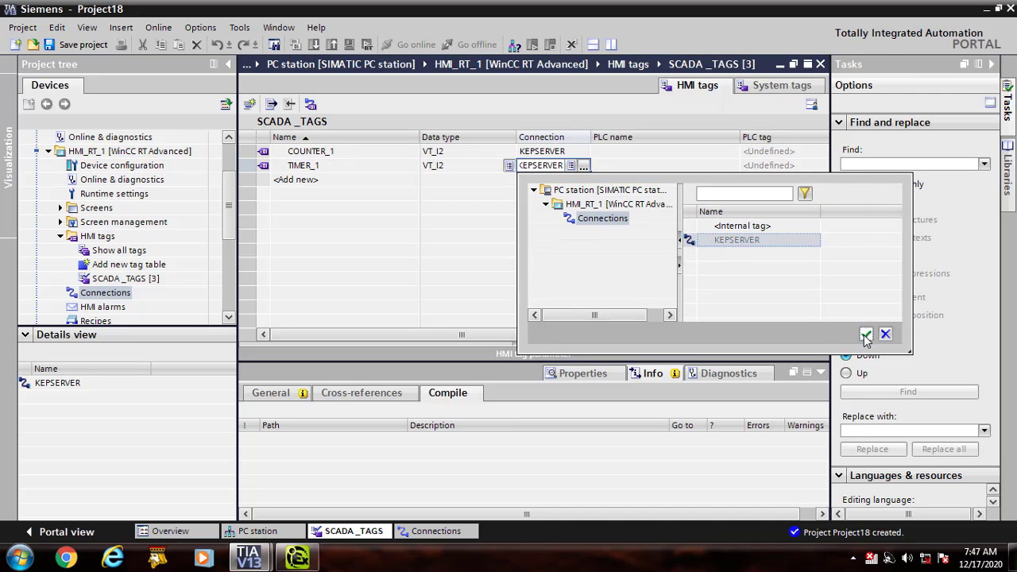
{"action": "left_click", "coordinate": [866, 335]}
{"action": "left_click", "coordinate": [584, 166]}
{"action": "left_click", "coordinate": [496, 245]}
- Browse the Kepware server's S7-1200 and simulation groups and set COUNTER_1's address to Simulation Examples.Functions.Ramp1
{"action": "left_click_drag", "start_coordinate": [629, 337], "coordinate": [662, 337]}
{"action": "left_click", "coordinate": [616, 147]}
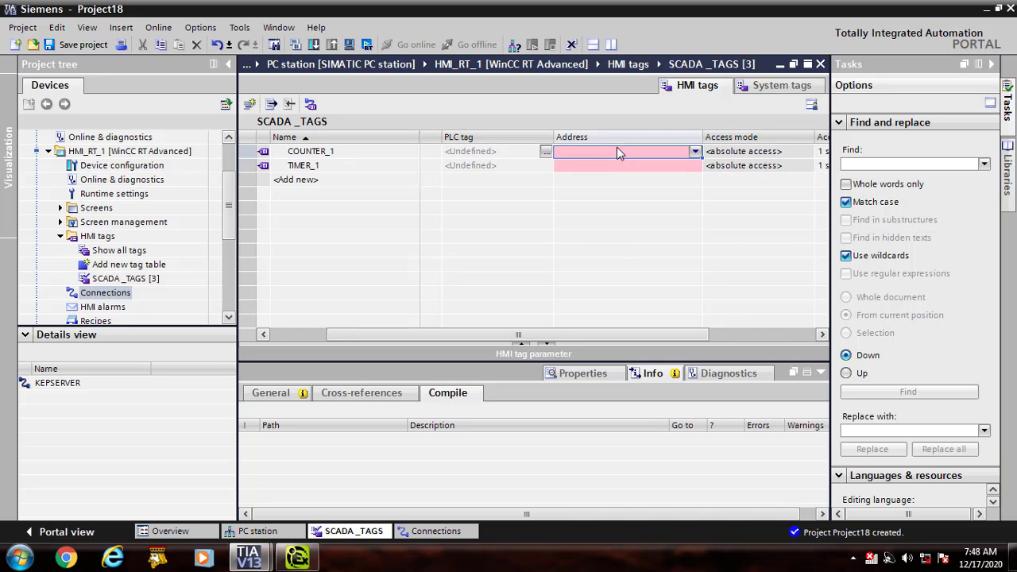
{"action": "left_click", "coordinate": [695, 152]}
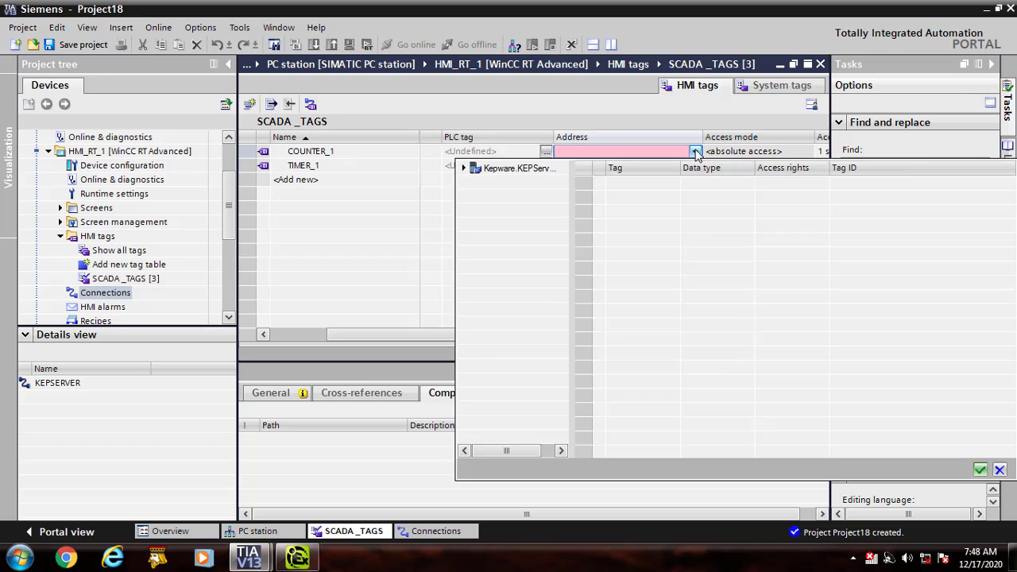
{"action": "left_click", "coordinate": [468, 169]}
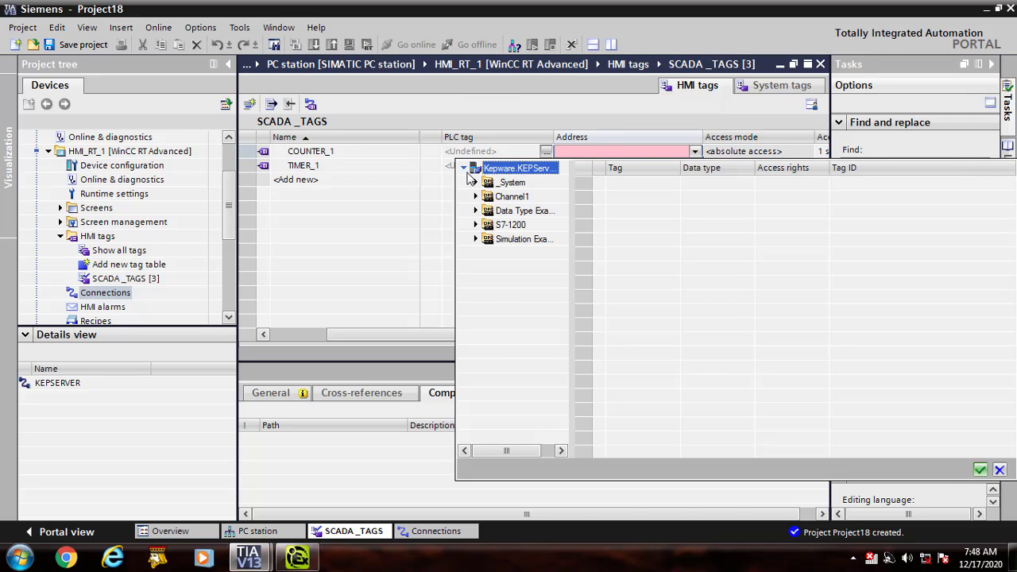
{"action": "left_click", "coordinate": [508, 226]}
{"action": "left_click", "coordinate": [476, 224]}
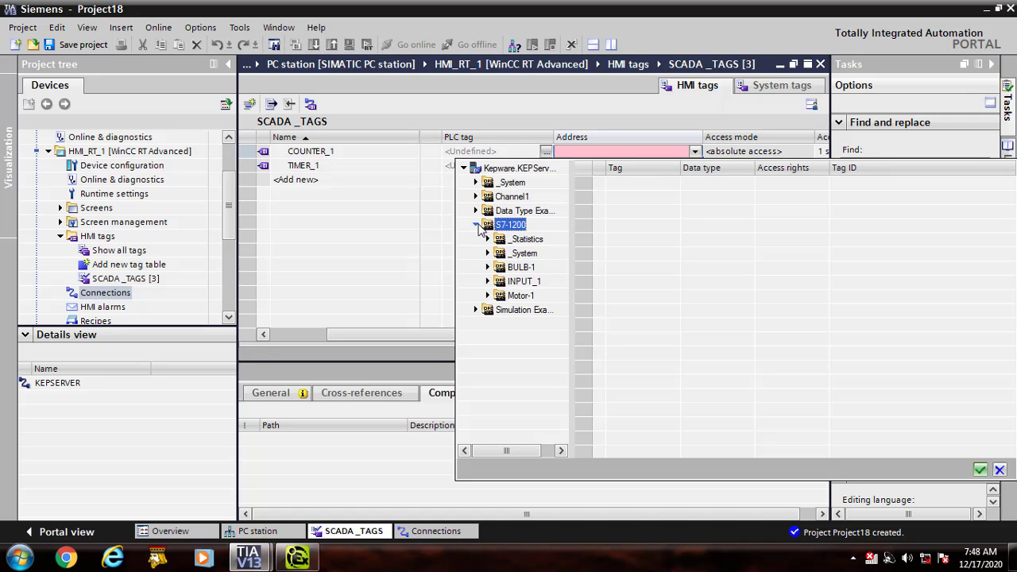
{"action": "left_click", "coordinate": [521, 267]}
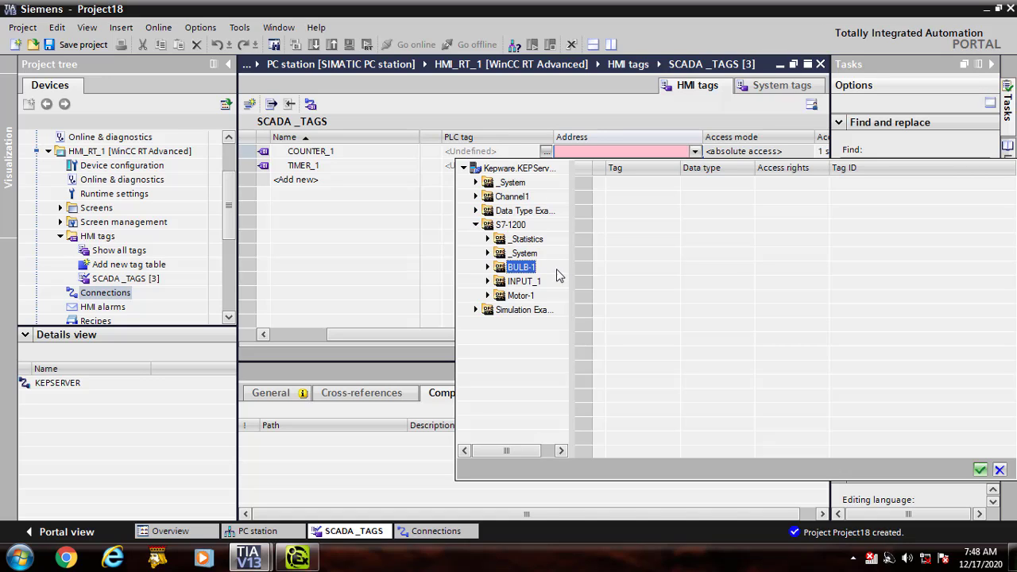
{"action": "left_click", "coordinate": [476, 310]}
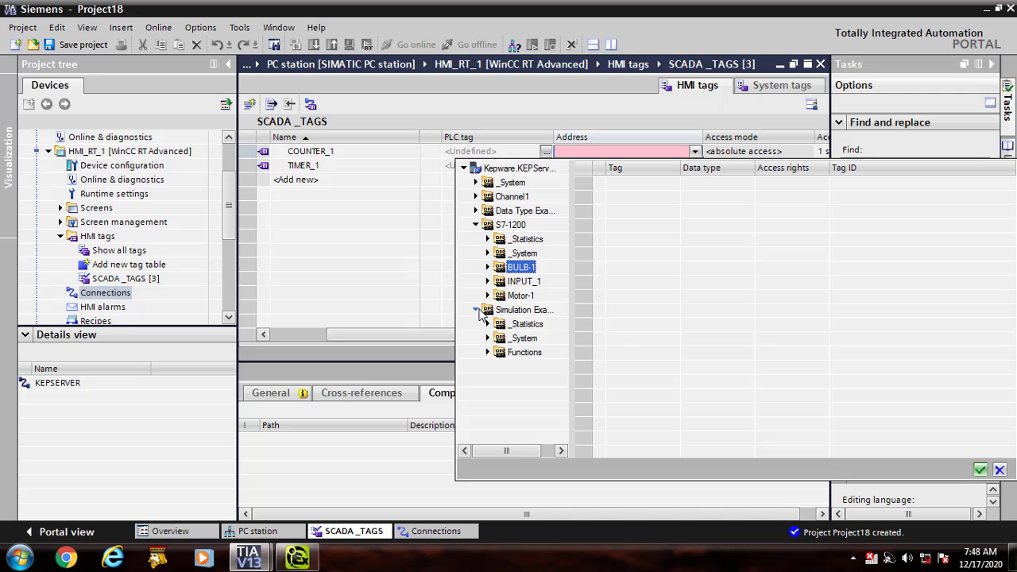
{"action": "left_click", "coordinate": [488, 352]}
{"action": "left_click", "coordinate": [521, 353]}
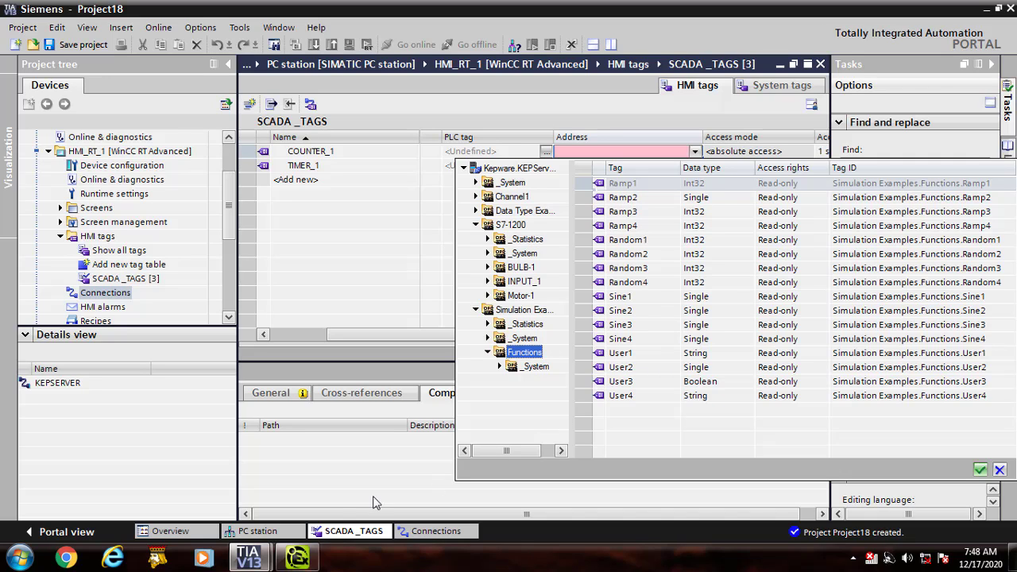
{"action": "mouse_move", "coordinate": [300, 561]}
{"action": "left_click", "coordinate": [979, 470]}
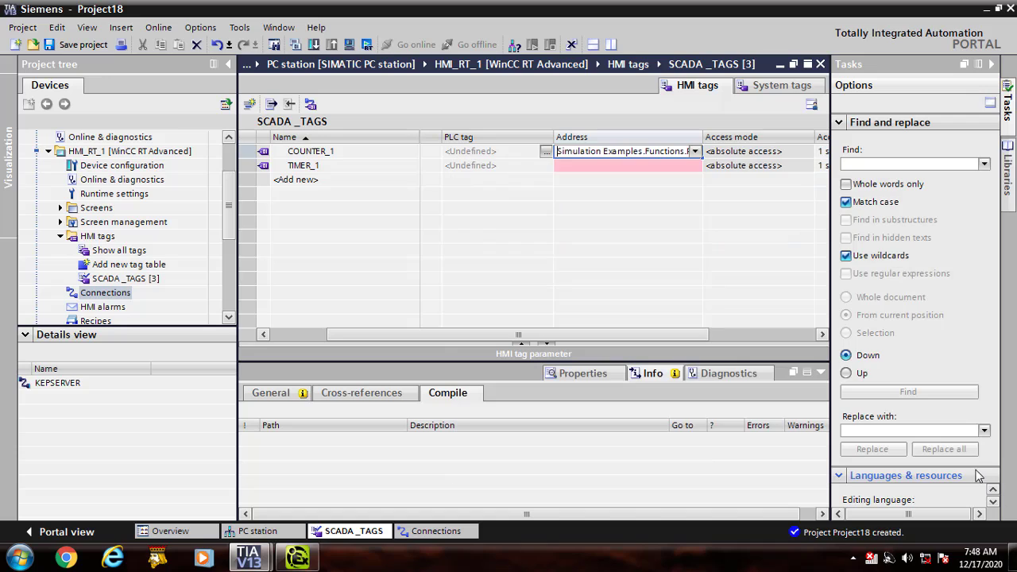
- Set the acquisition cycle of the COUNTER_1 tag to 100 ms
{"action": "left_click_drag", "start_coordinate": [682, 334], "coordinate": [714, 339]}
{"action": "left_click", "coordinate": [719, 154]}
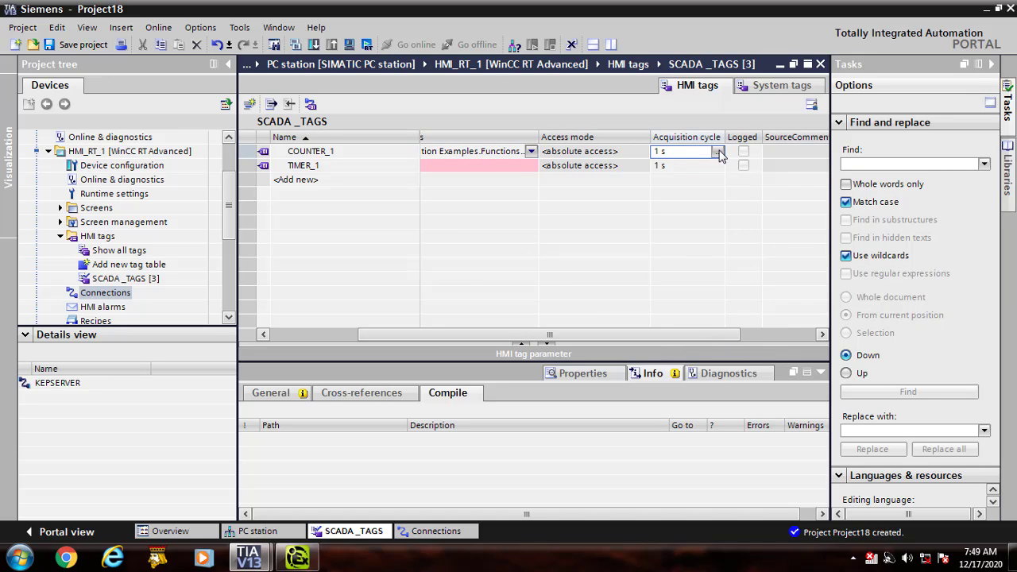
{"action": "left_click", "coordinate": [718, 152]}
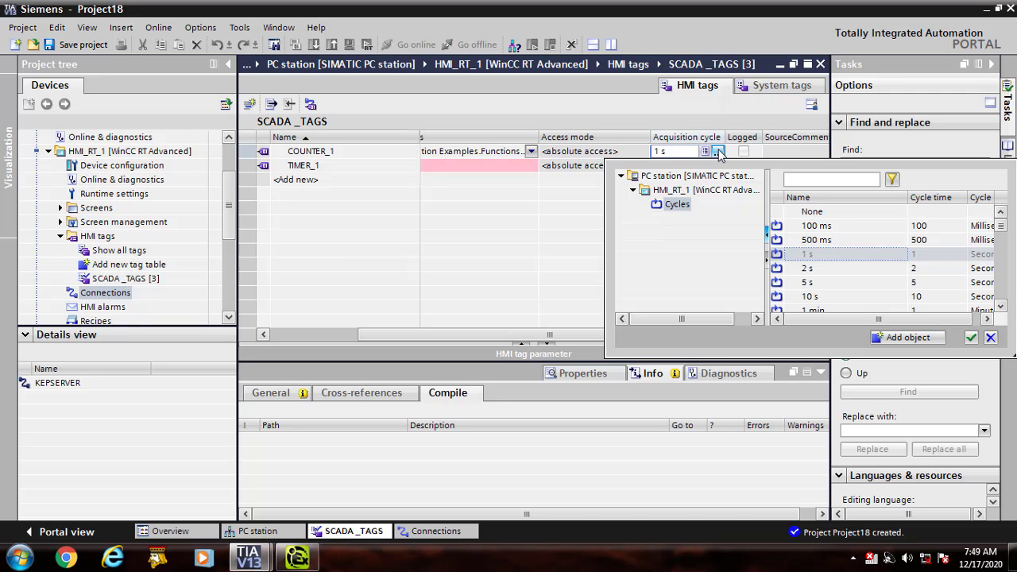
{"action": "left_click", "coordinate": [826, 228]}
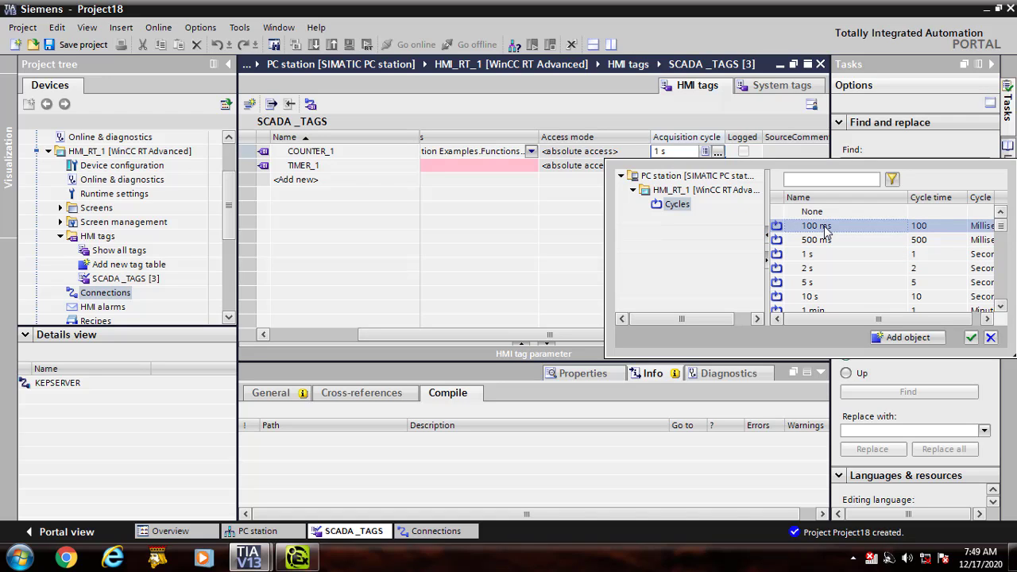
{"action": "left_click", "coordinate": [971, 337]}
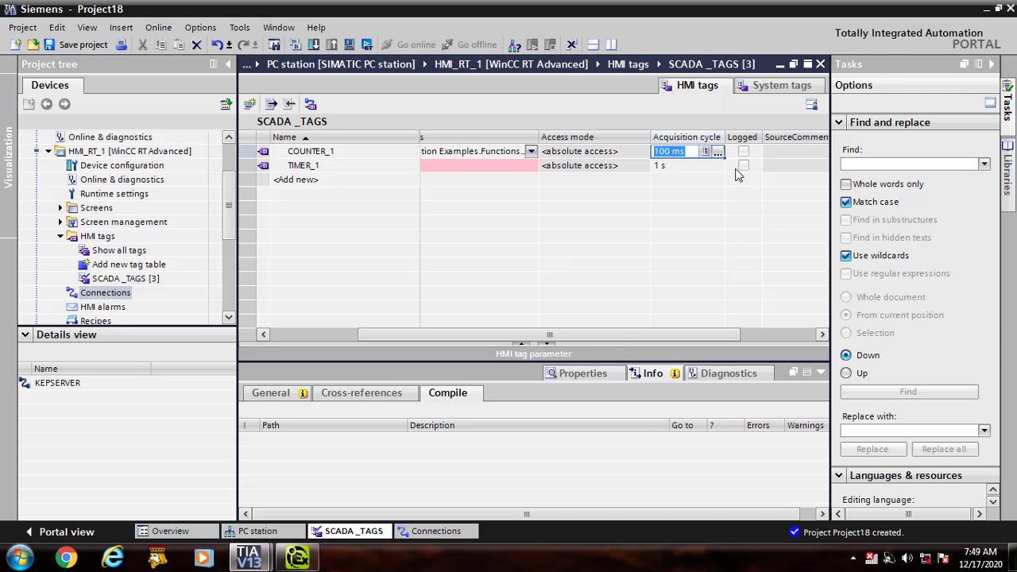
{"action": "left_click", "coordinate": [717, 152]}
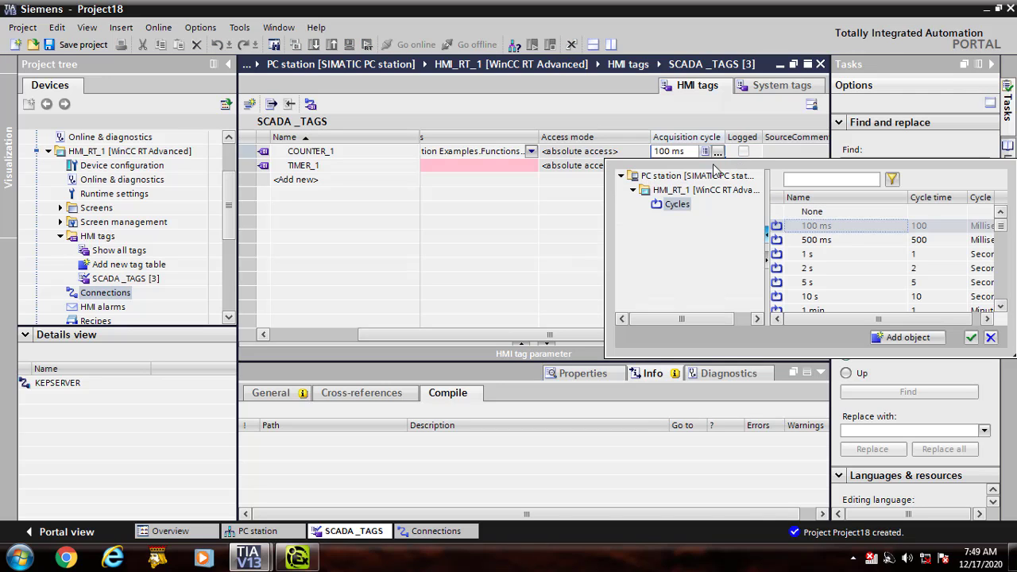
{"action": "left_click", "coordinate": [971, 336]}
- Set the address of the TIMER_1 tag to the Kepware server item Simulation Examples.Functions.Ramp2
{"action": "left_click", "coordinate": [479, 158]}
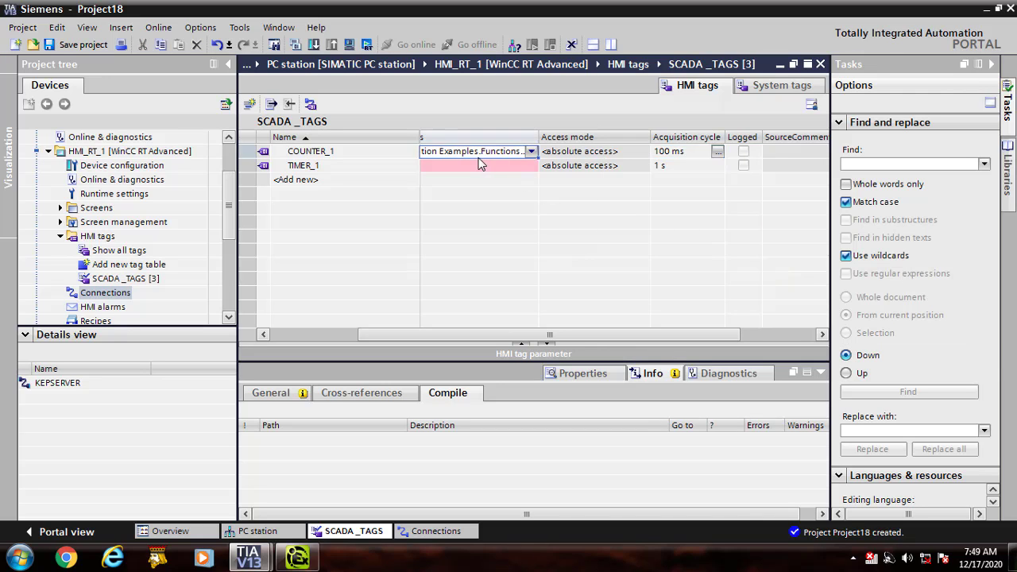
{"action": "left_click", "coordinate": [477, 166]}
{"action": "left_click", "coordinate": [531, 165]}
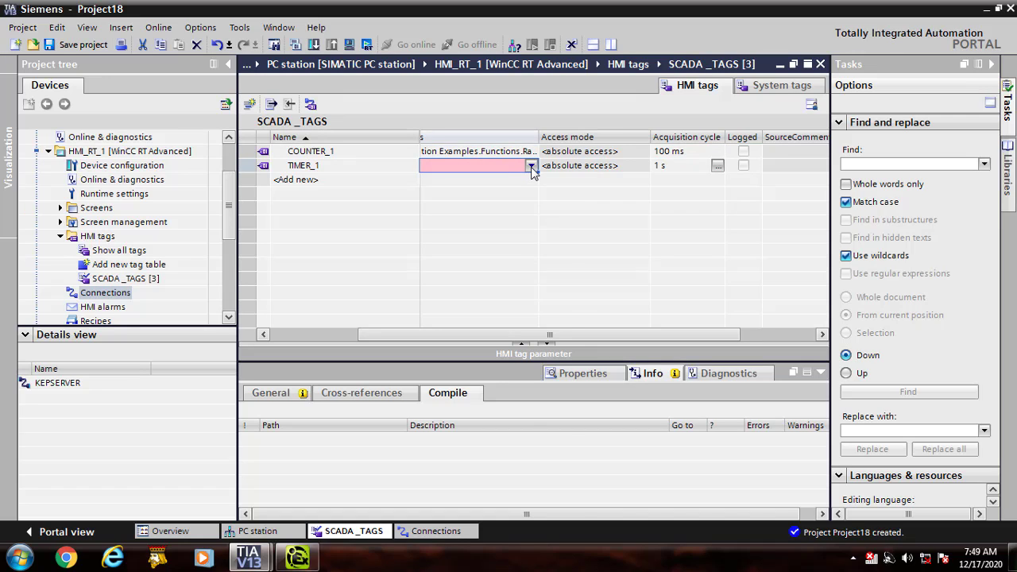
{"action": "left_click", "coordinate": [442, 182]}
{"action": "left_click", "coordinate": [429, 182]}
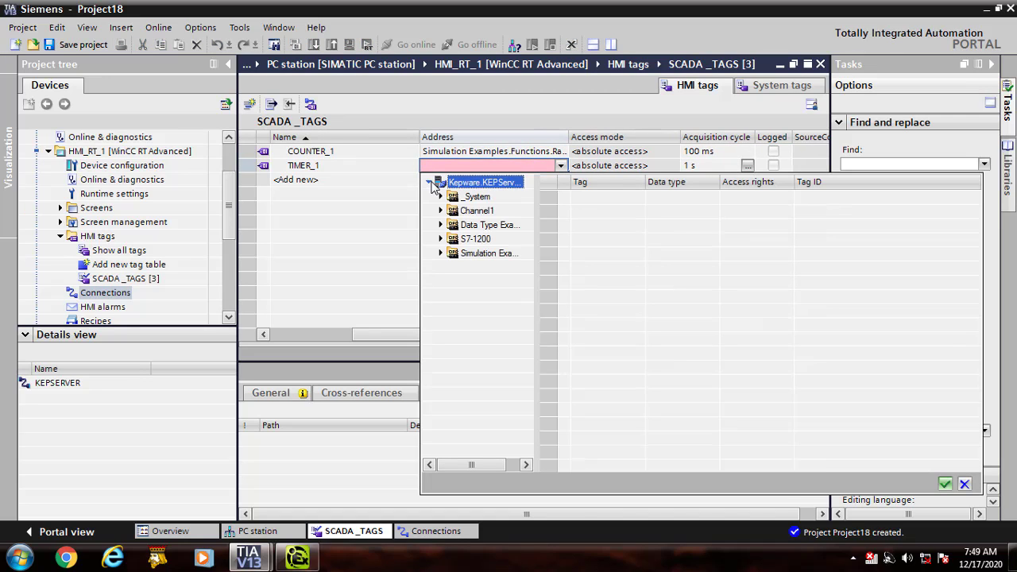
{"action": "left_click", "coordinate": [455, 254]}
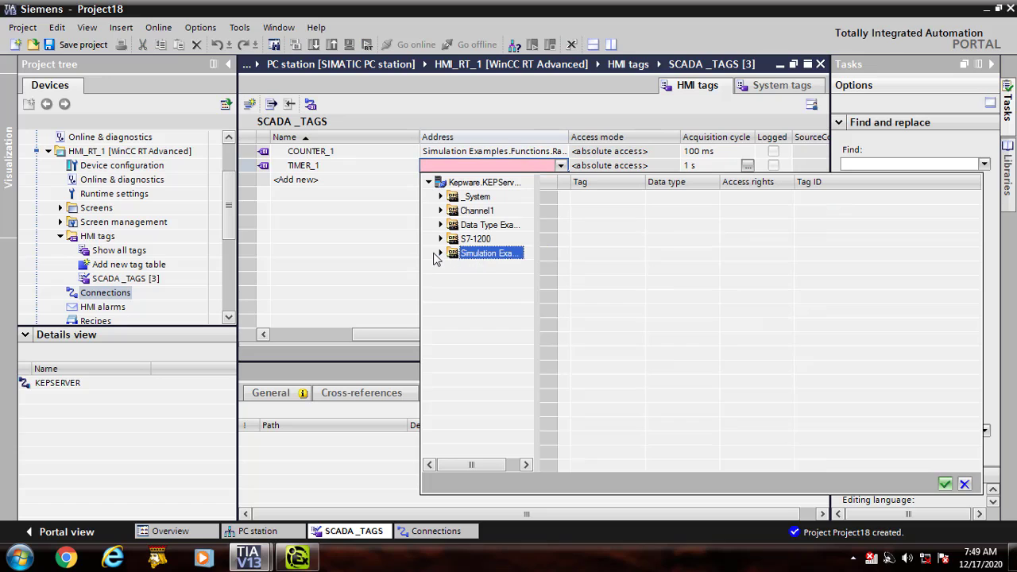
{"action": "left_click", "coordinate": [441, 252]}
{"action": "left_click", "coordinate": [489, 295]}
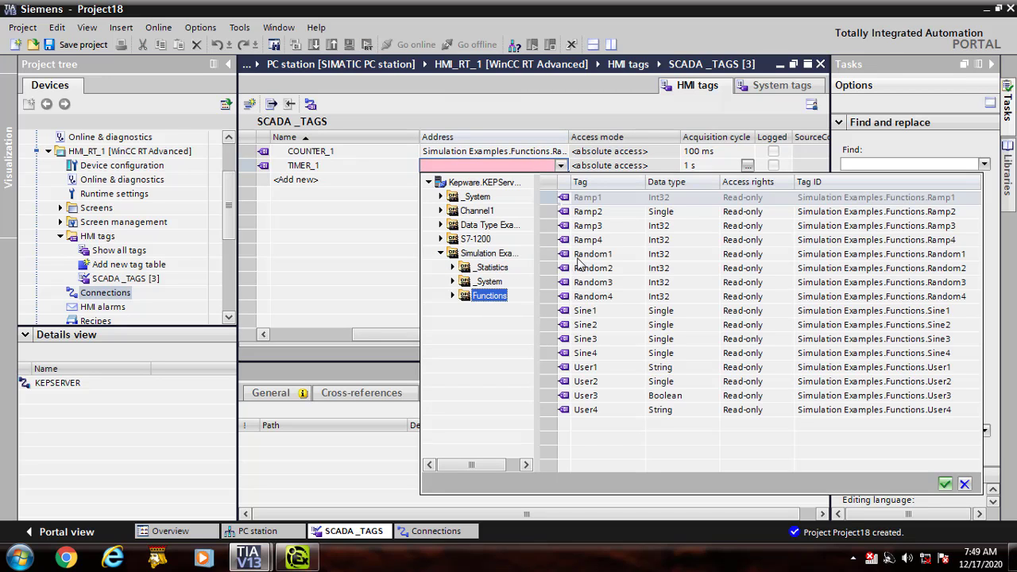
{"action": "left_click", "coordinate": [596, 213]}
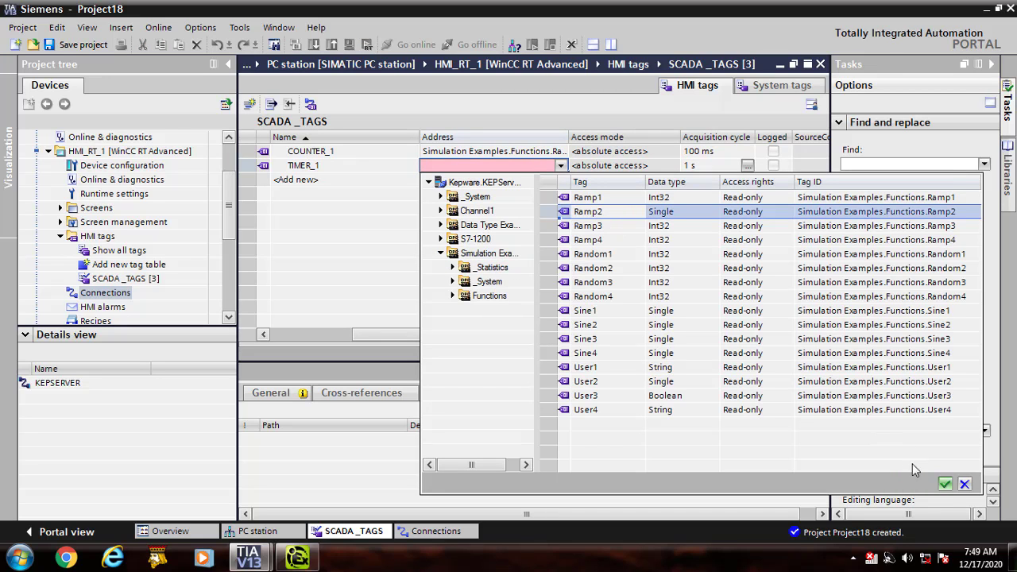
{"action": "left_click", "coordinate": [944, 485]}
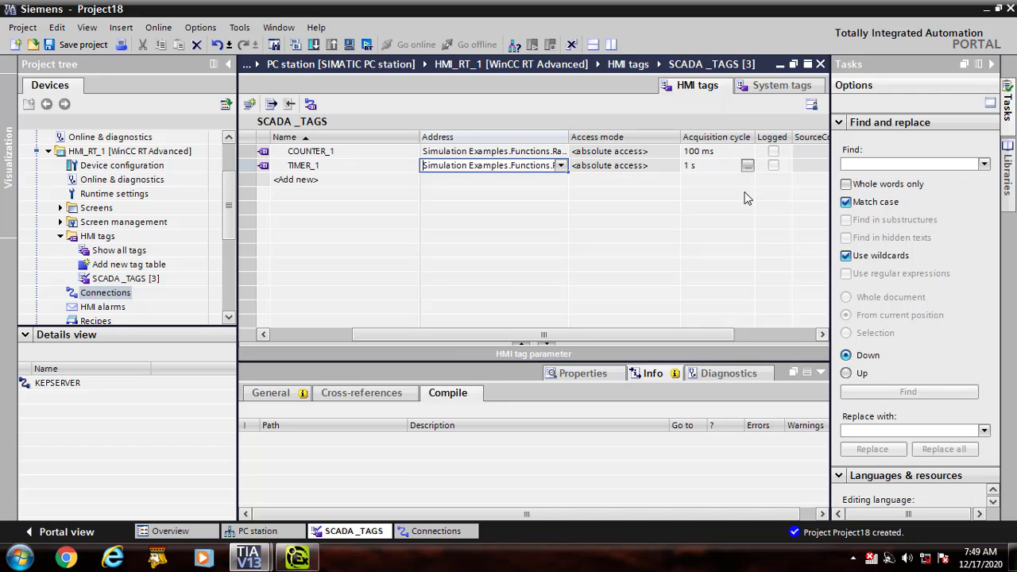
- Set the acquisition cycle of the TIMER_1 tag to 100 ms
{"action": "left_click", "coordinate": [746, 165]}
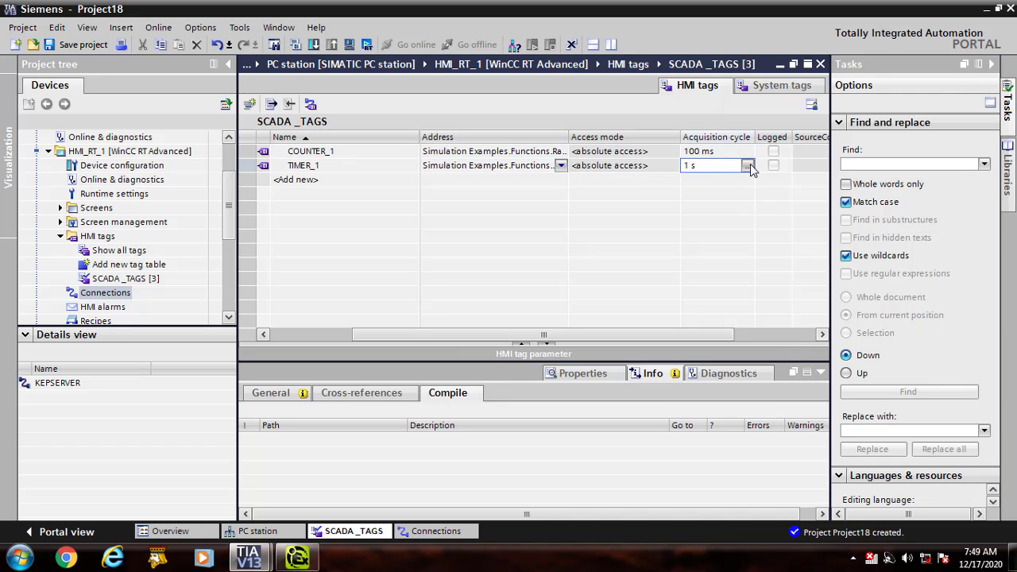
{"action": "left_click", "coordinate": [746, 165]}
{"action": "left_click", "coordinate": [820, 241]}
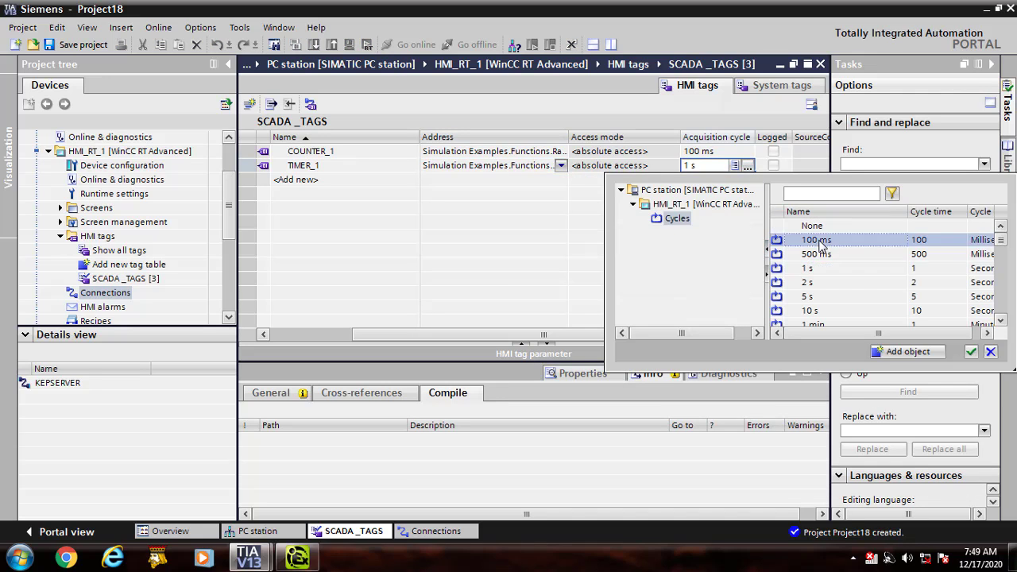
{"action": "left_click", "coordinate": [972, 355]}
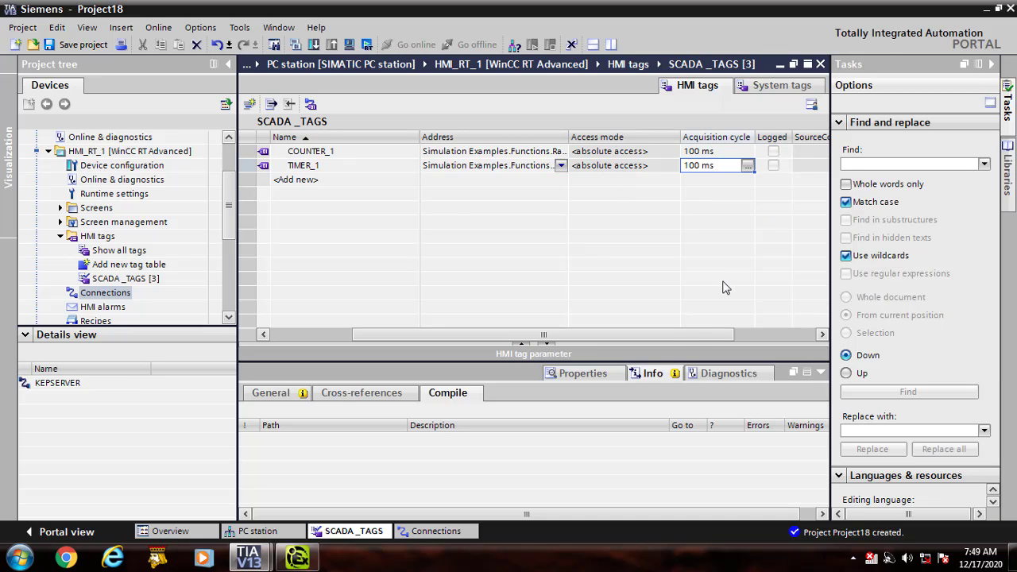
- Add a third tag named MOTOR_1 to the SCADA _TAGS table
{"action": "left_click_drag", "start_coordinate": [688, 336], "coordinate": [610, 326]}
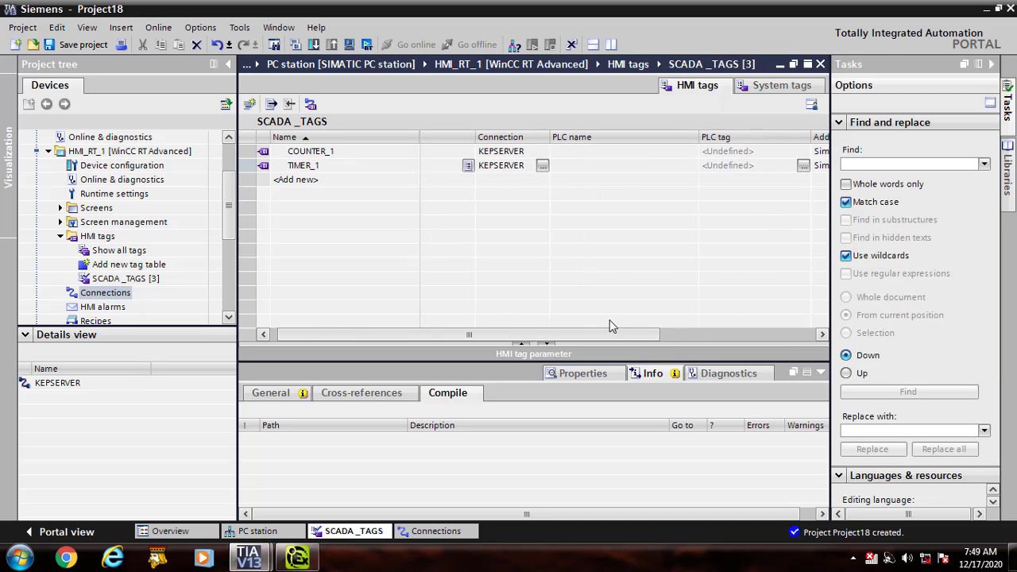
{"action": "double_click", "coordinate": [321, 181]}
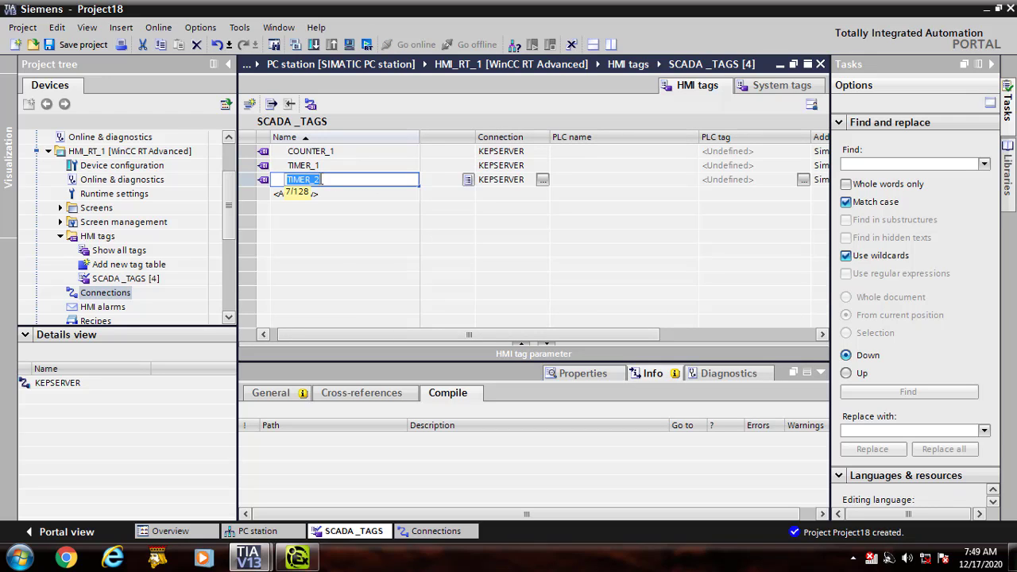
{"action": "type", "text": "MOTOR_1"}
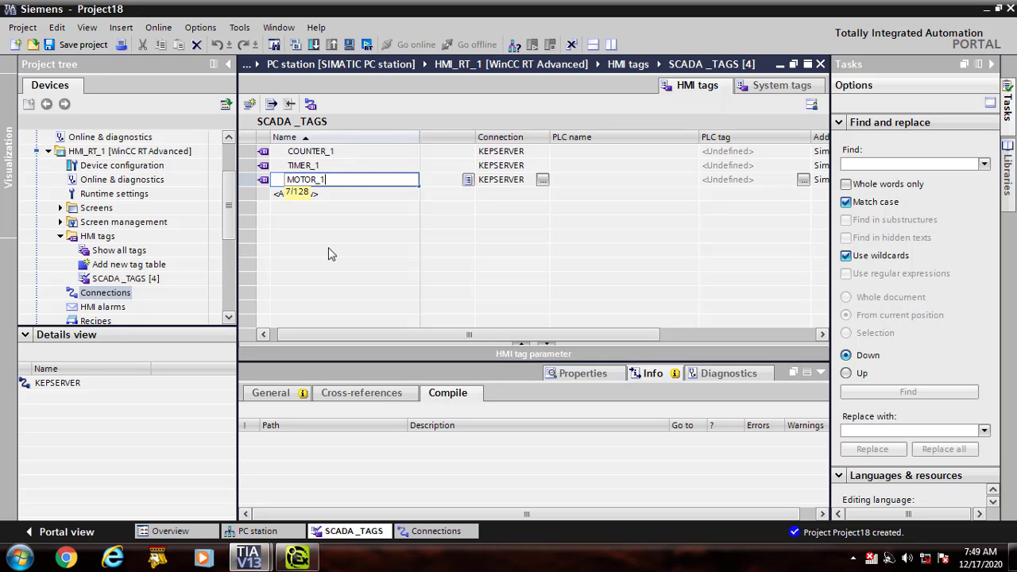
{"action": "key", "text": "Return"}
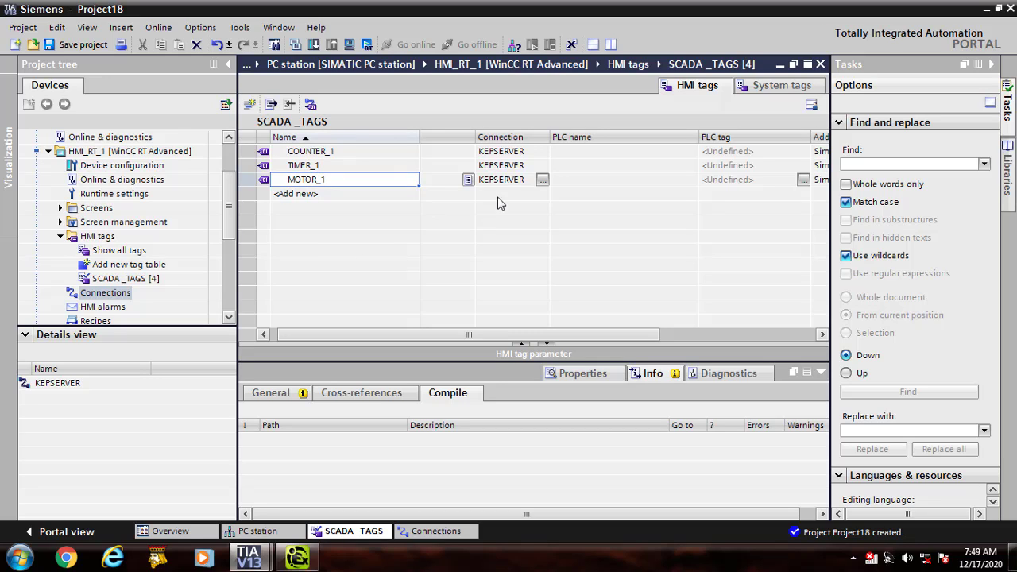
- Set the address of the MOTOR_1 tag to the Kepware server item Simulation Examples.Functions.Random2
{"action": "left_click_drag", "start_coordinate": [595, 335], "coordinate": [647, 340]}
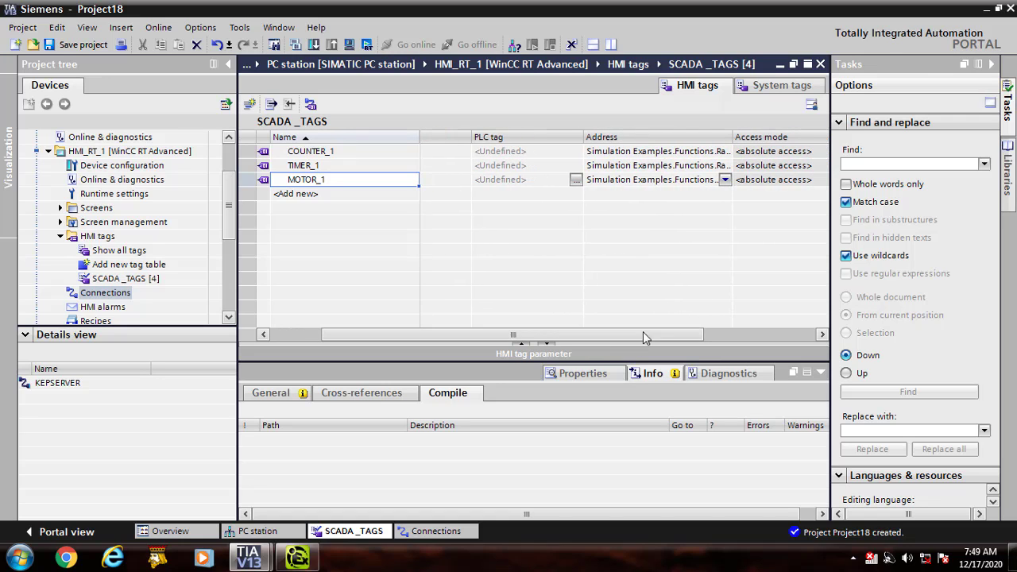
{"action": "left_click", "coordinate": [727, 182]}
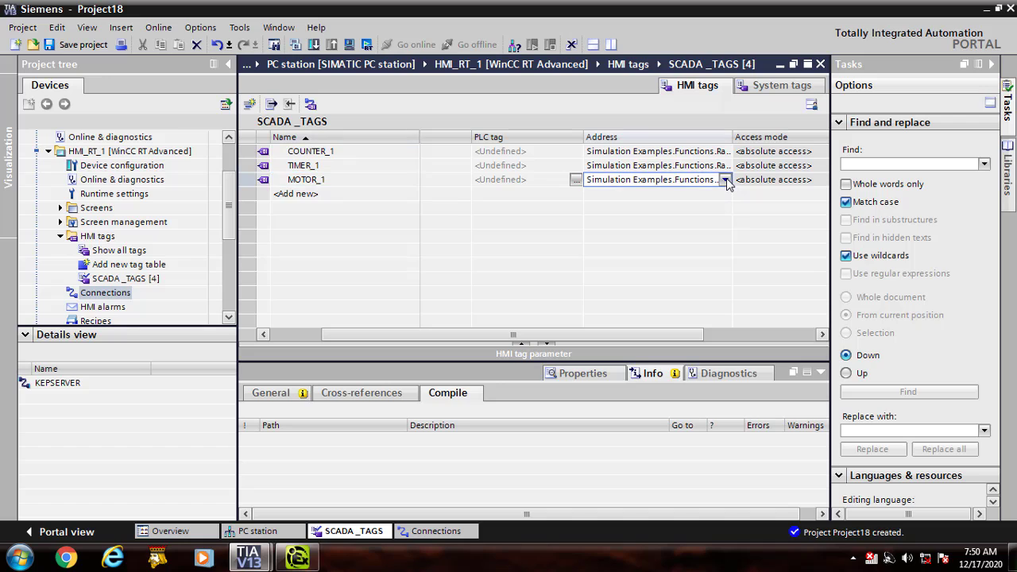
{"action": "left_click", "coordinate": [725, 180]}
{"action": "left_click", "coordinate": [463, 195]}
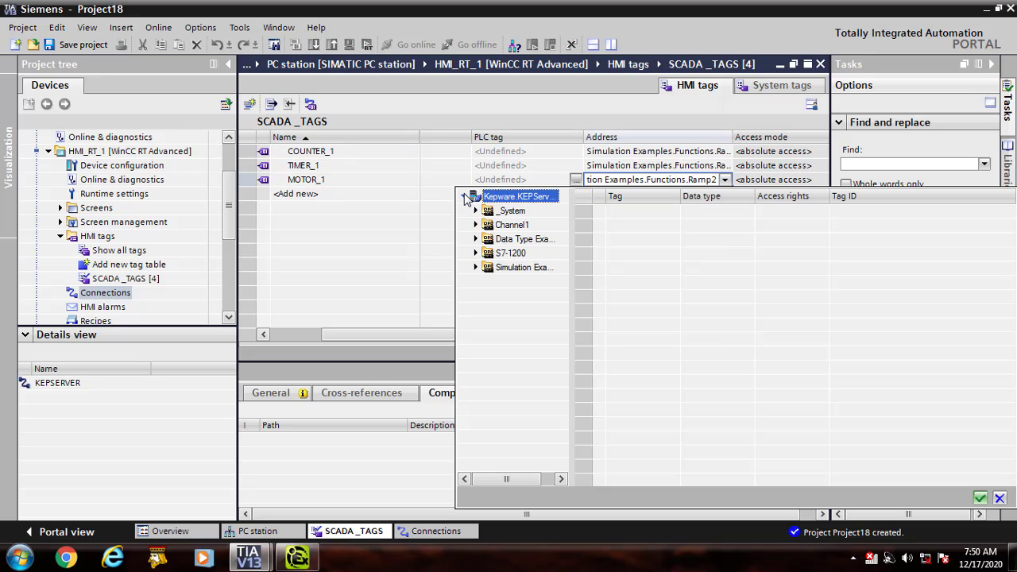
{"action": "left_click", "coordinate": [476, 267]}
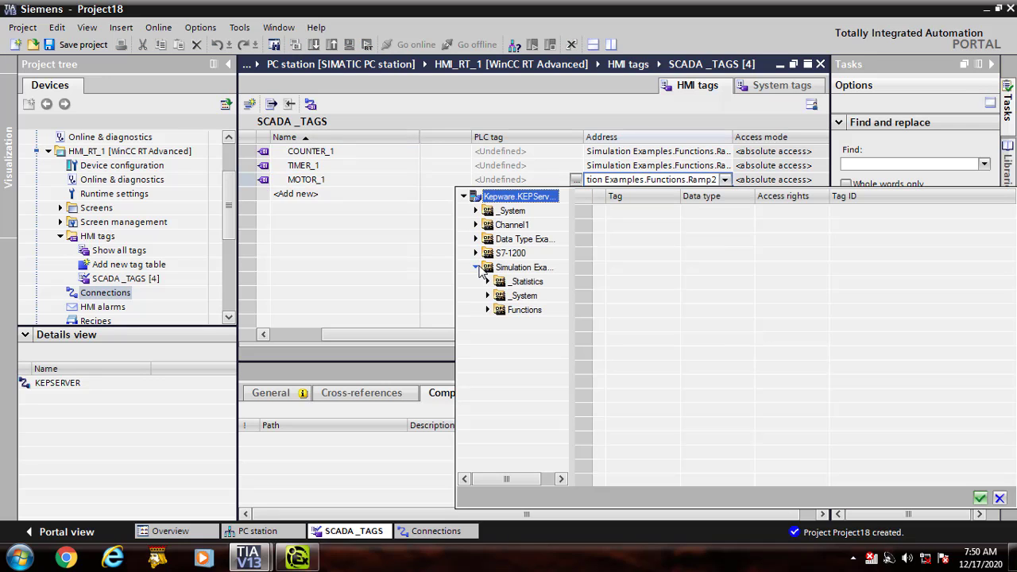
{"action": "left_click", "coordinate": [525, 311]}
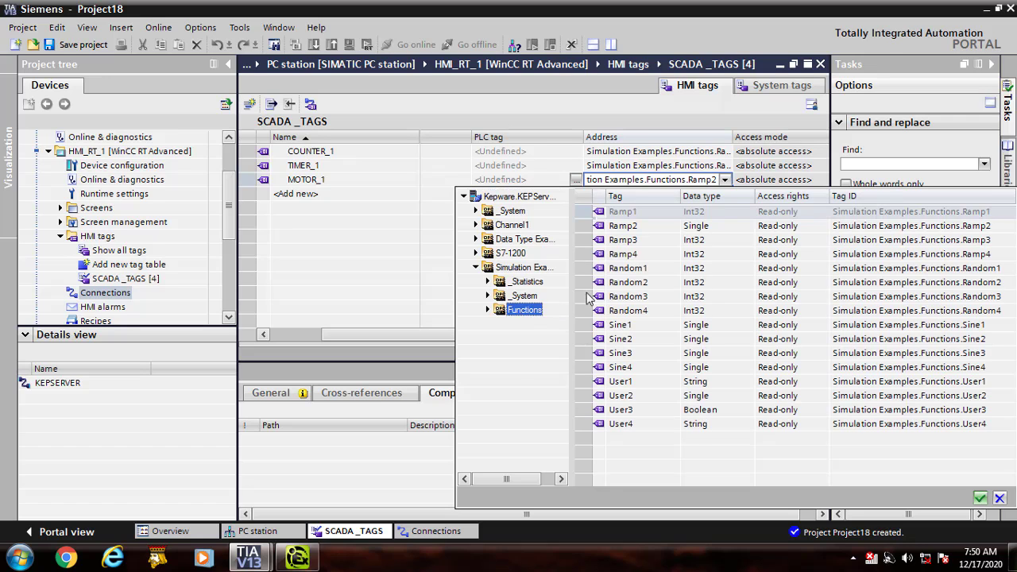
{"action": "left_click", "coordinate": [640, 284]}
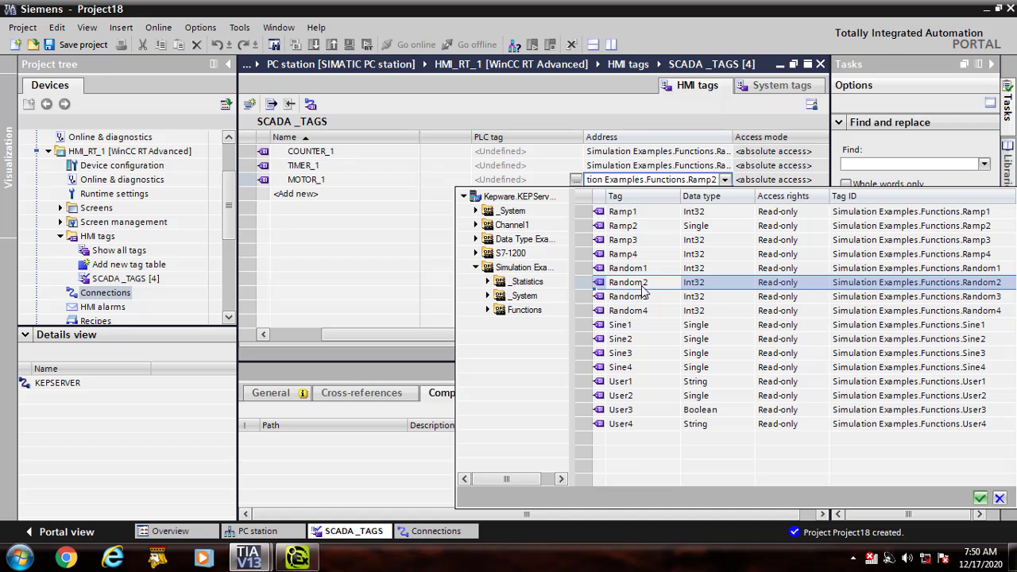
{"action": "left_click", "coordinate": [979, 498]}
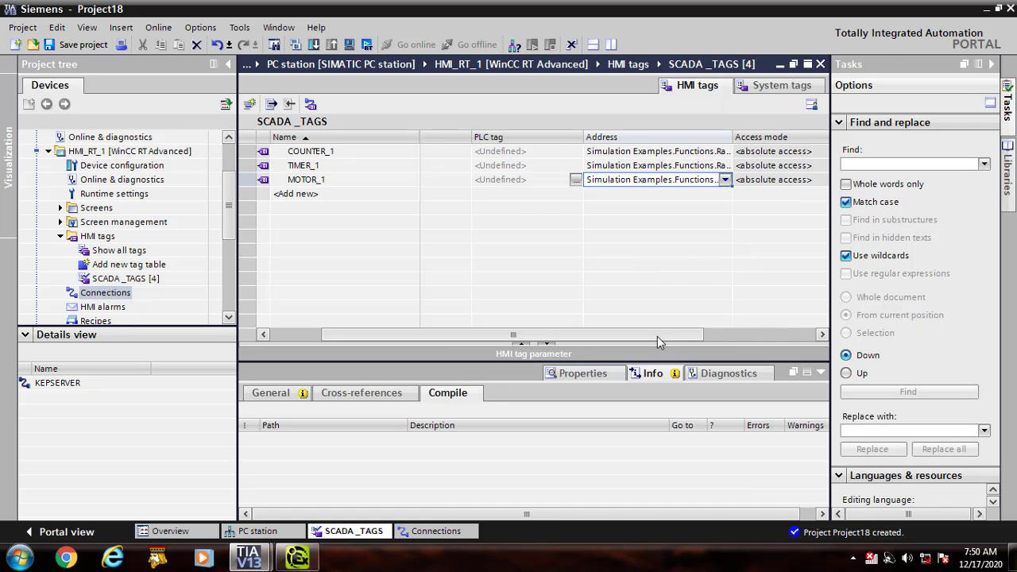
- Set the acquisition cycle of the MOTOR_1 tag to 100 ms
{"action": "left_click_drag", "start_coordinate": [657, 336], "coordinate": [695, 340]}
{"action": "left_click", "coordinate": [717, 179]}
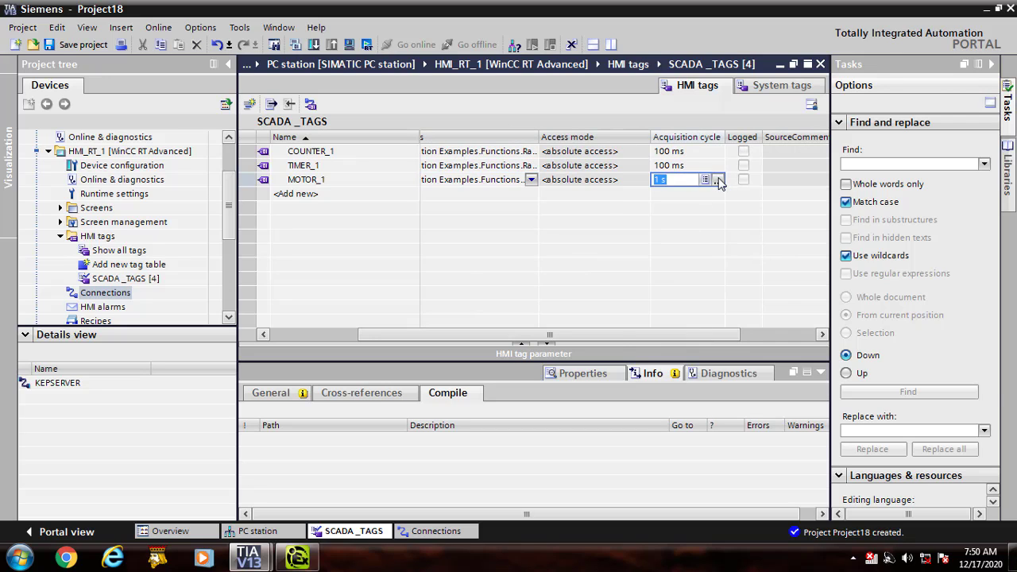
{"action": "left_click", "coordinate": [717, 179]}
{"action": "left_click", "coordinate": [826, 256]}
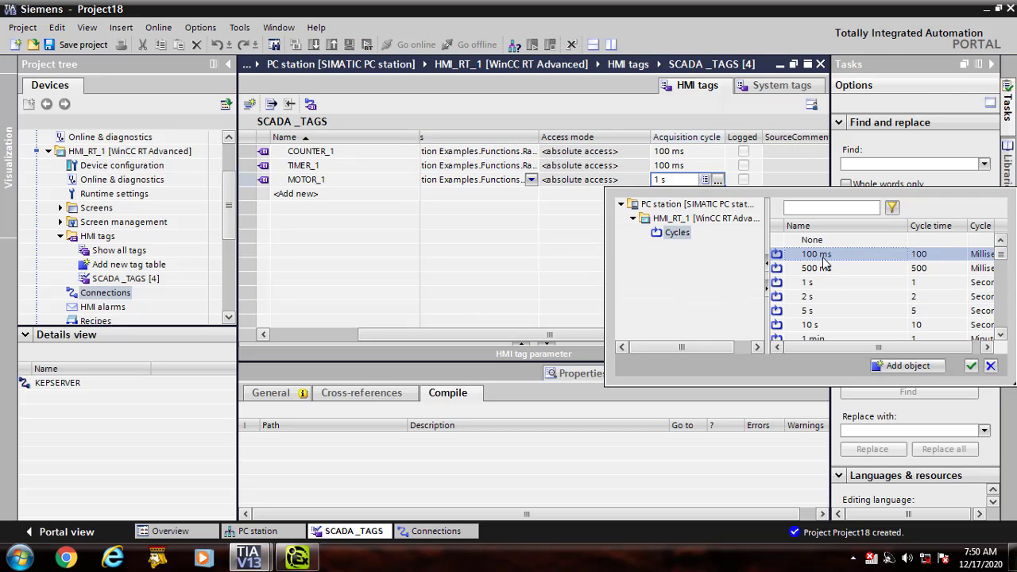
{"action": "left_click", "coordinate": [970, 366]}
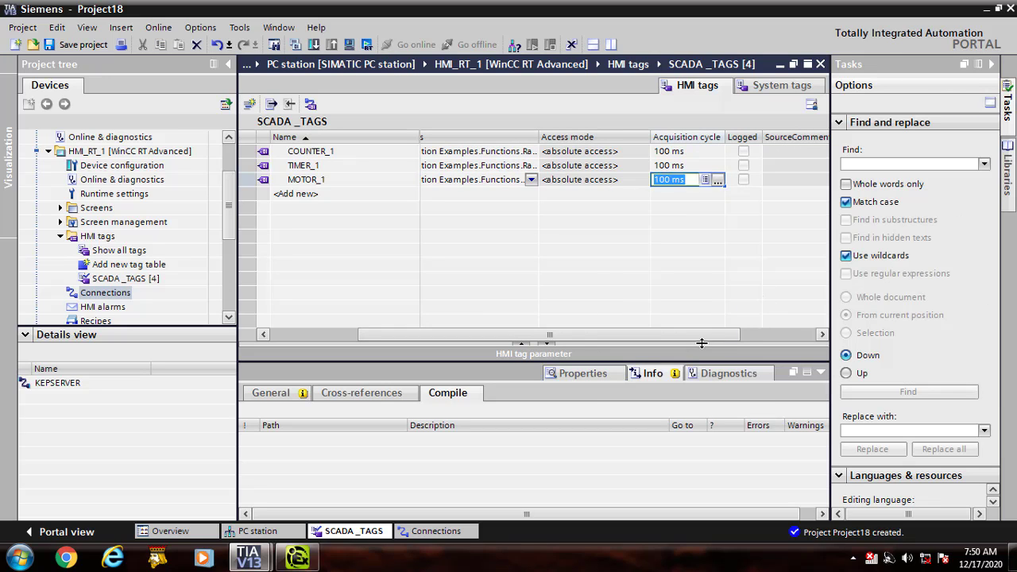
{"action": "left_click", "coordinate": [971, 366]}
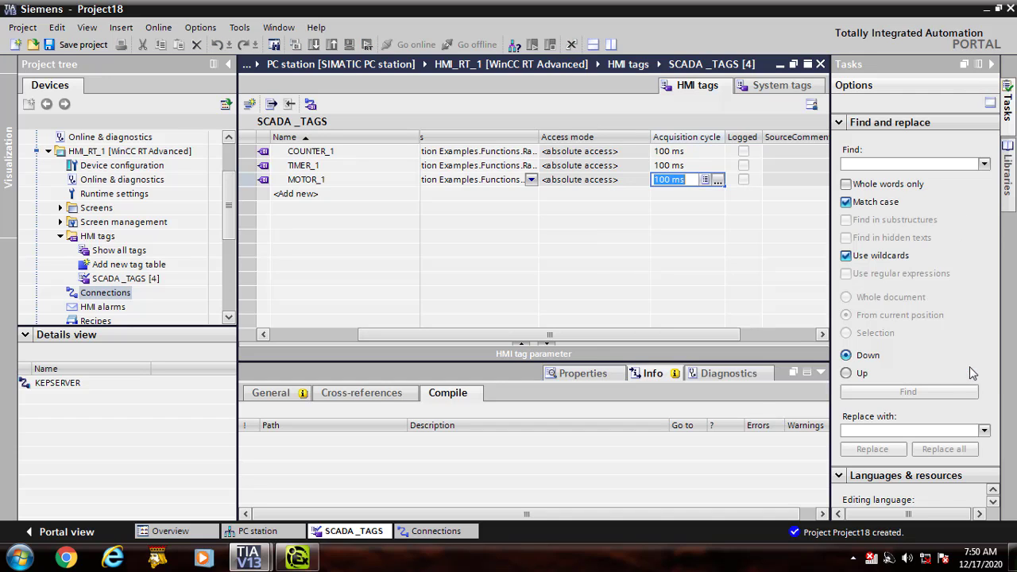
{"action": "left_click_drag", "start_coordinate": [698, 334], "coordinate": [608, 335]}
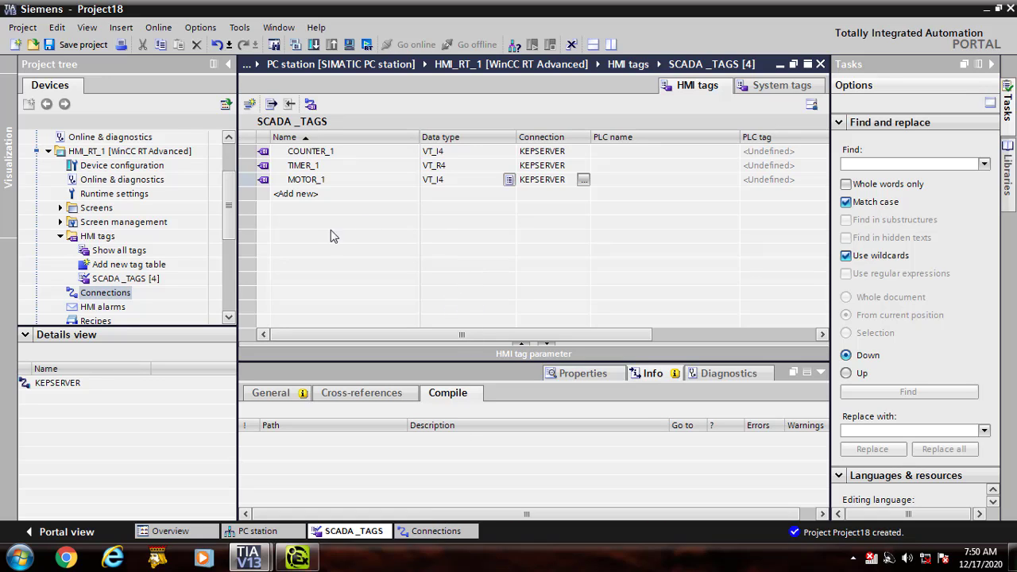
- Add a new screen to the HMI_RT_1 WinCC RT Advanced station in the project
{"action": "mouse_move", "coordinate": [233, 201]}
{"action": "left_mouse_down"}
{"action": "mouse_move", "coordinate": [241, 185]}
{"action": "mouse_move", "coordinate": [236, 211]}
{"action": "left_mouse_up"}
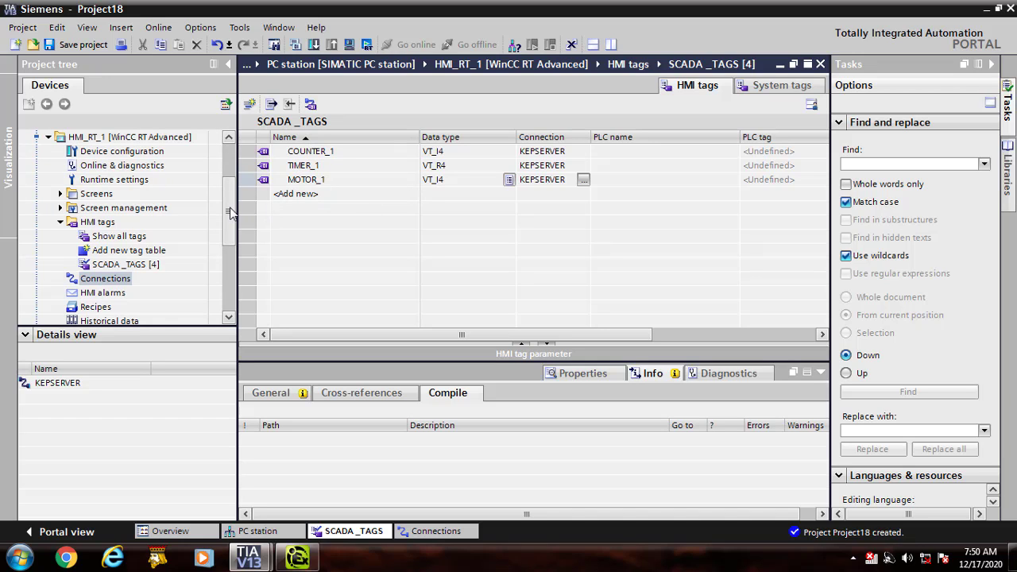
{"action": "left_click_drag", "start_coordinate": [229, 211], "coordinate": [230, 190]}
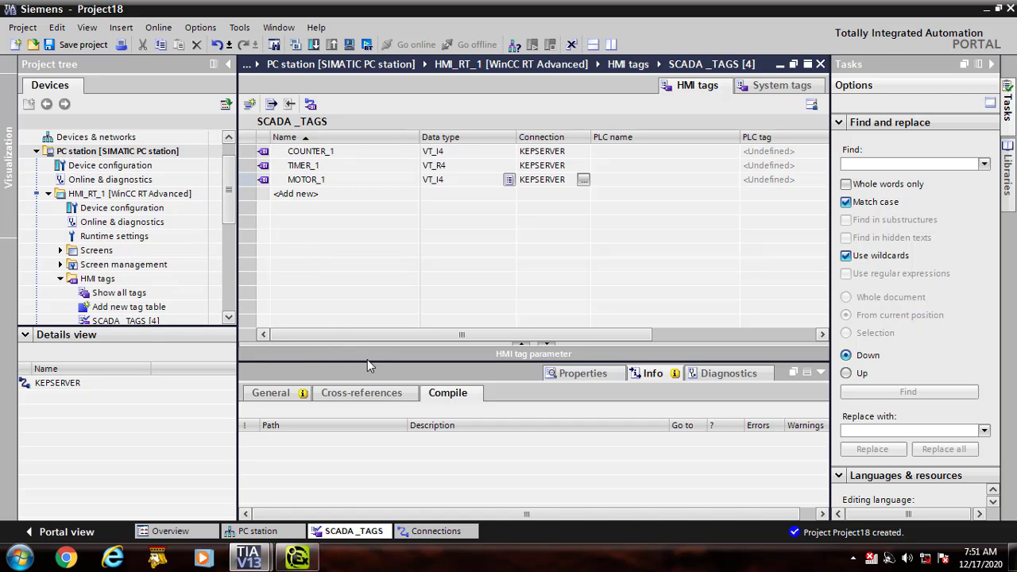
{"action": "left_click_drag", "start_coordinate": [231, 208], "coordinate": [232, 221]}
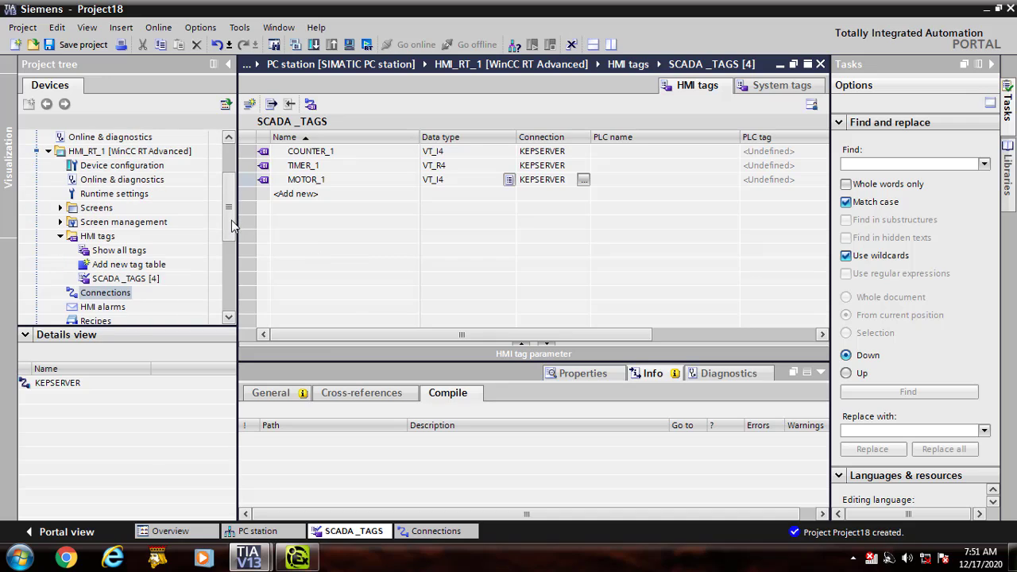
{"action": "left_click", "coordinate": [61, 209]}
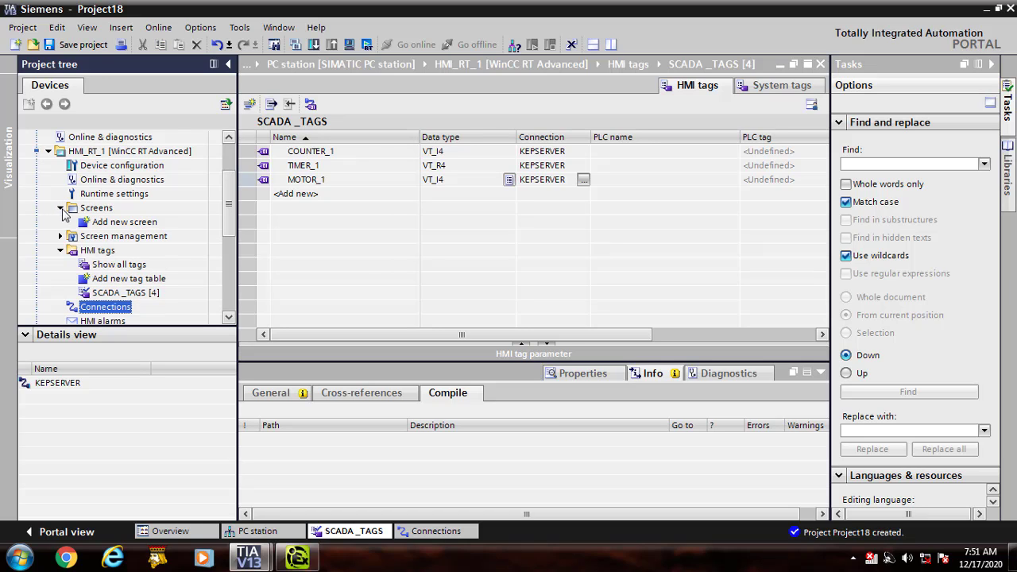
{"action": "double_click", "coordinate": [111, 221]}
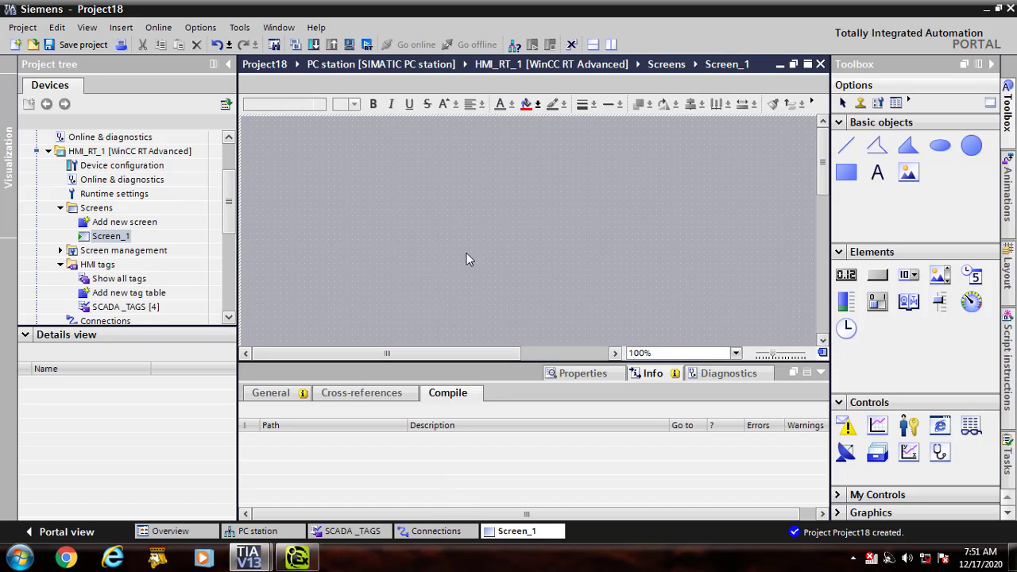
- Open the properties of the new screen and set its background color to cyan (0, 255, 255)
{"action": "right_click", "coordinate": [474, 199]}
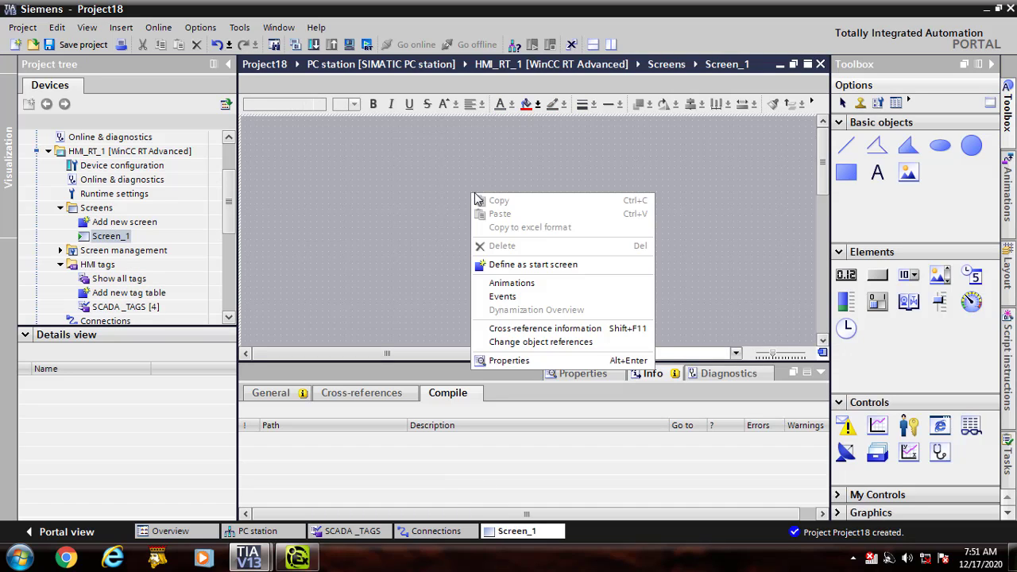
{"action": "left_click", "coordinate": [500, 360]}
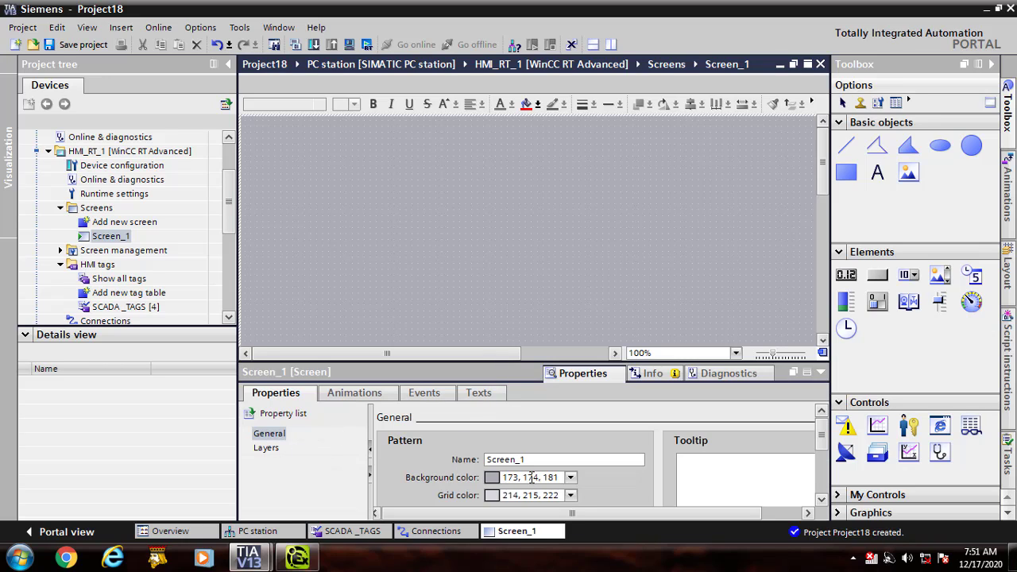
{"action": "left_click", "coordinate": [570, 477]}
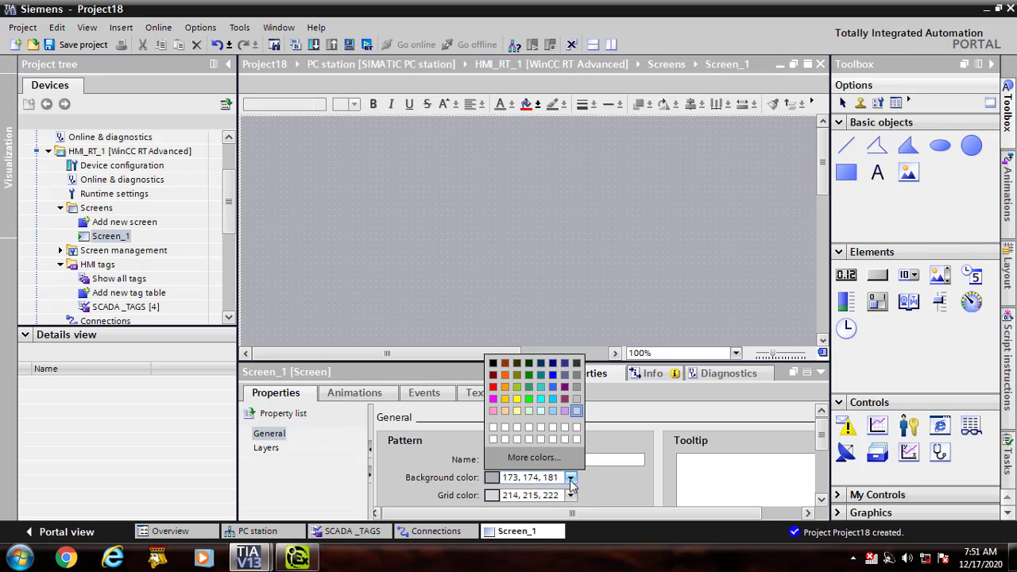
{"action": "left_click", "coordinate": [541, 397]}
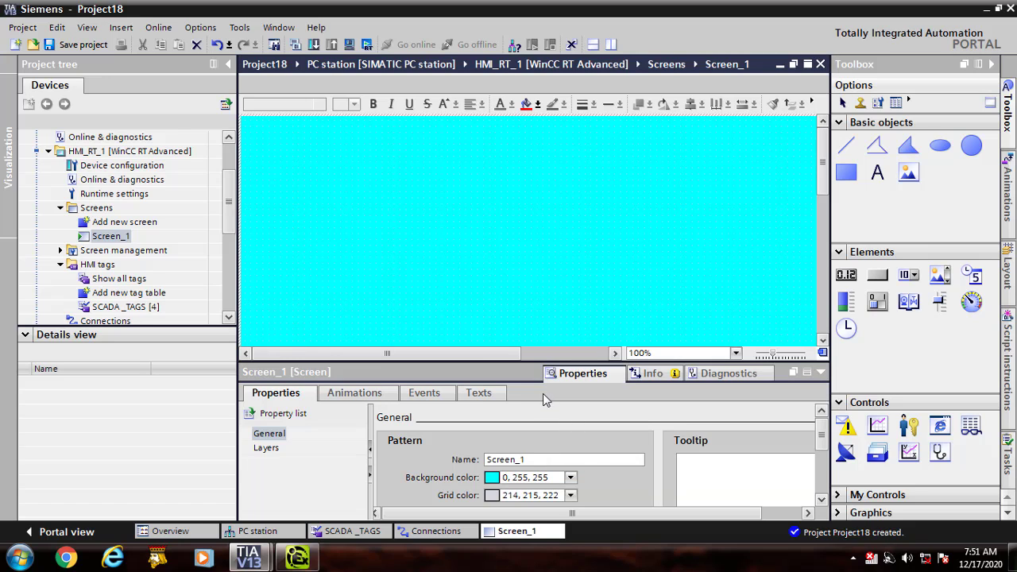
- Try red (255, 0, 0) and light blue (0, 204, 255) as the screen background and return it to cyan
{"action": "left_click", "coordinate": [570, 477]}
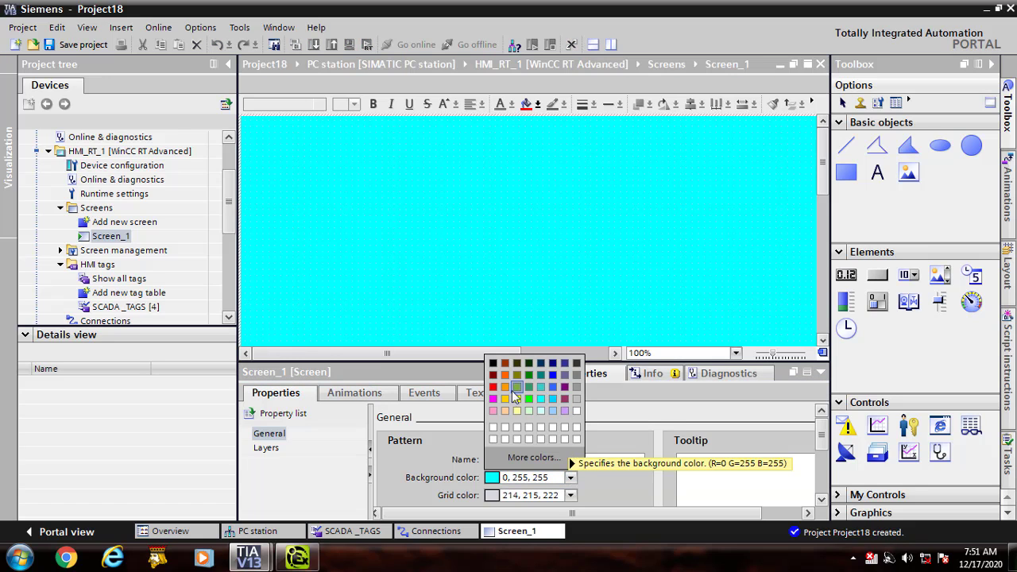
{"action": "left_click", "coordinate": [493, 393]}
{"action": "left_click", "coordinate": [571, 477]}
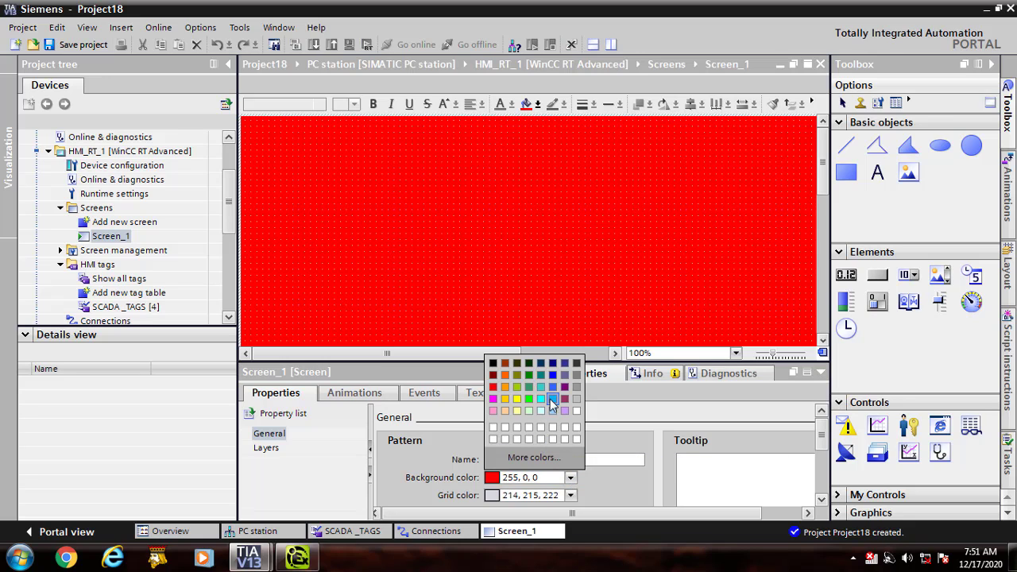
{"action": "left_click", "coordinate": [553, 404]}
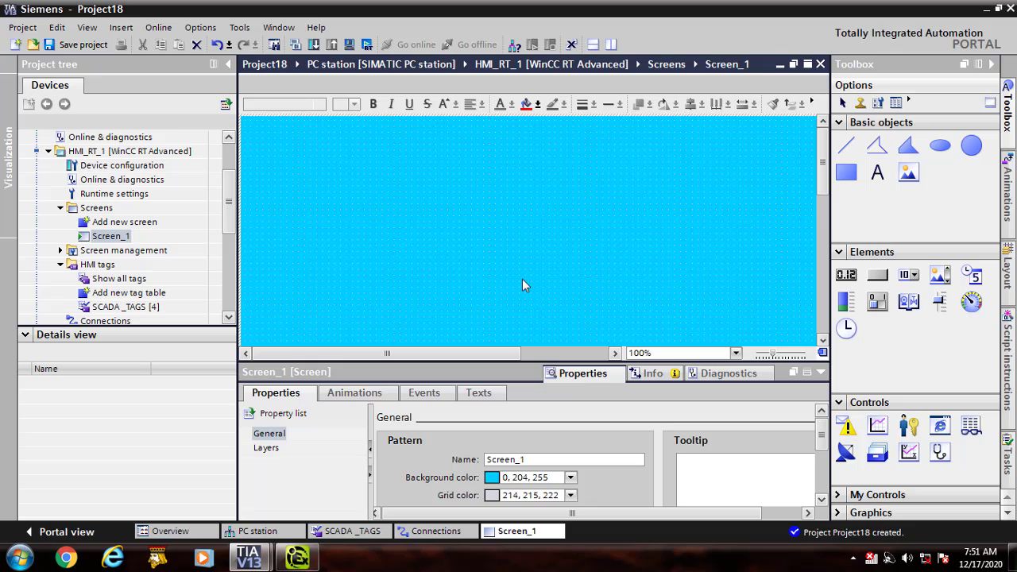
{"action": "left_click", "coordinate": [570, 477]}
{"action": "left_click", "coordinate": [539, 399]}
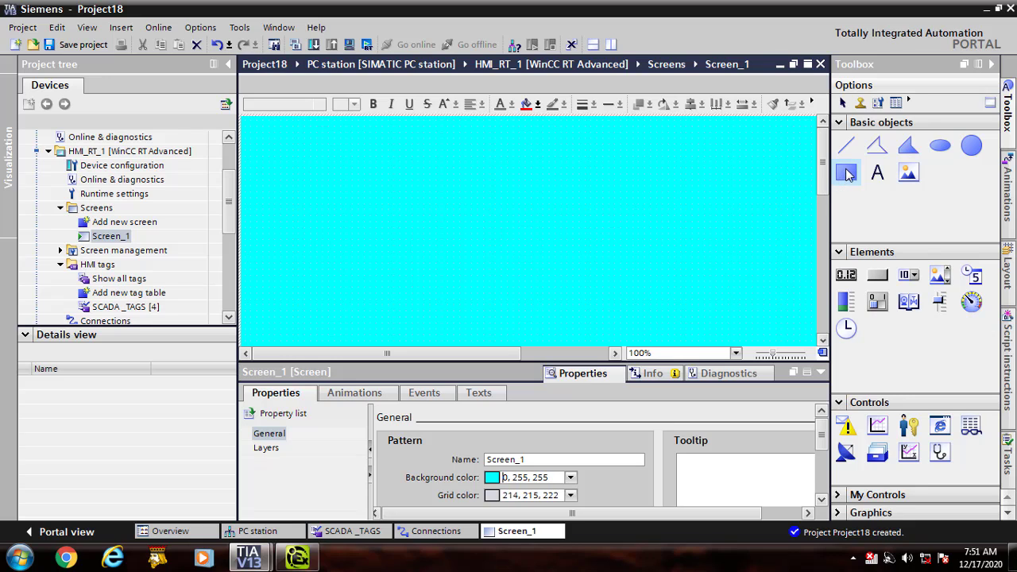
- Draw a rectangle near the upper edge of the screen and widen it toward the left into a title banner
{"action": "left_click_drag", "start_coordinate": [846, 173], "coordinate": [661, 160]}
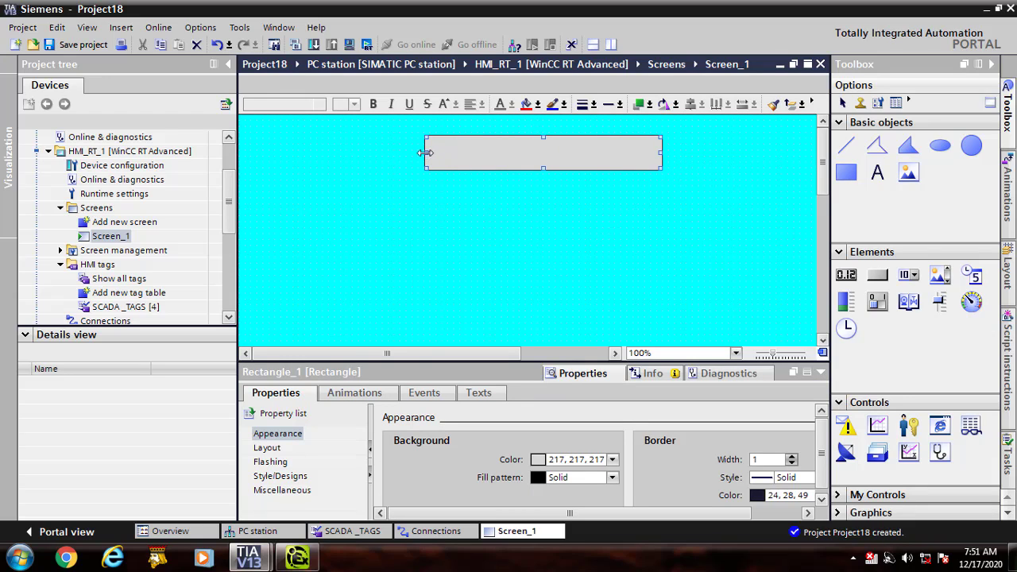
{"action": "left_click_drag", "start_coordinate": [423, 158], "coordinate": [348, 159]}
{"action": "left_click", "coordinate": [569, 265]}
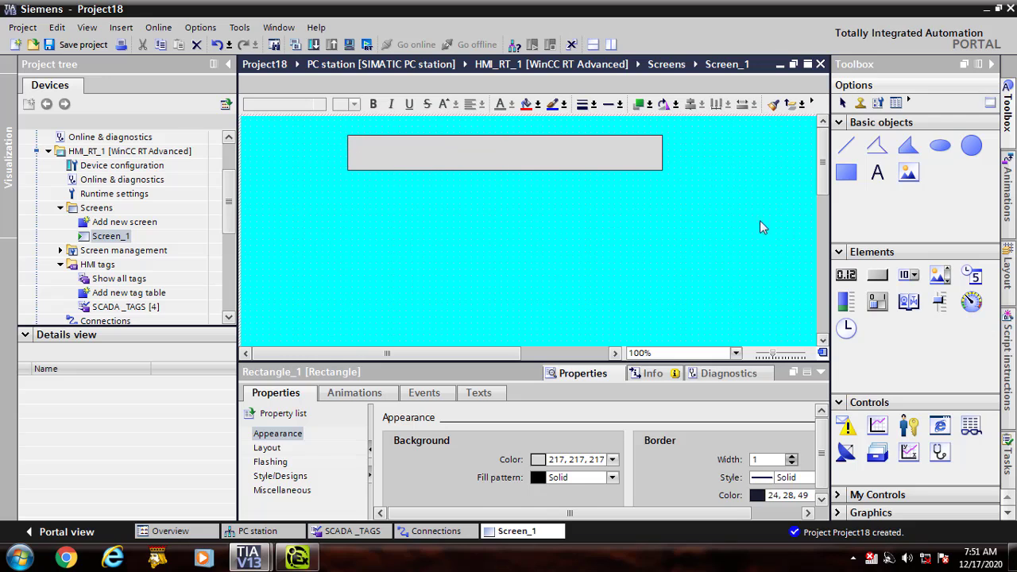
- Place a text field on the banner rectangle with the text PLC SCADA HMI CLASS
{"action": "left_click", "coordinate": [879, 174]}
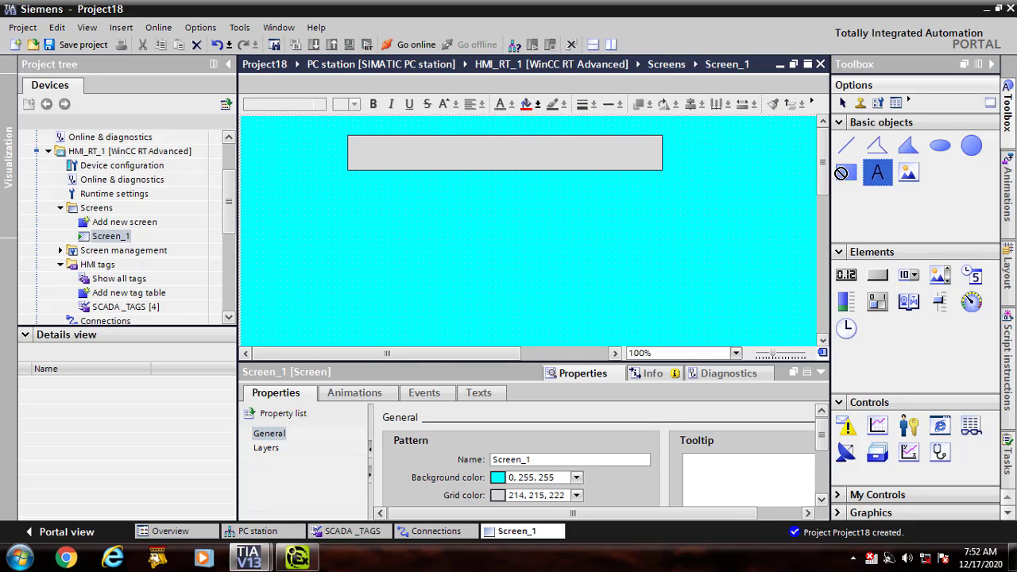
{"action": "left_click", "coordinate": [514, 155]}
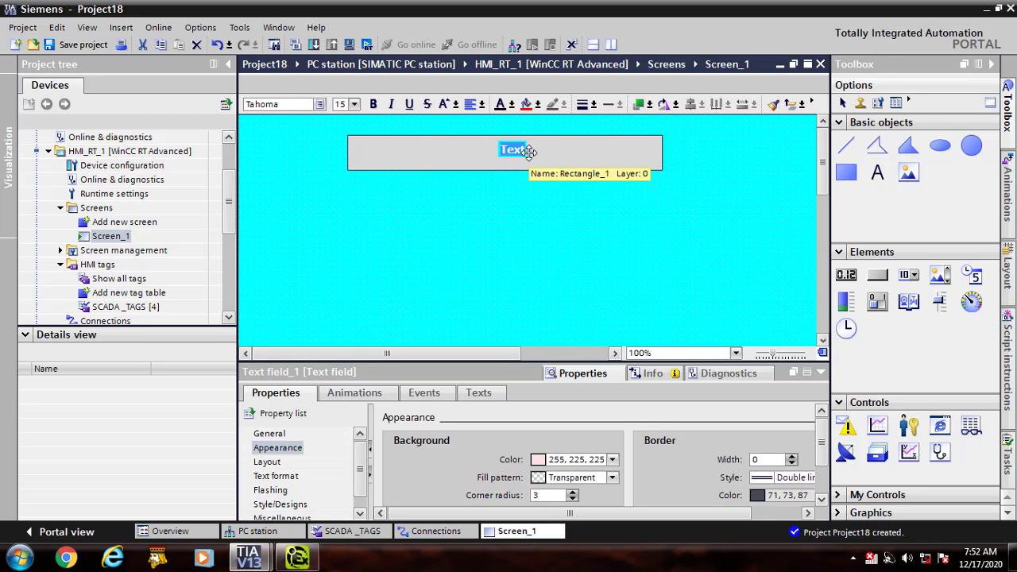
{"action": "type", "text": "PL"}
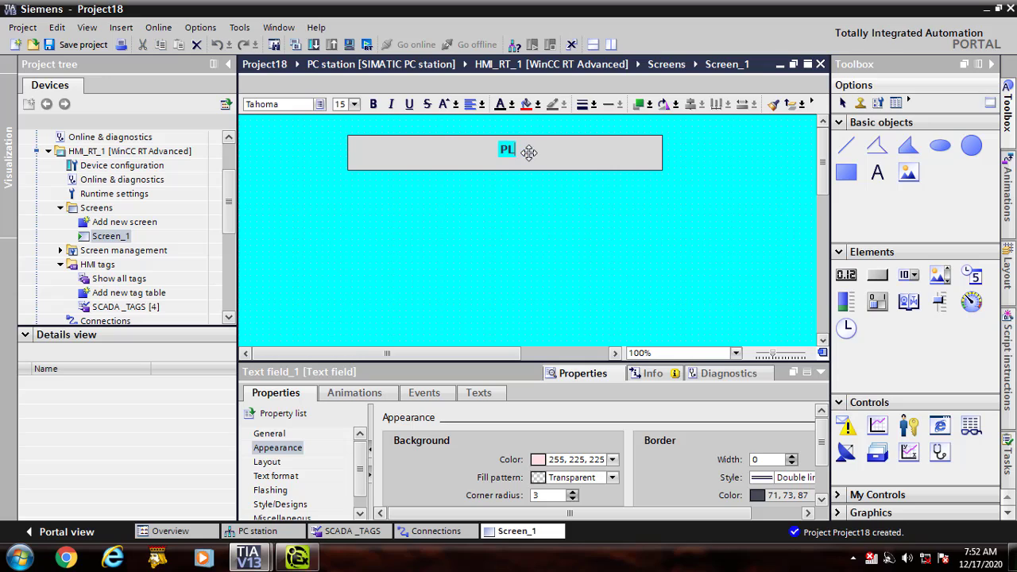
{"action": "type", "text": "C SCADA"}
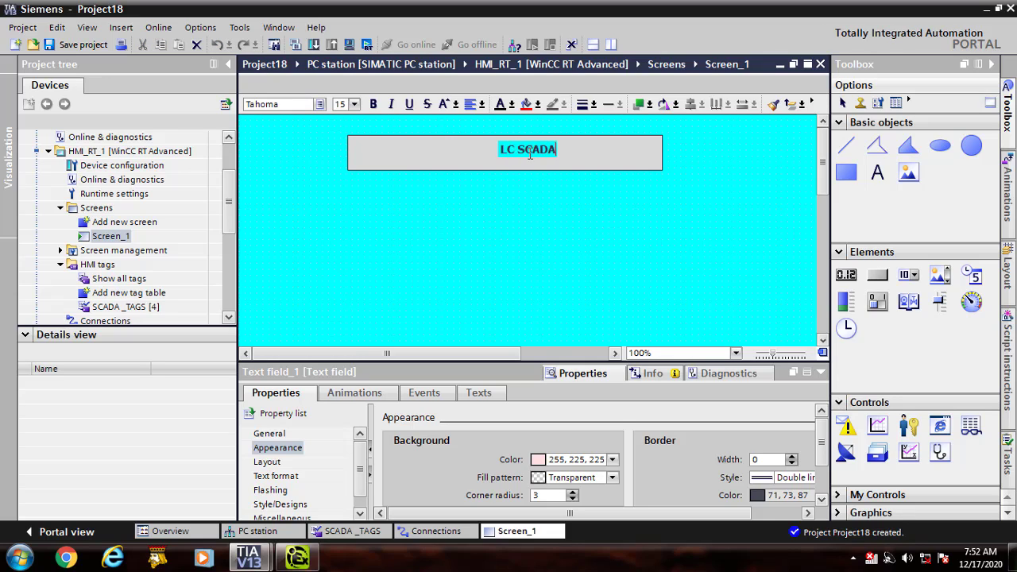
{"action": "type", "text": " H"}
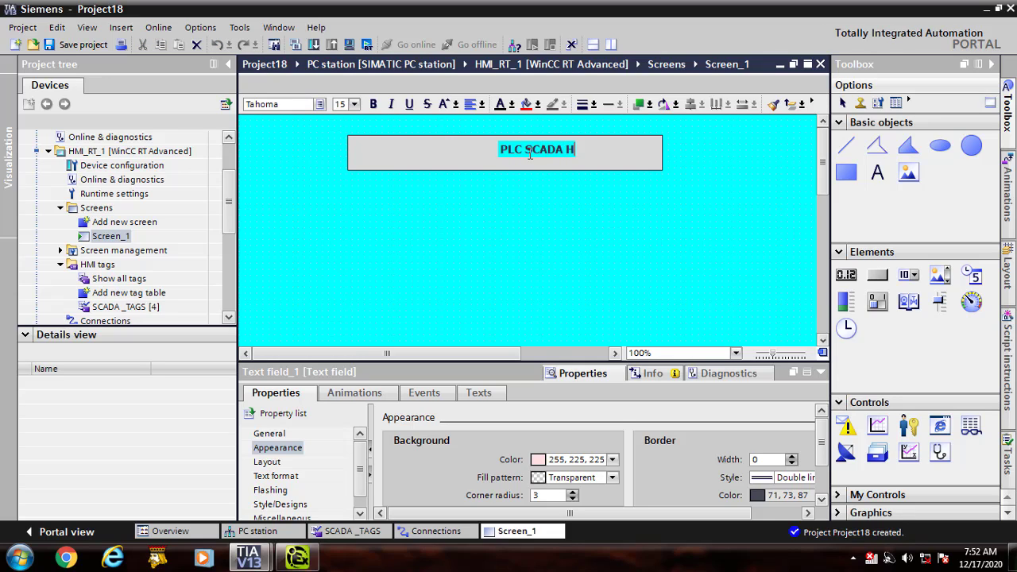
{"action": "type", "text": "MI CL"}
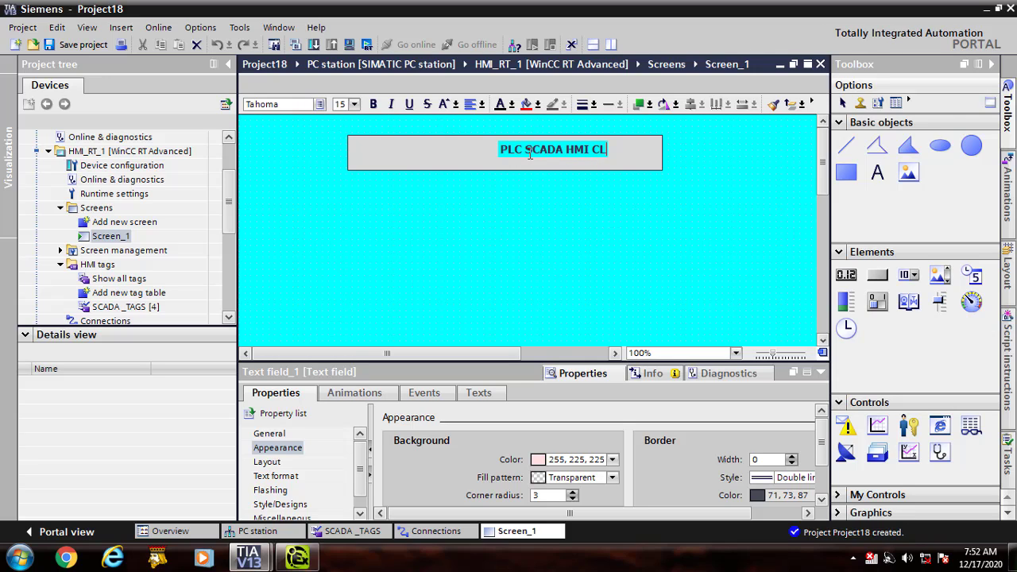
{"action": "type", "text": "ASS"}
- Move the PLC SCADA HMI CLASS text to roughly the middle of the banner rectangle and leave it selected
{"action": "left_click", "coordinate": [556, 177]}
{"action": "left_click_drag", "start_coordinate": [576, 149], "coordinate": [514, 160]}
{"action": "left_click", "coordinate": [515, 173]}
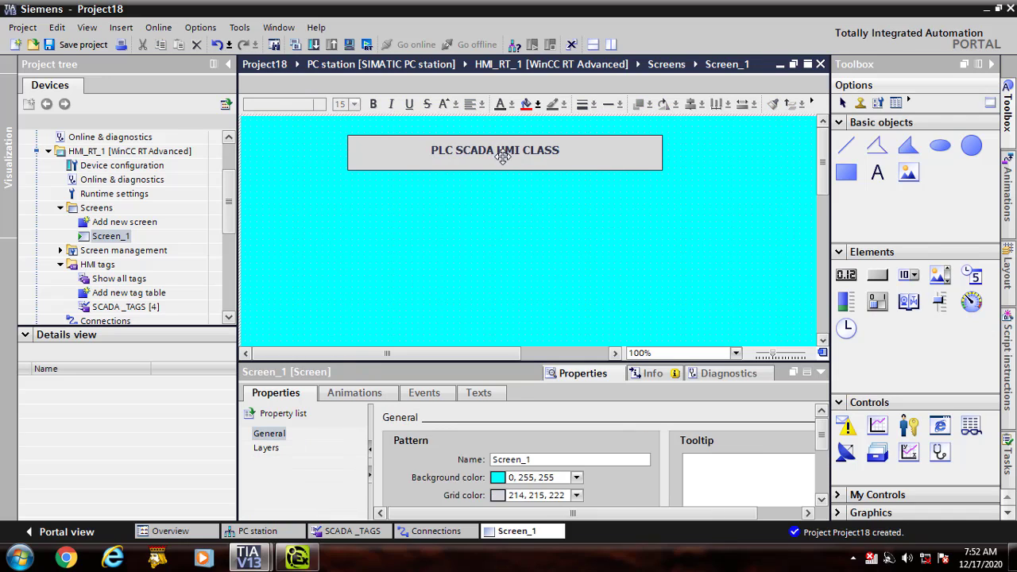
{"action": "left_click", "coordinate": [505, 151]}
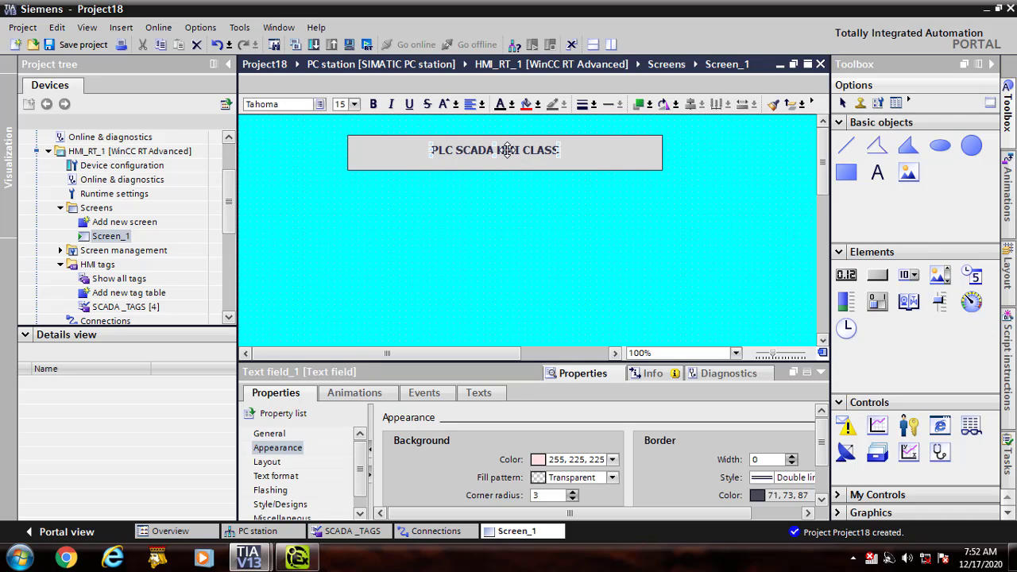
- Set the font size of the PLC SCADA HMI CLASS banner text to 19
{"action": "left_click", "coordinate": [354, 104]}
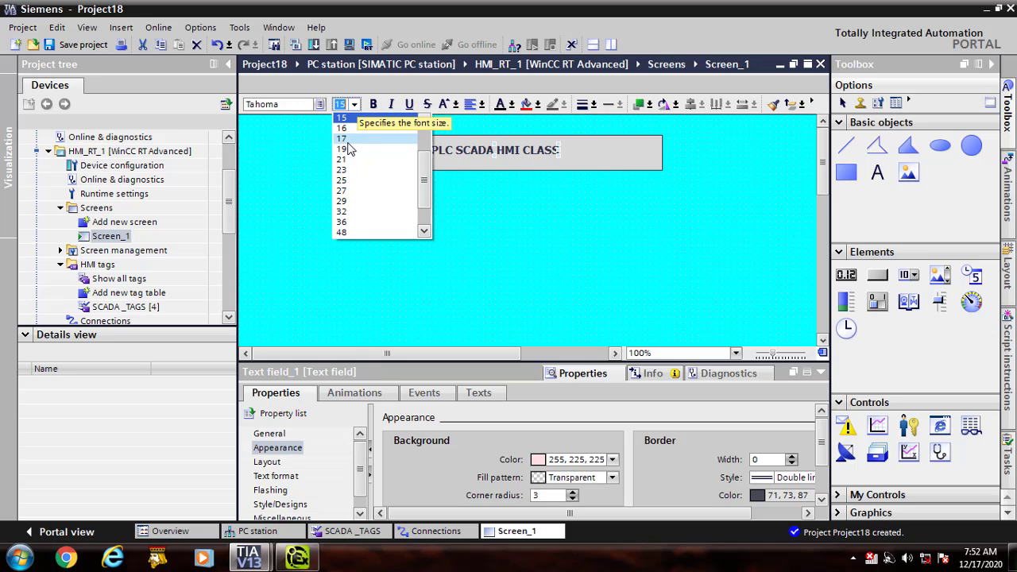
{"action": "left_click", "coordinate": [348, 149]}
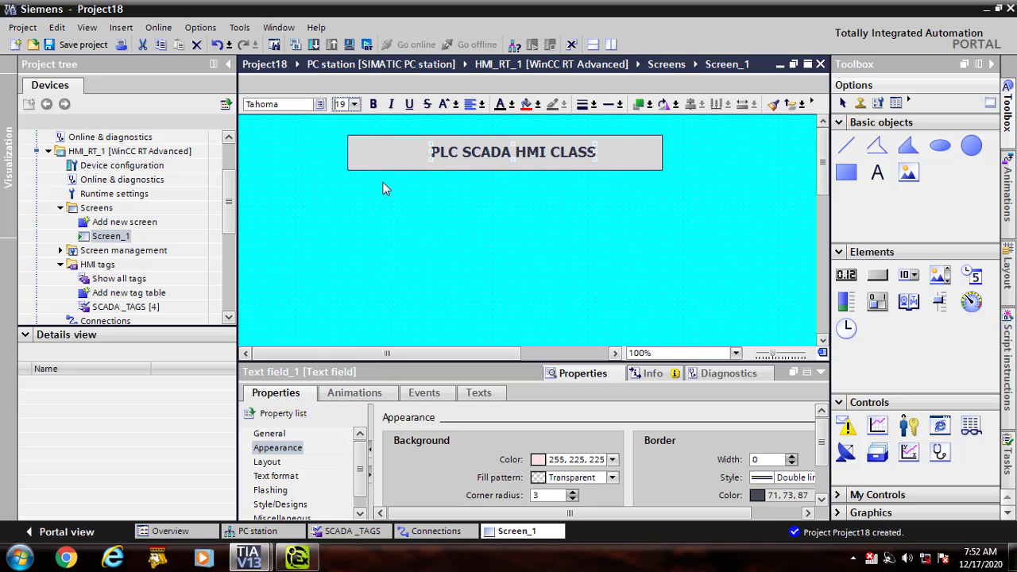
{"action": "left_click", "coordinate": [476, 176]}
{"action": "left_click", "coordinate": [479, 164]}
{"action": "left_click", "coordinate": [554, 224]}
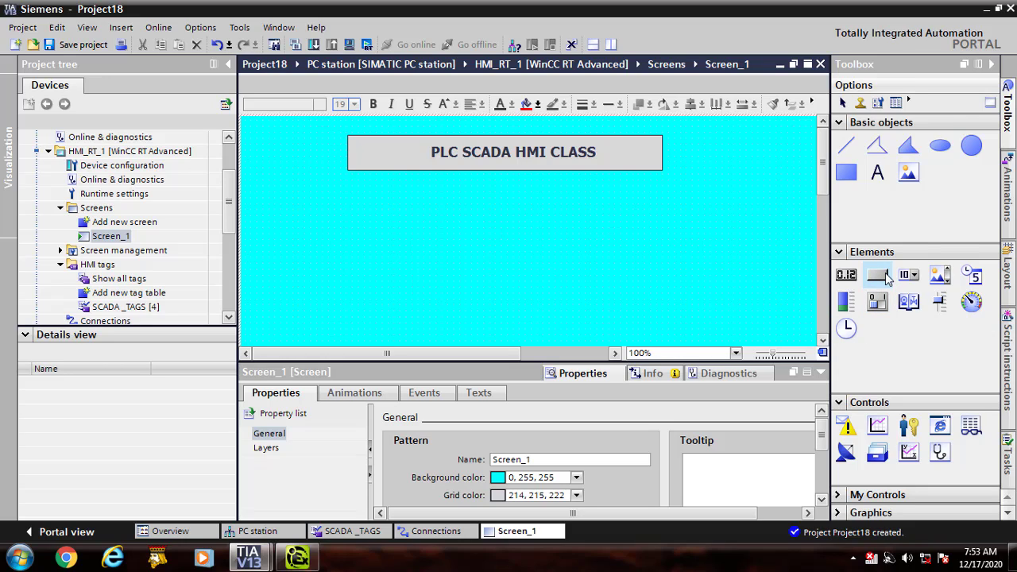
- Place a button labelled EXIT on the screen below the title banner's right end
{"action": "left_click_drag", "start_coordinate": [886, 275], "coordinate": [653, 315]}
{"action": "type", "text": "E"}
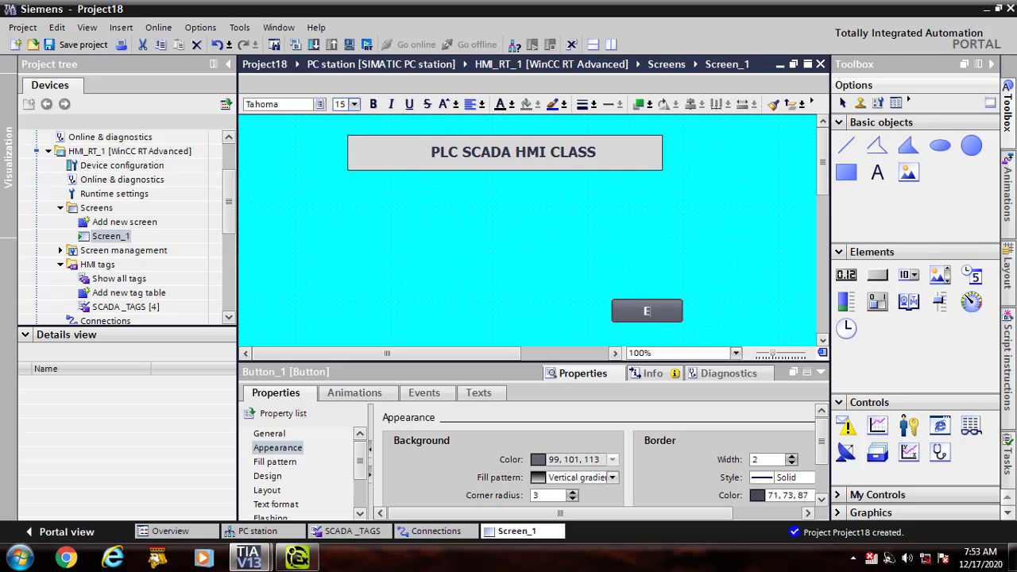
{"action": "type", "text": "XIT"}
{"action": "left_click", "coordinate": [709, 254]}
- Assign the StopRuntime system function from Other functions to the EXIT button's Click event
{"action": "left_click", "coordinate": [652, 310]}
{"action": "left_click", "coordinate": [421, 393]}
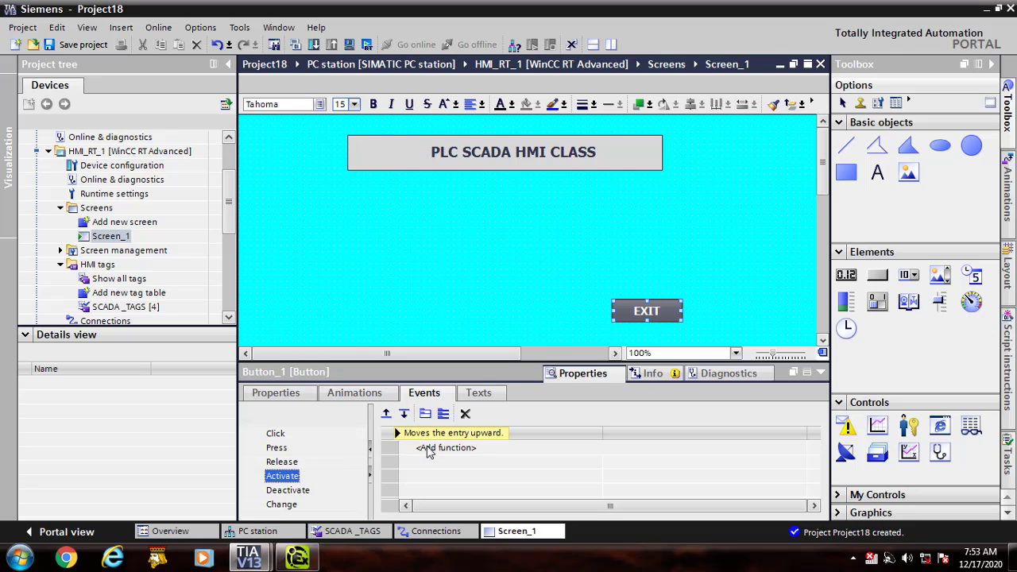
{"action": "left_click", "coordinate": [277, 436]}
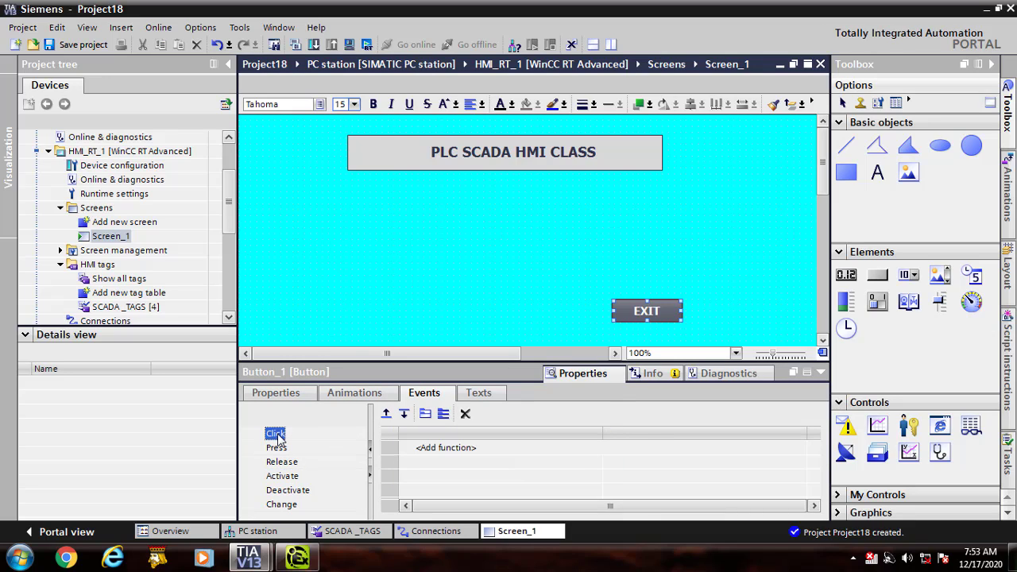
{"action": "left_click", "coordinate": [471, 450]}
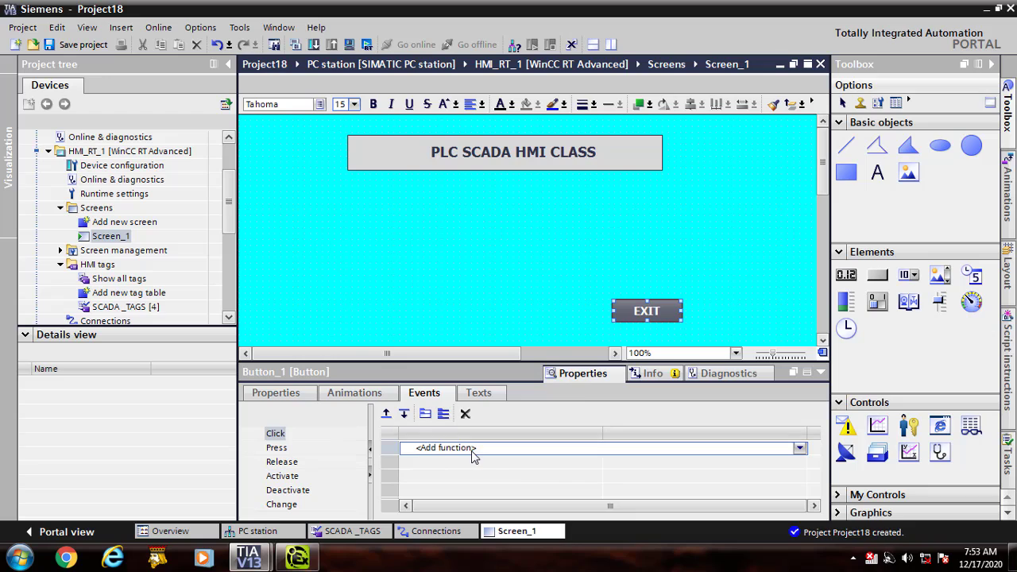
{"action": "left_click", "coordinate": [799, 448]}
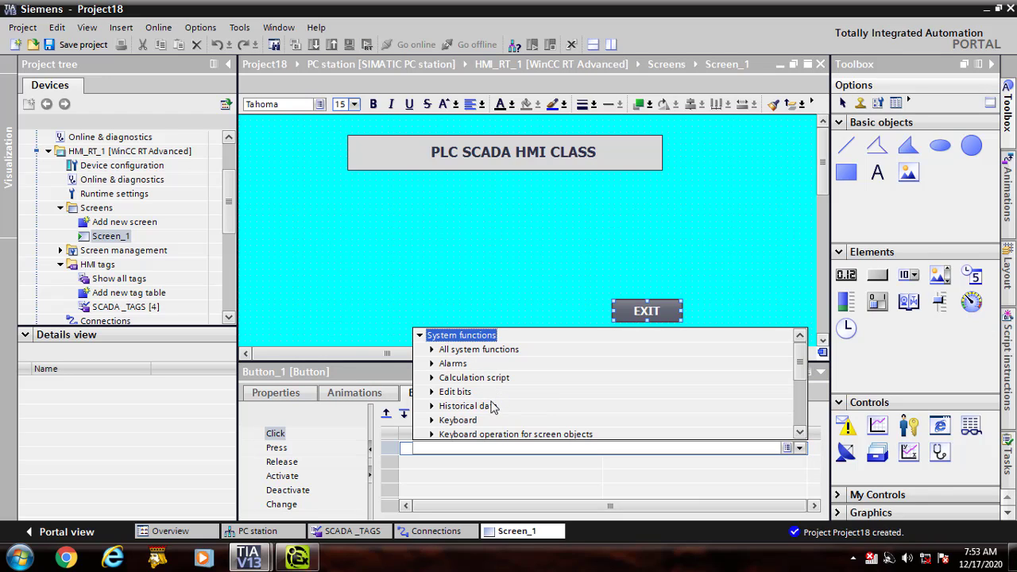
{"action": "scroll", "coordinate": [802, 389], "scroll_direction": "down", "scroll_amount": 3}
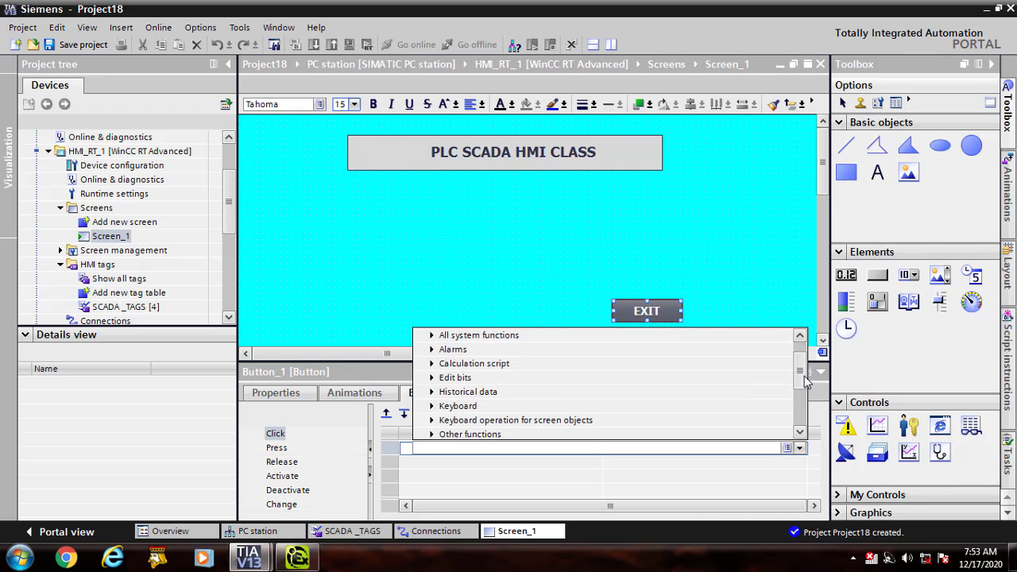
{"action": "left_click_drag", "start_coordinate": [803, 391], "coordinate": [803, 416]}
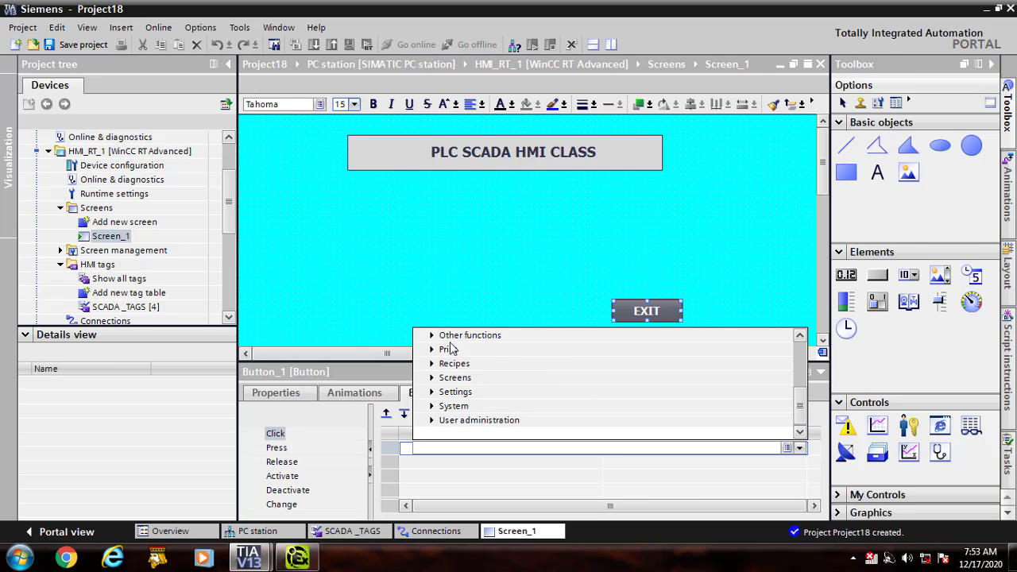
{"action": "left_click", "coordinate": [432, 335]}
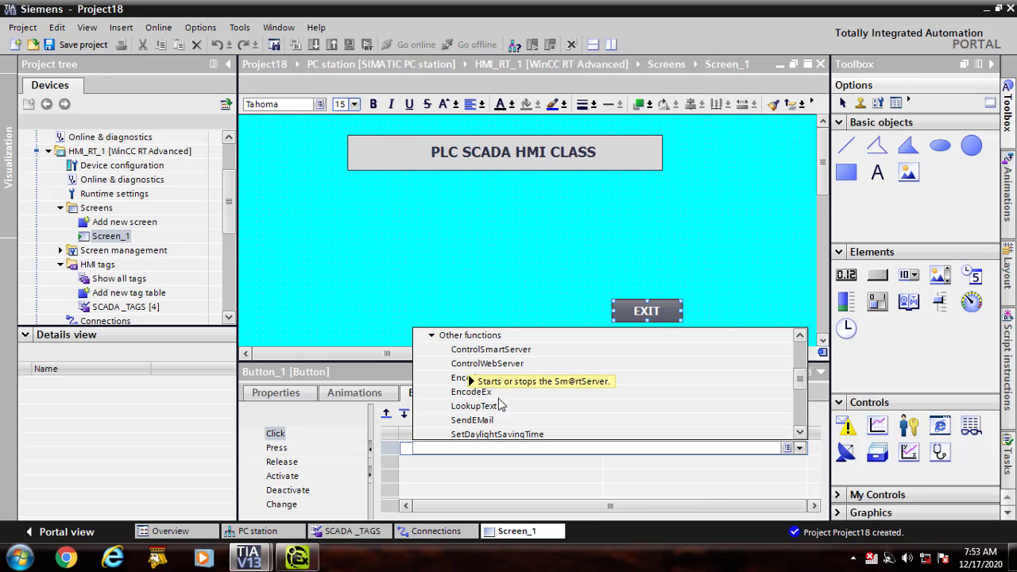
{"action": "left_click_drag", "start_coordinate": [802, 380], "coordinate": [803, 391]}
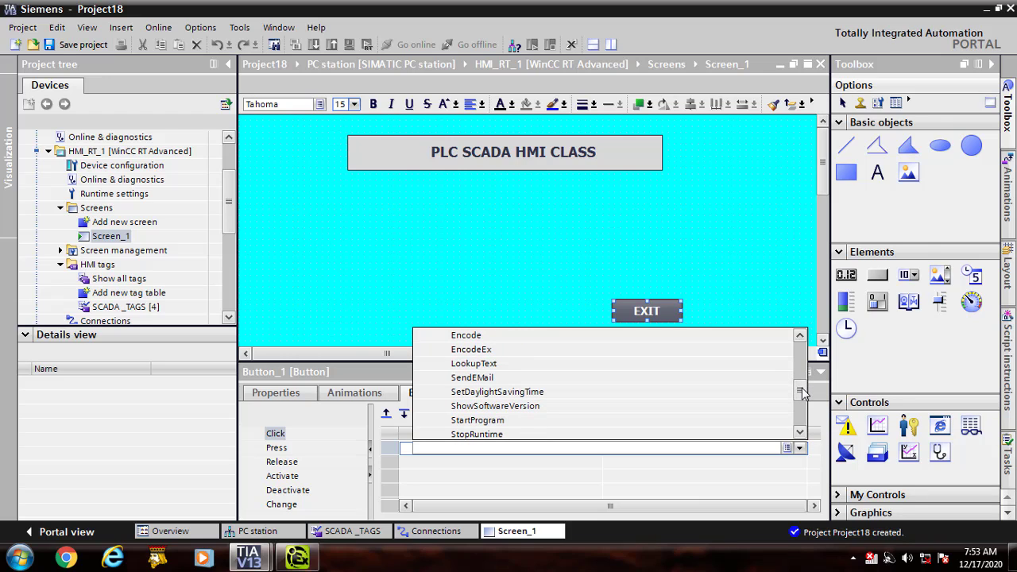
{"action": "left_click", "coordinate": [480, 434]}
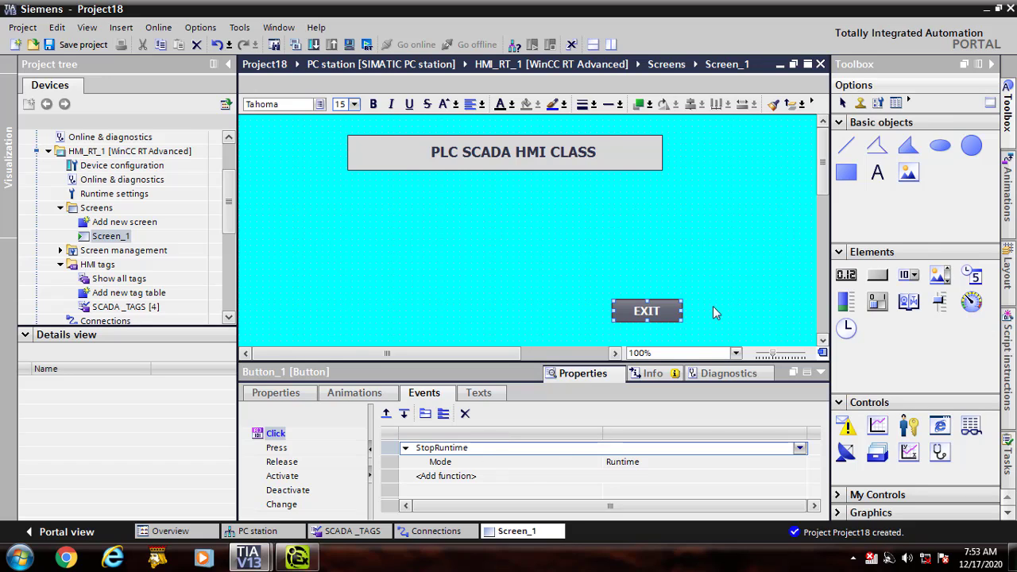
{"action": "left_click", "coordinate": [704, 265]}
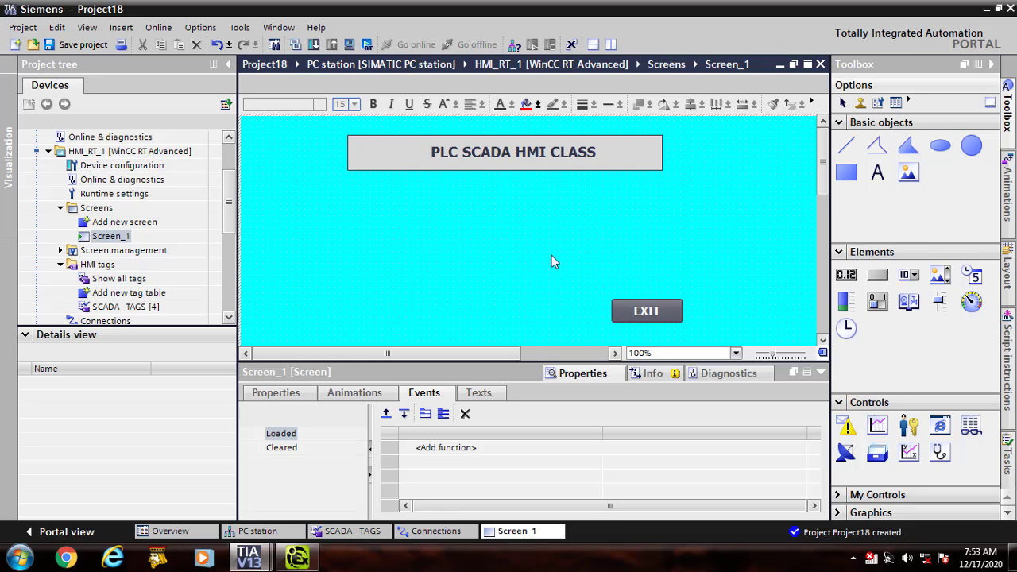
{"action": "scroll", "coordinate": [524, 191], "scroll_direction": "down", "scroll_amount": 2}
{"action": "scroll", "coordinate": [564, 210], "scroll_direction": "up", "scroll_amount": 1}
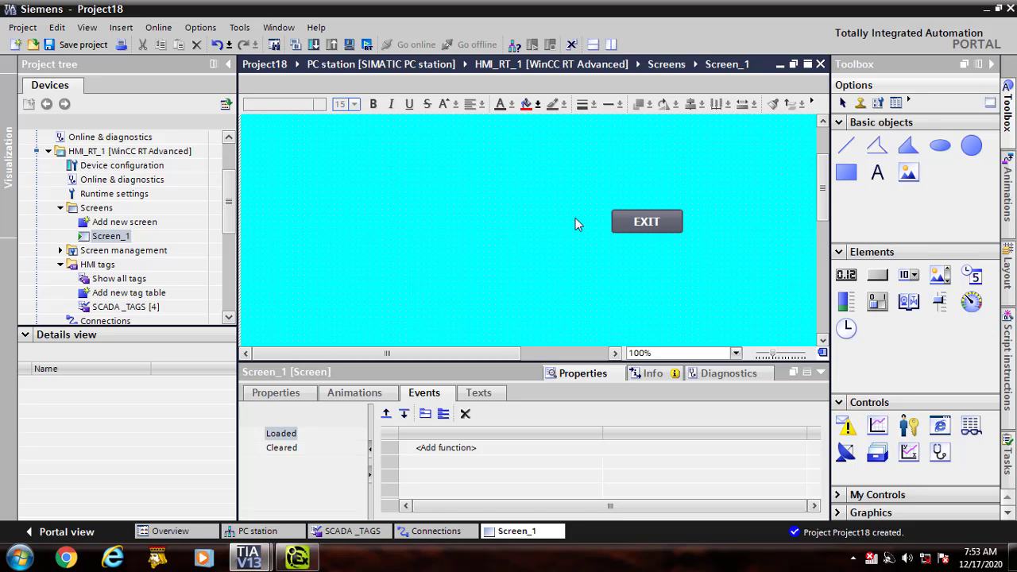
{"action": "scroll", "coordinate": [554, 228], "scroll_direction": "up", "scroll_amount": 1}
{"action": "scroll", "coordinate": [549, 233], "scroll_direction": "down", "scroll_amount": 1}
{"action": "scroll", "coordinate": [525, 238], "scroll_direction": "up", "scroll_amount": 1}
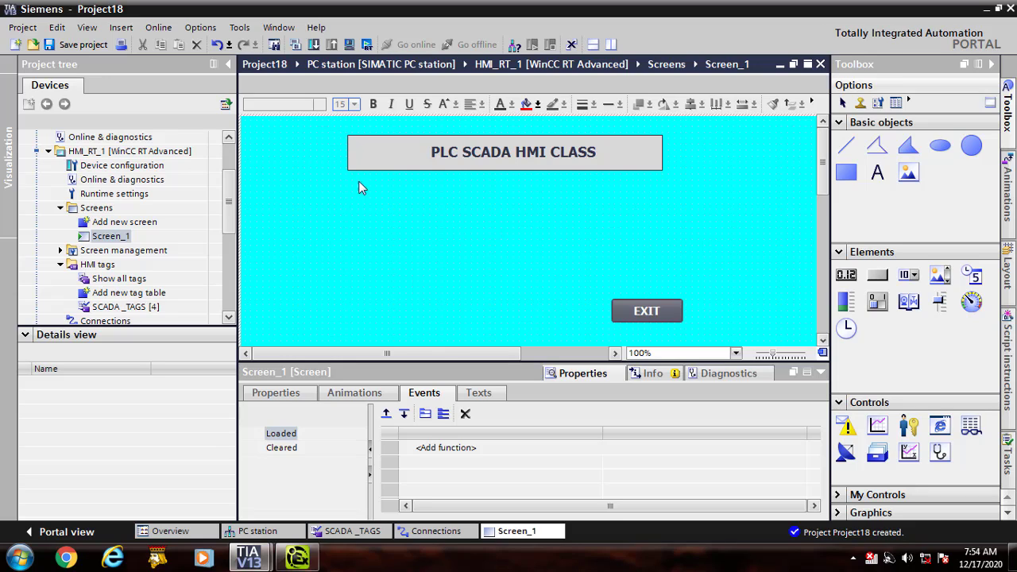
- Compile the HMI device and test the EXIT button in the simulated runtime
{"action": "left_click", "coordinate": [294, 44]}
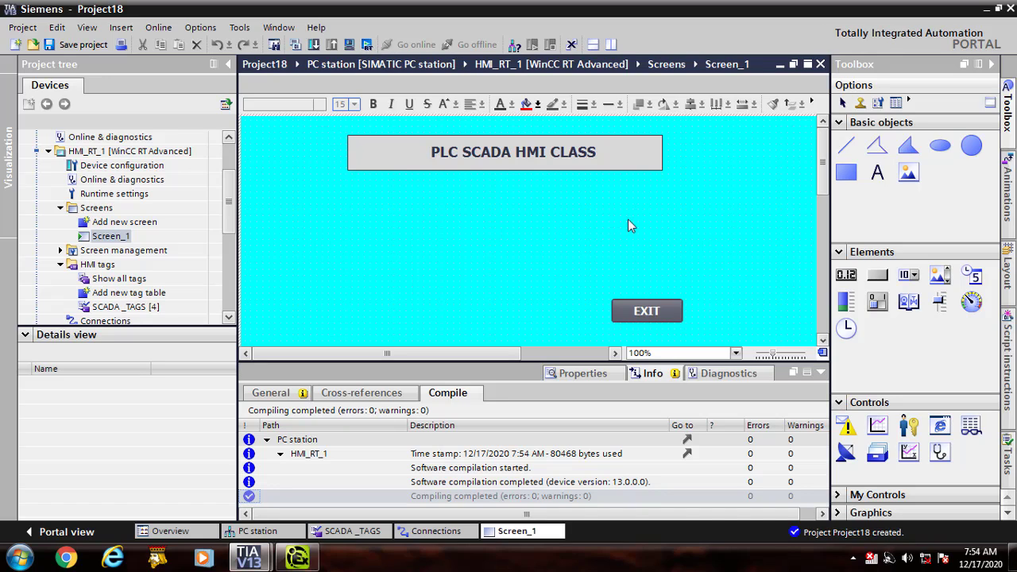
{"action": "left_click", "coordinate": [367, 44]}
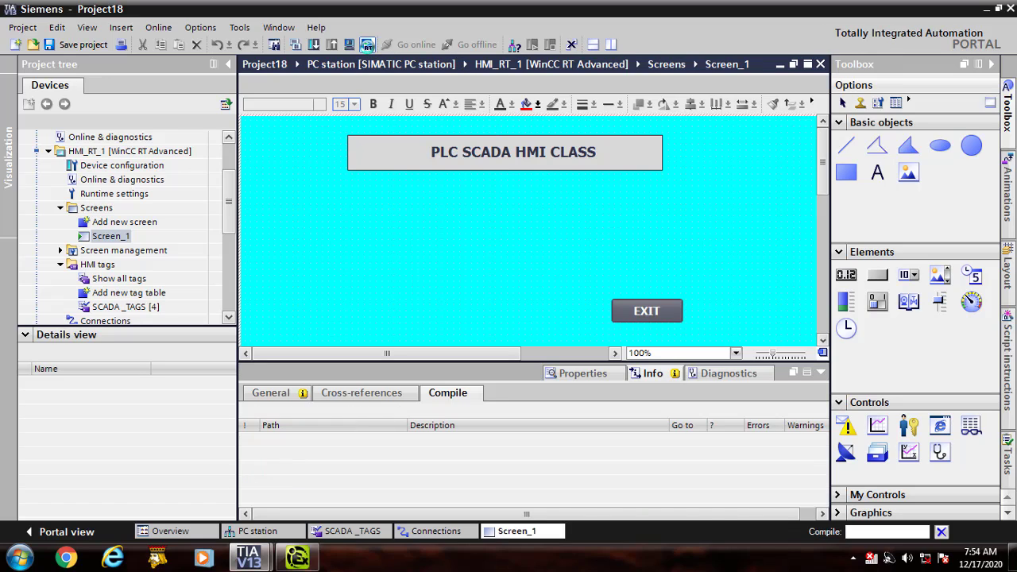
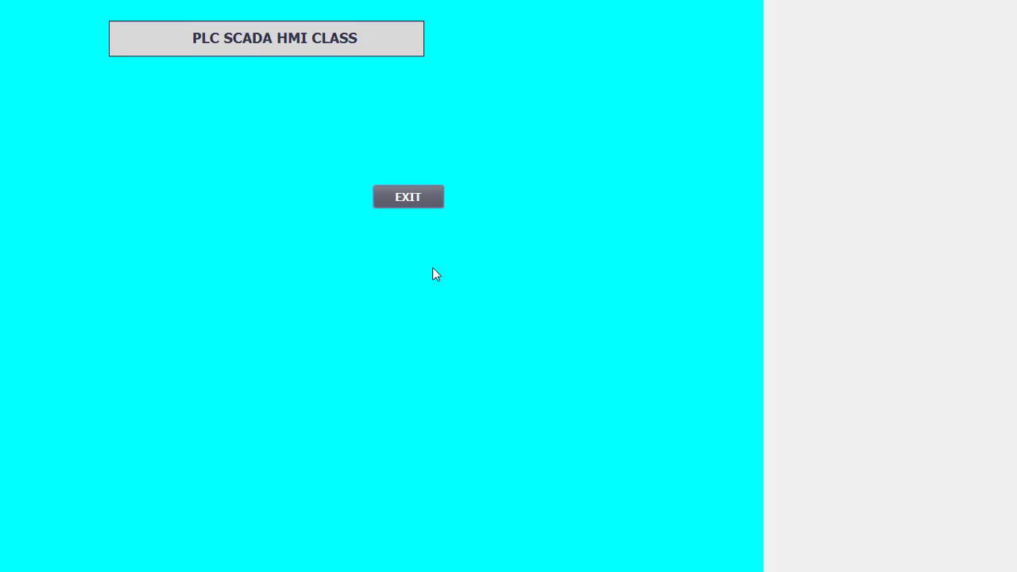
{"action": "left_click", "coordinate": [408, 197]}
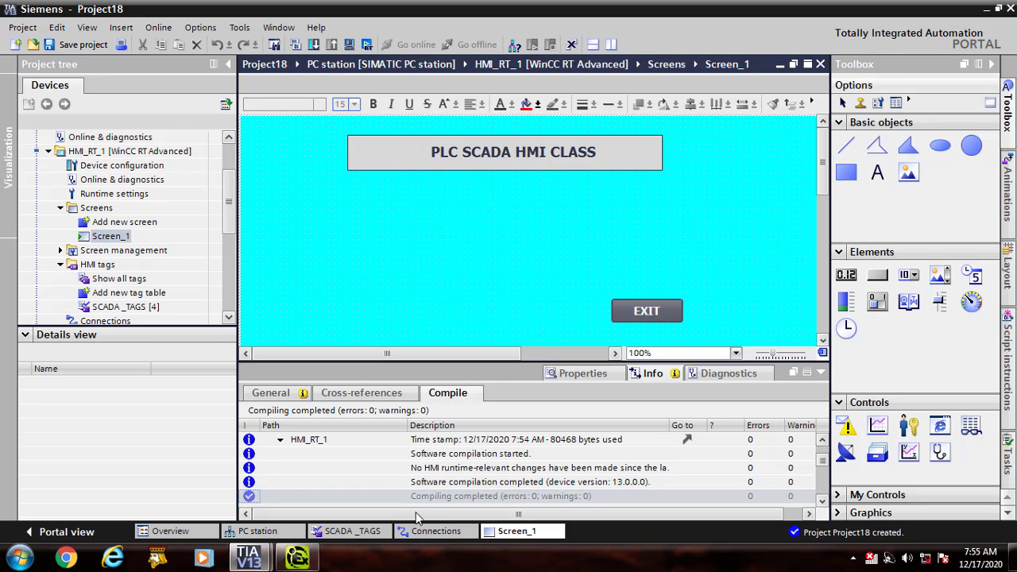
- Place an I/O field on Screen_1 below the left end of the title banner
{"action": "left_click", "coordinate": [355, 531]}
{"action": "left_click", "coordinate": [358, 532]}
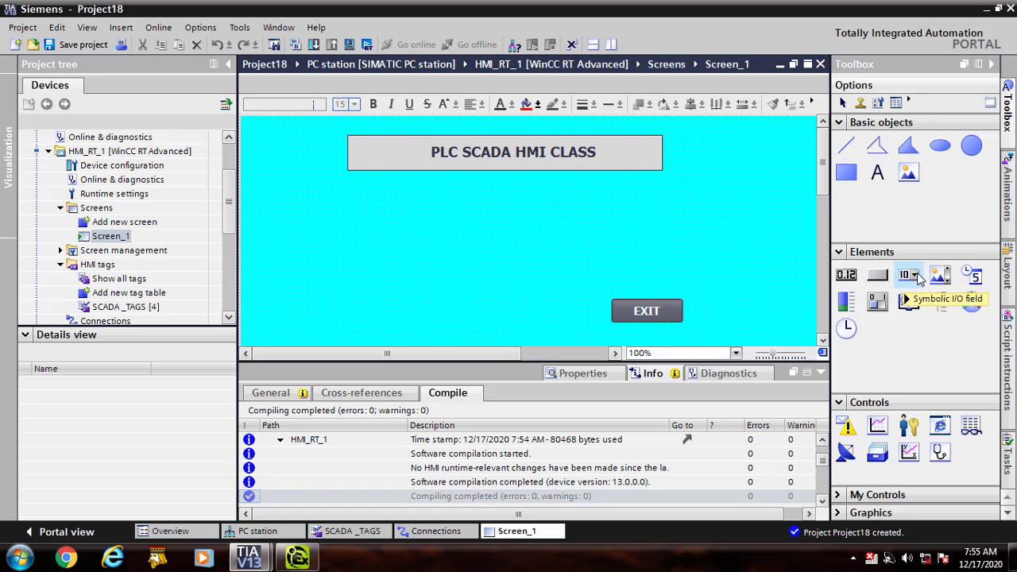
{"action": "left_click", "coordinate": [845, 274]}
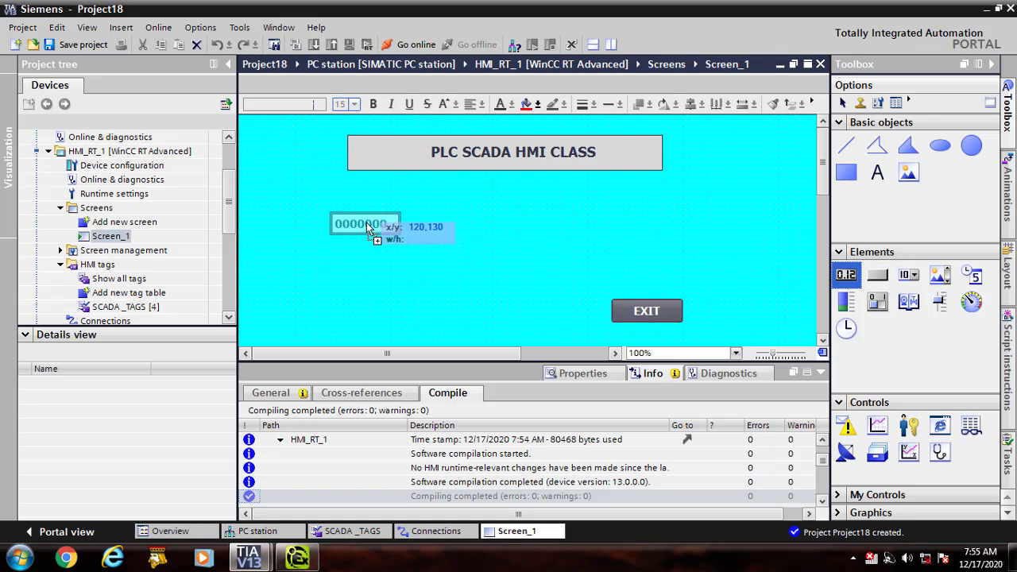
{"action": "left_click", "coordinate": [362, 231]}
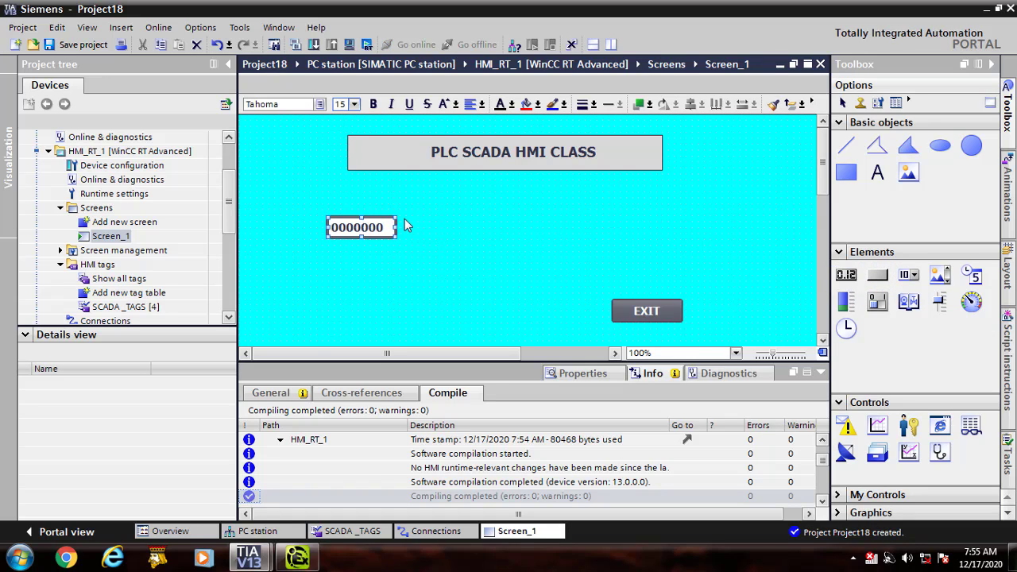
- Add a text field reading COUNTER_1, matching the tag name in SCADA_TAGS, and line it up above the I/O field
{"action": "left_click", "coordinate": [876, 172]}
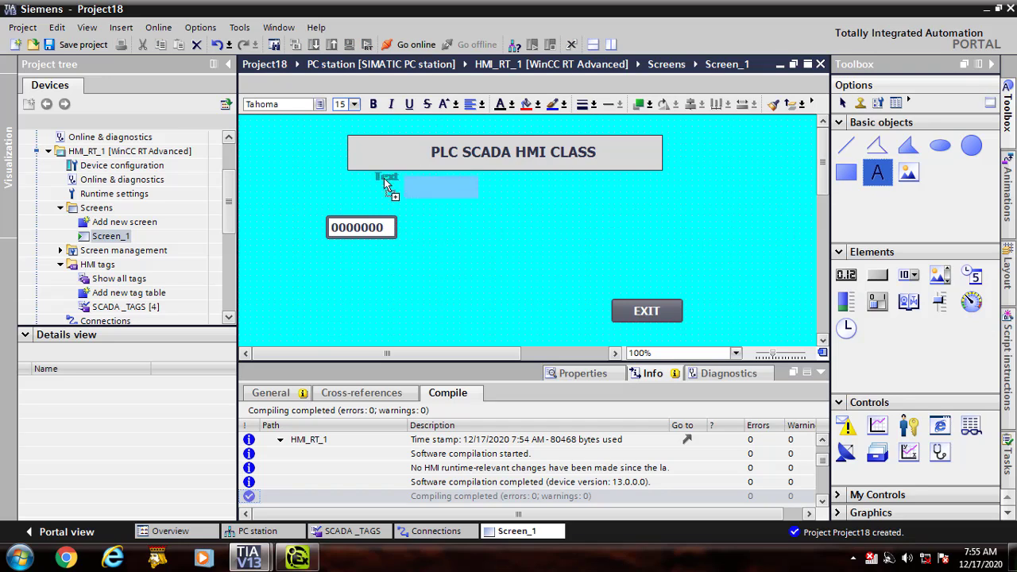
{"action": "left_click", "coordinate": [362, 196]}
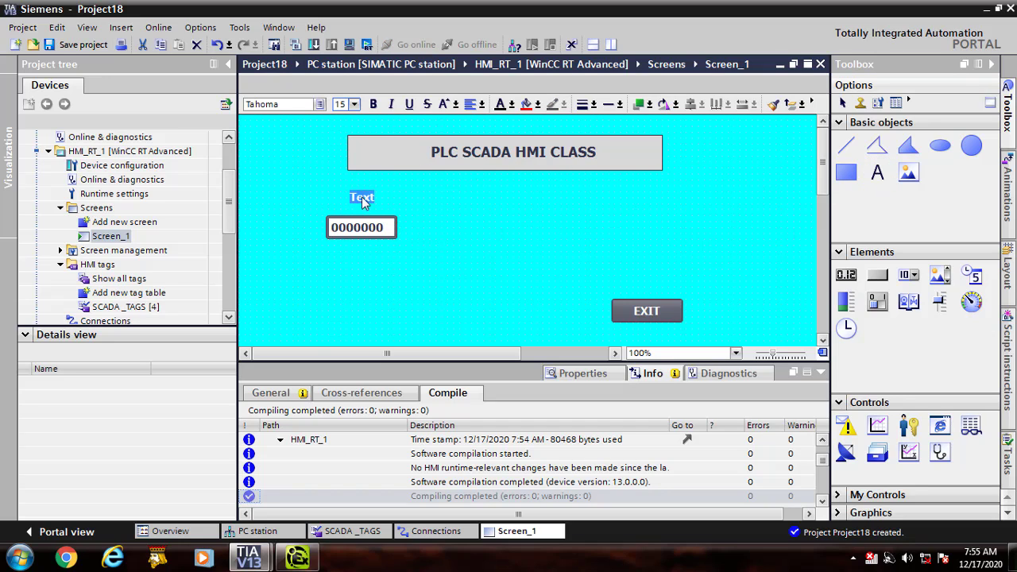
{"action": "left_click", "coordinate": [352, 531]}
{"action": "left_click", "coordinate": [322, 151]}
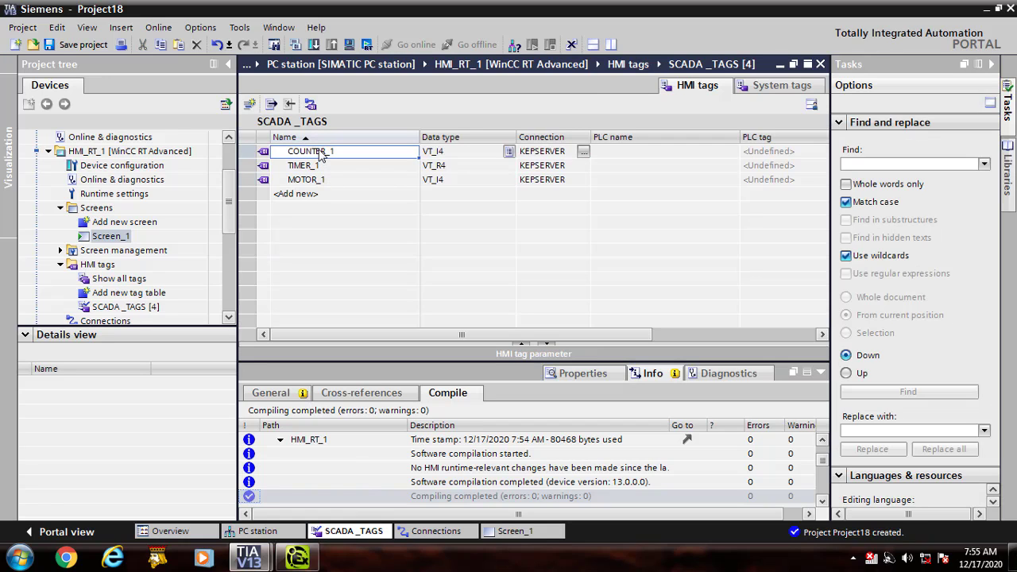
{"action": "left_click", "coordinate": [515, 531]}
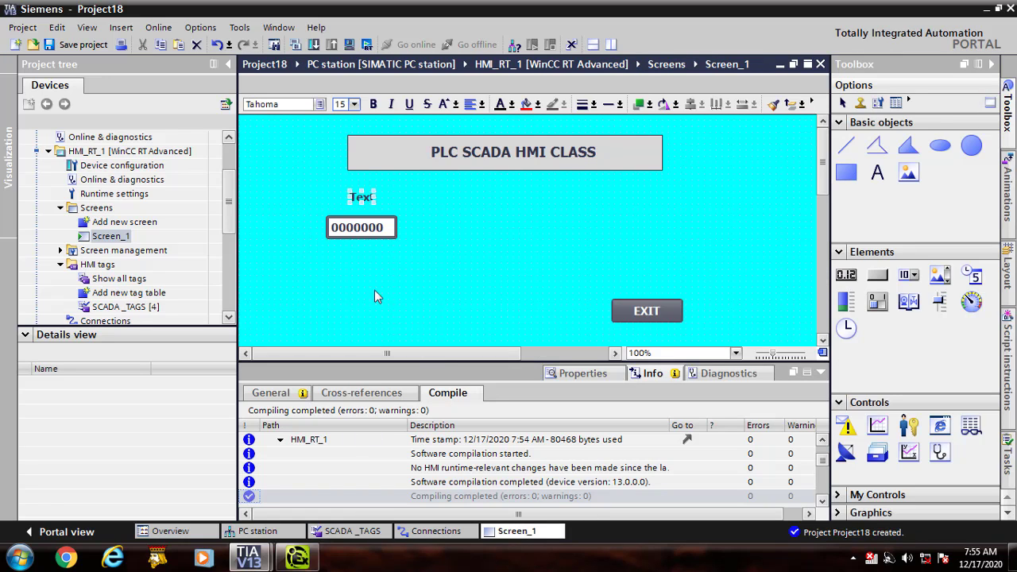
{"action": "double_click", "coordinate": [360, 197]}
{"action": "type", "text": "COUNTER_1"}
{"action": "left_click", "coordinate": [464, 181]}
{"action": "mouse_move", "coordinate": [400, 198]}
{"action": "left_mouse_down"}
{"action": "mouse_move", "coordinate": [361, 204]}
{"action": "mouse_move", "coordinate": [385, 212]}
{"action": "mouse_move", "coordinate": [381, 197]}
{"action": "left_mouse_up"}
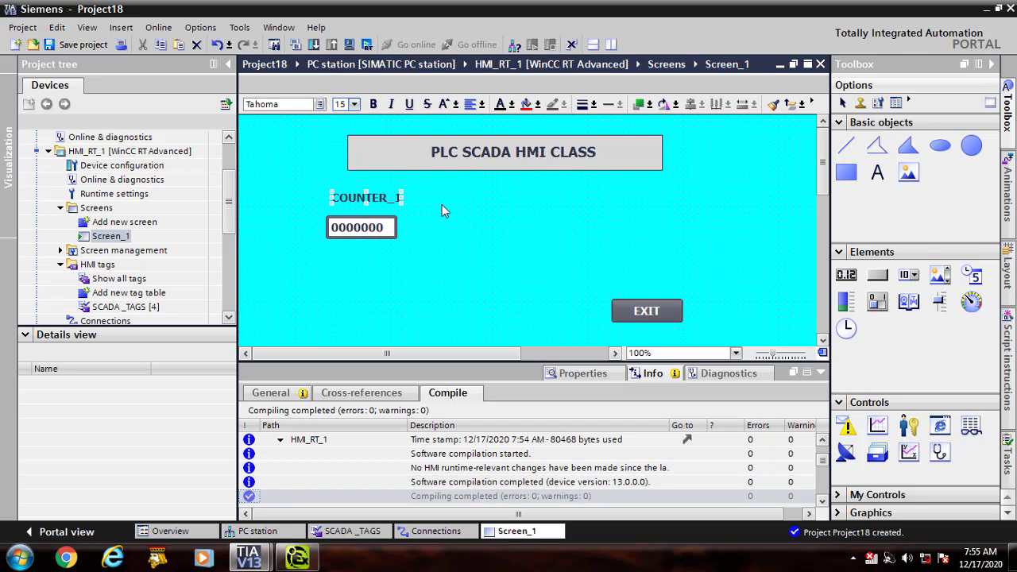
- Place a second I/O field to the right of the COUNTER_1 field at about the same height
{"action": "left_click", "coordinate": [442, 205]}
{"action": "left_click_drag", "start_coordinate": [849, 279], "coordinate": [499, 233]}
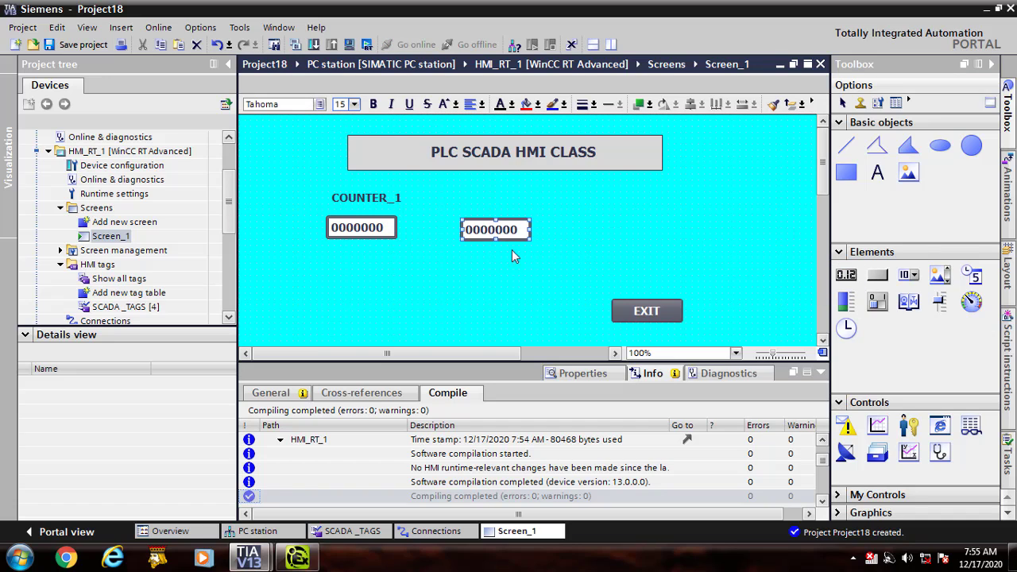
{"action": "left_click", "coordinate": [514, 258]}
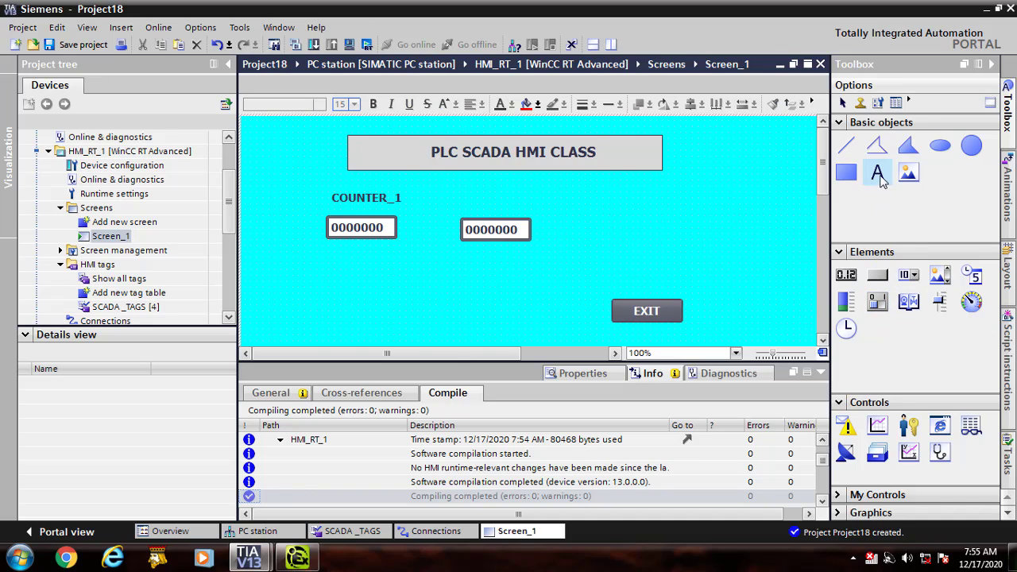
- Add a text field reading TIMER_1, matching the tag name in SCADA_TAGS, and line it up above the second I/O field
{"action": "left_click_drag", "start_coordinate": [877, 172], "coordinate": [518, 195]}
{"action": "left_click", "coordinate": [499, 198]}
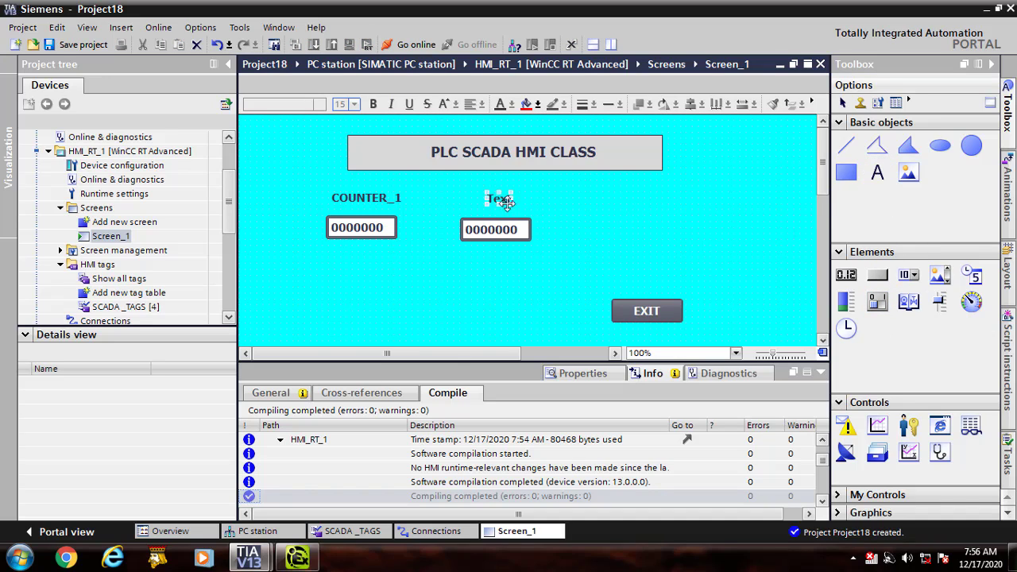
{"action": "left_click", "coordinate": [372, 538]}
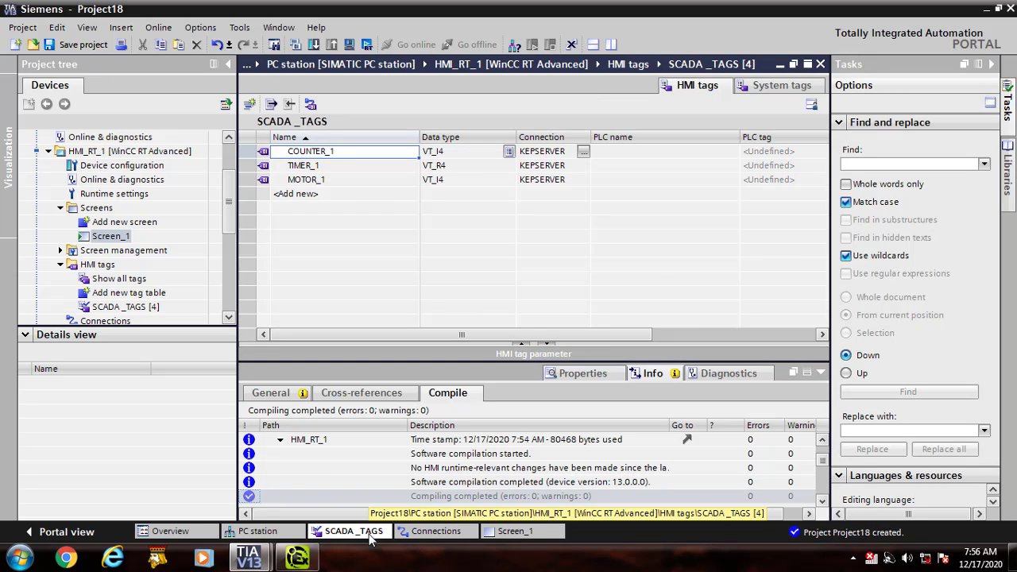
{"action": "left_click", "coordinate": [514, 531]}
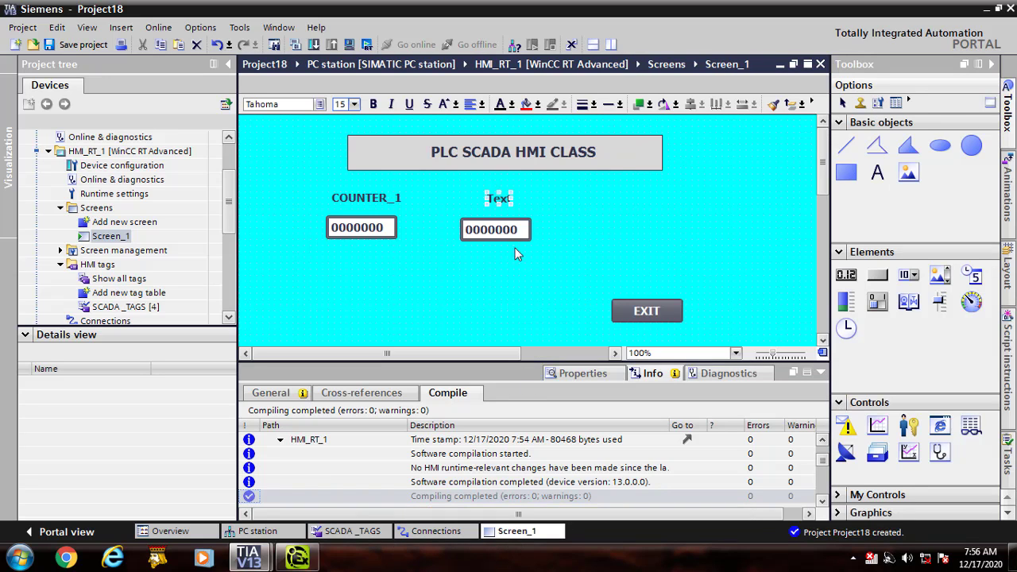
{"action": "double_click", "coordinate": [505, 199]}
{"action": "type", "text": "TIMER_1"}
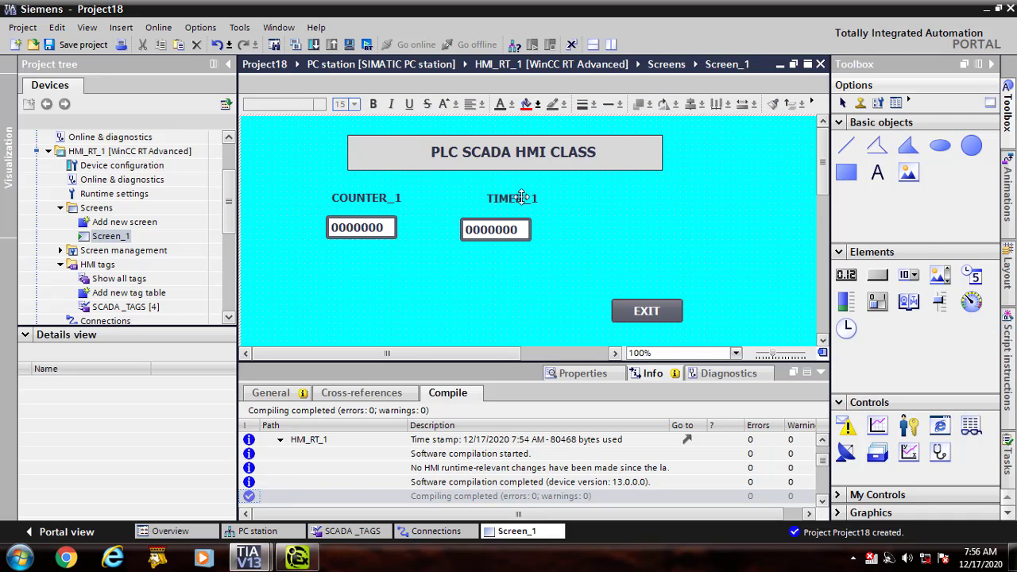
{"action": "left_click_drag", "start_coordinate": [513, 200], "coordinate": [495, 200]}
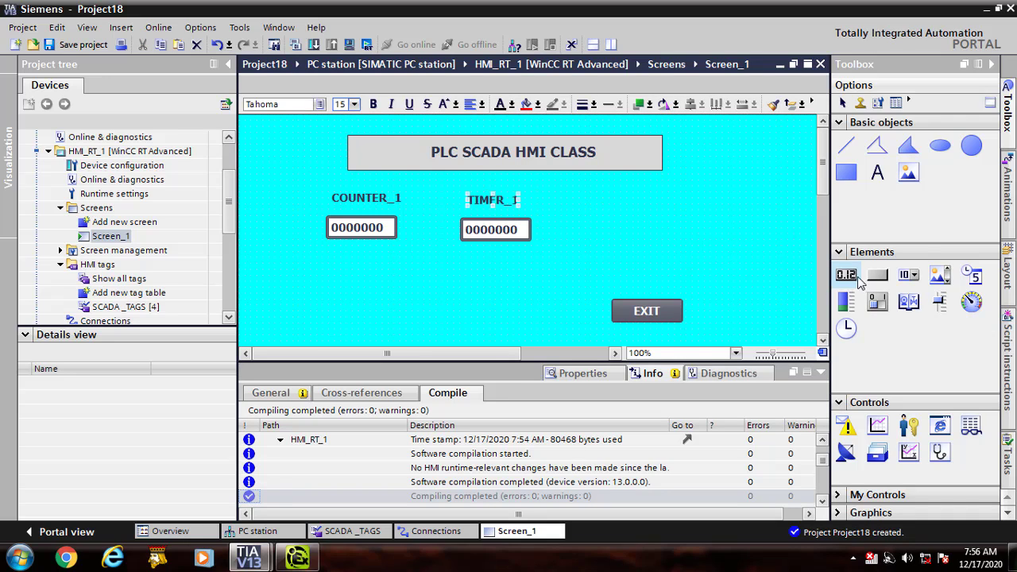
- Place a third I/O field beside the TIMER_1 field and line up a text field reading MOTOR_1, matching the SCADA_TAGS name, above it
{"action": "left_click_drag", "start_coordinate": [849, 276], "coordinate": [633, 232]}
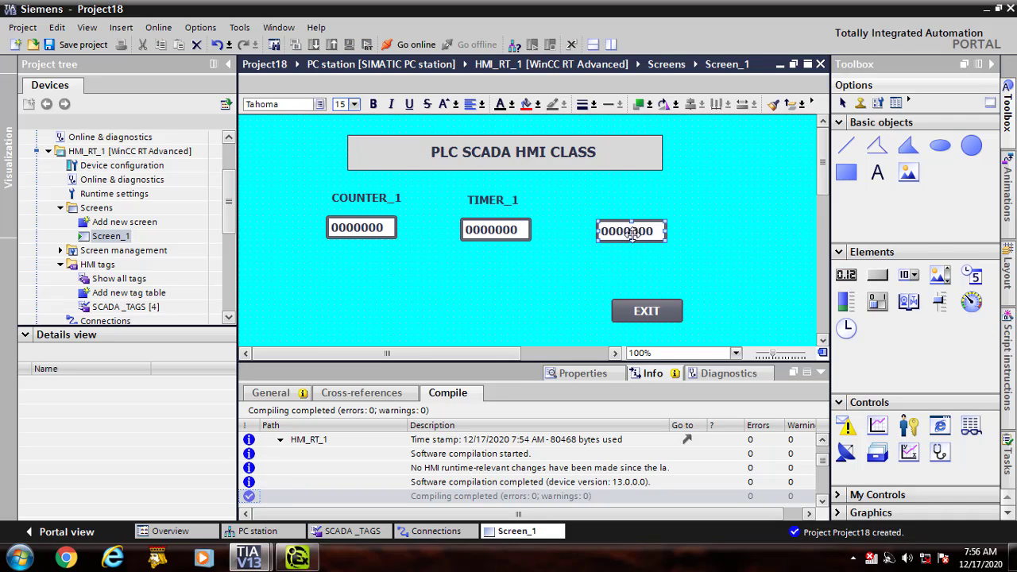
{"action": "left_click_drag", "start_coordinate": [879, 174], "coordinate": [635, 201]}
{"action": "left_click", "coordinate": [636, 201]}
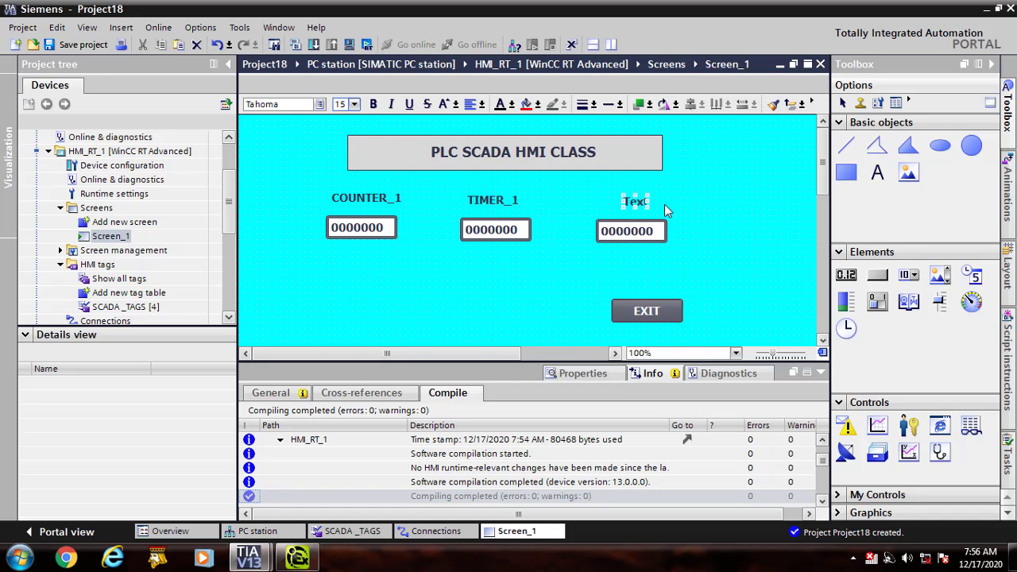
{"action": "left_click", "coordinate": [373, 537]}
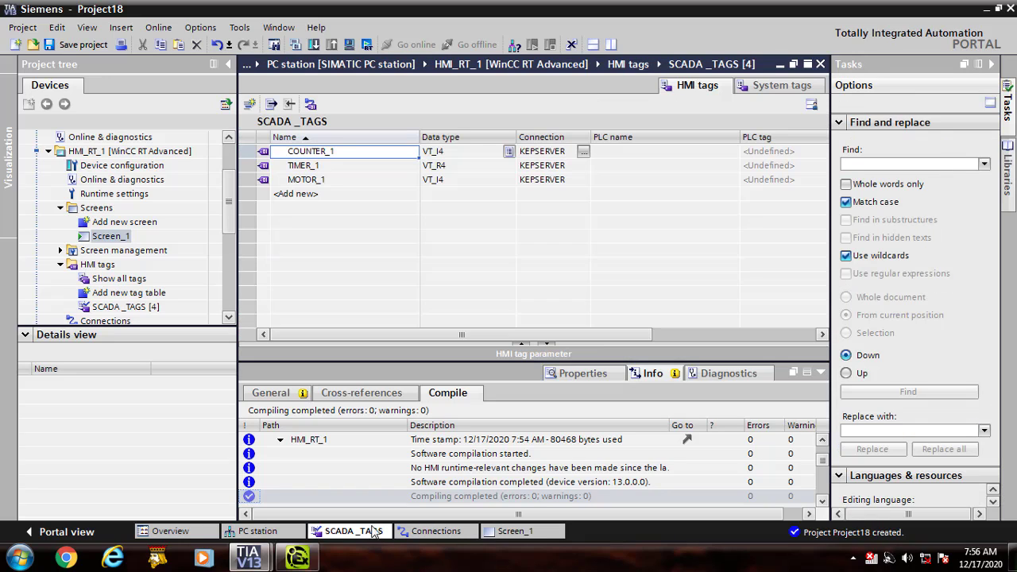
{"action": "left_click", "coordinate": [324, 181]}
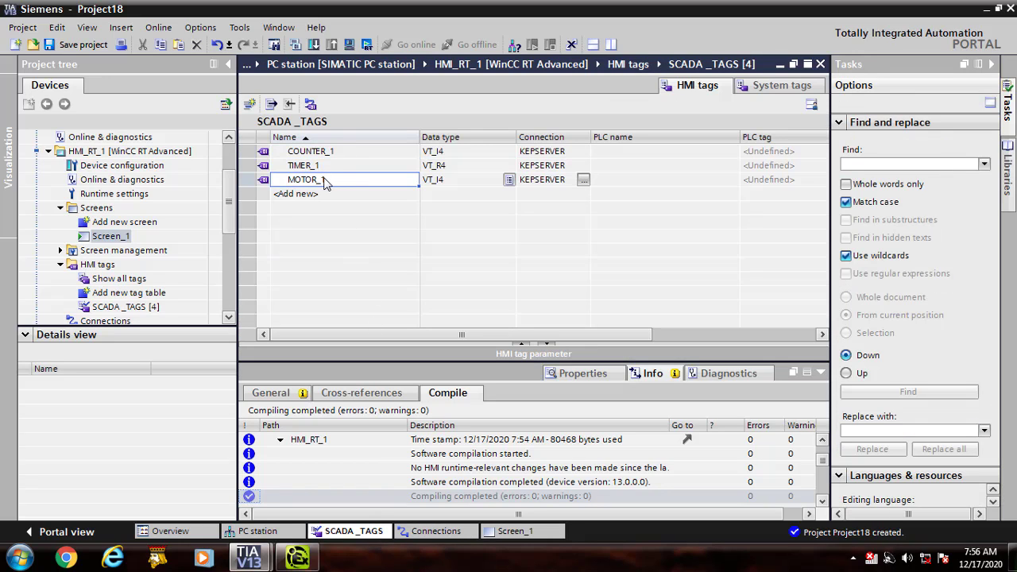
{"action": "left_click", "coordinate": [525, 533]}
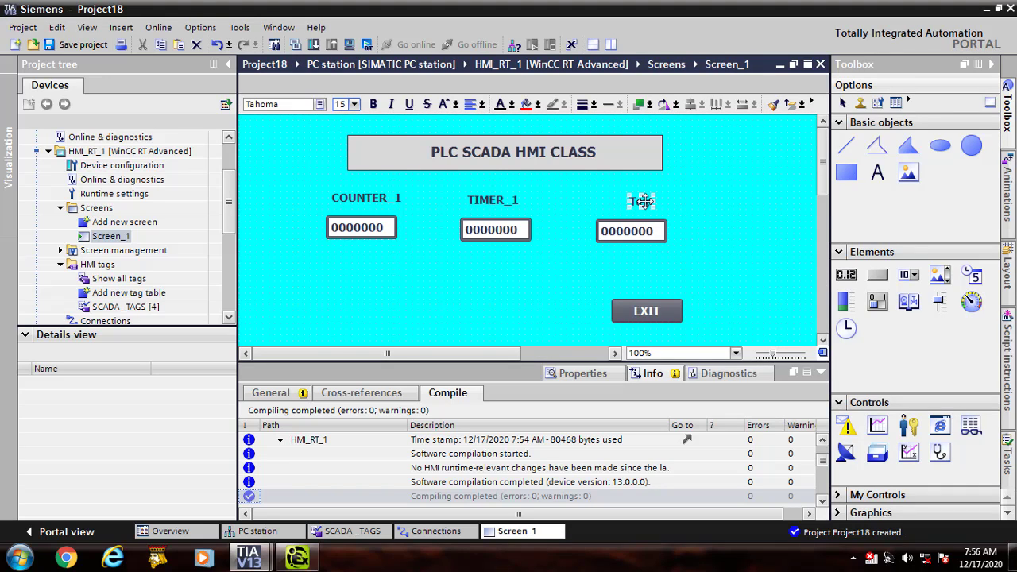
{"action": "double_click", "coordinate": [643, 201]}
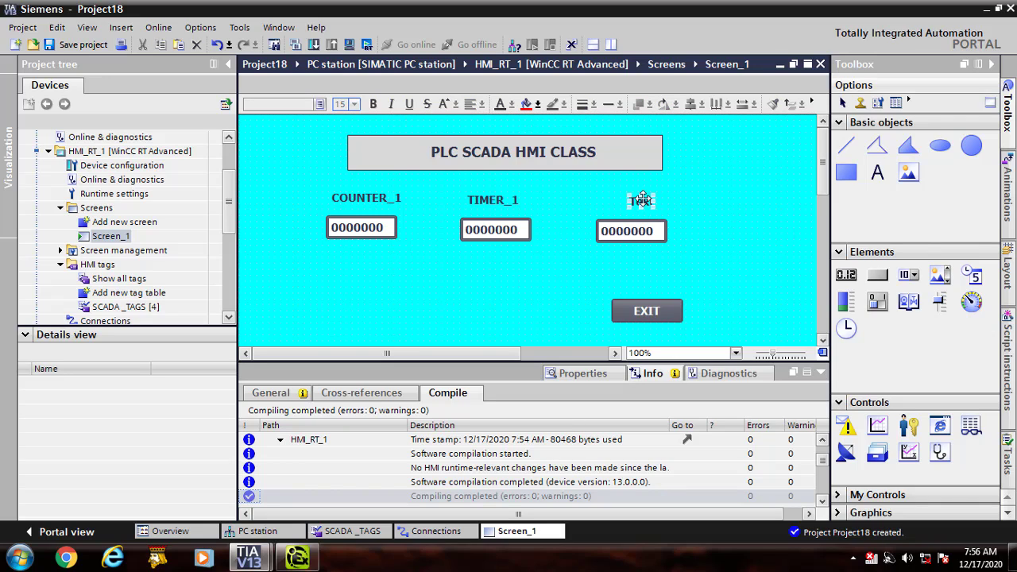
{"action": "type", "text": "MOTOR_1"}
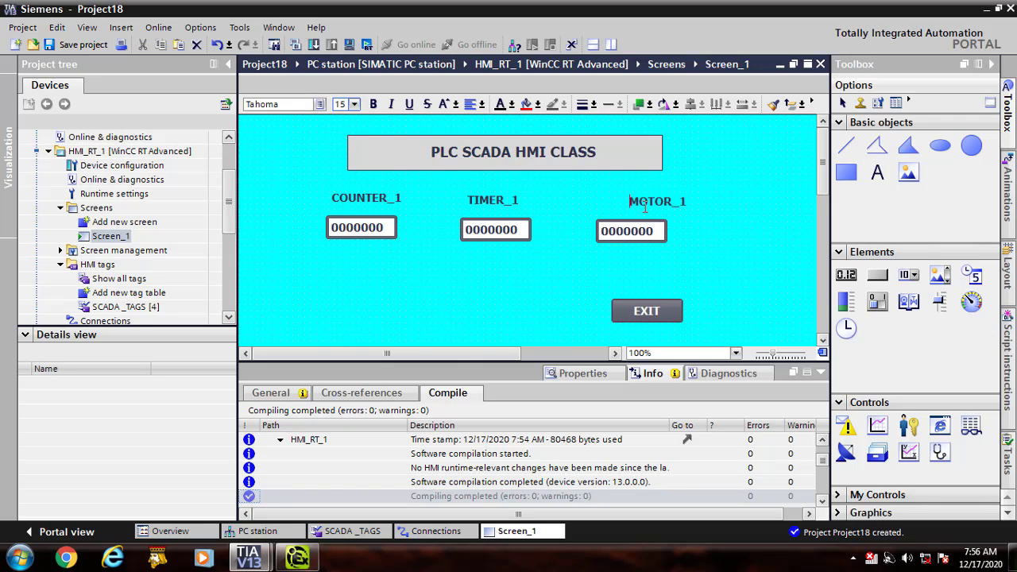
{"action": "left_click", "coordinate": [729, 231]}
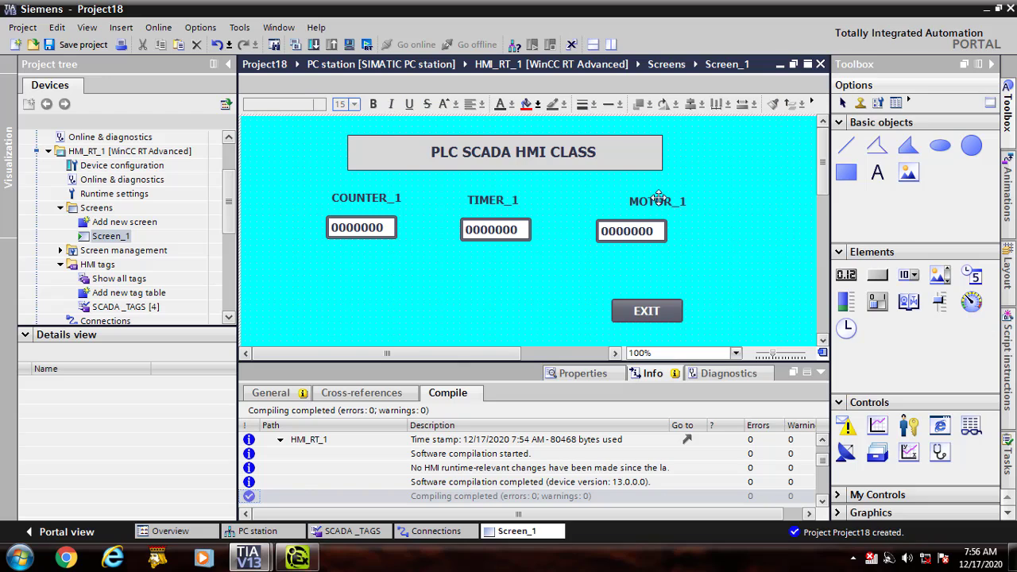
{"action": "mouse_move", "coordinate": [658, 200]}
{"action": "left_mouse_down"}
{"action": "mouse_move", "coordinate": [637, 206]}
{"action": "mouse_move", "coordinate": [645, 200]}
{"action": "left_mouse_up"}
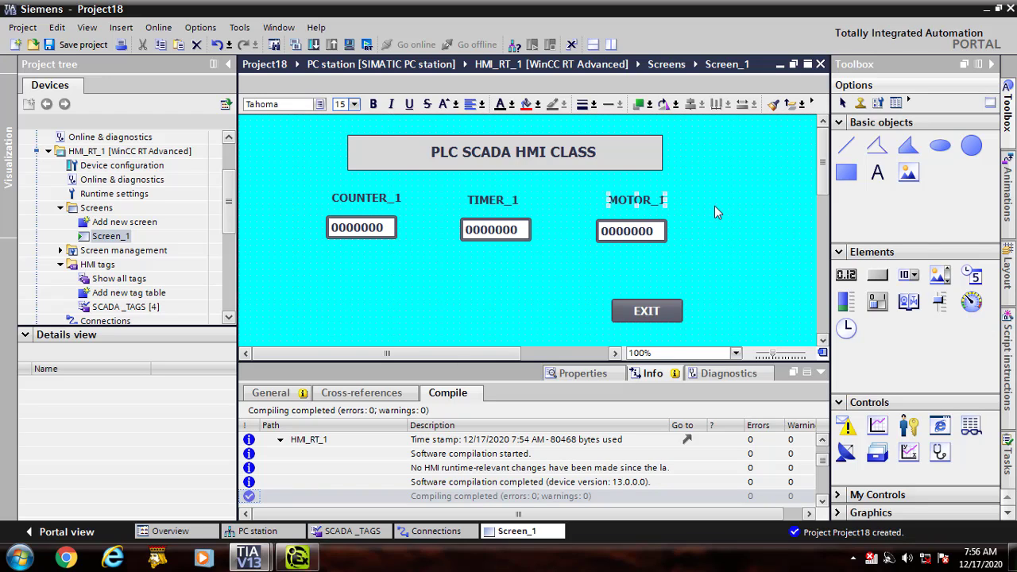
{"action": "left_click", "coordinate": [714, 206]}
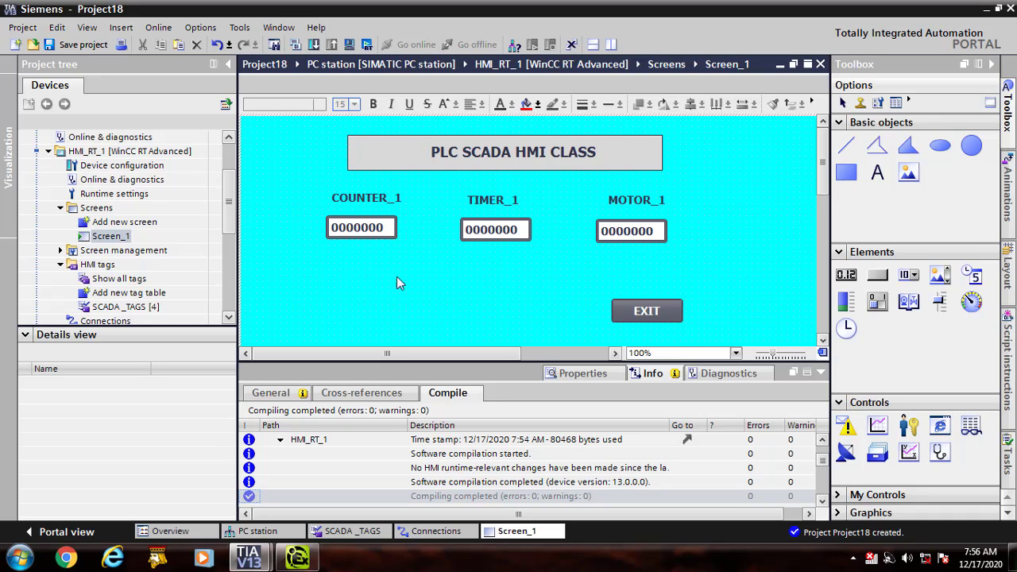
- Link the I/O field under the COUNTER_1 label to the COUNTER_1 tag from SCADA_TAGS as its process tag
{"action": "left_click", "coordinate": [369, 228]}
{"action": "right_click", "coordinate": [369, 228]}
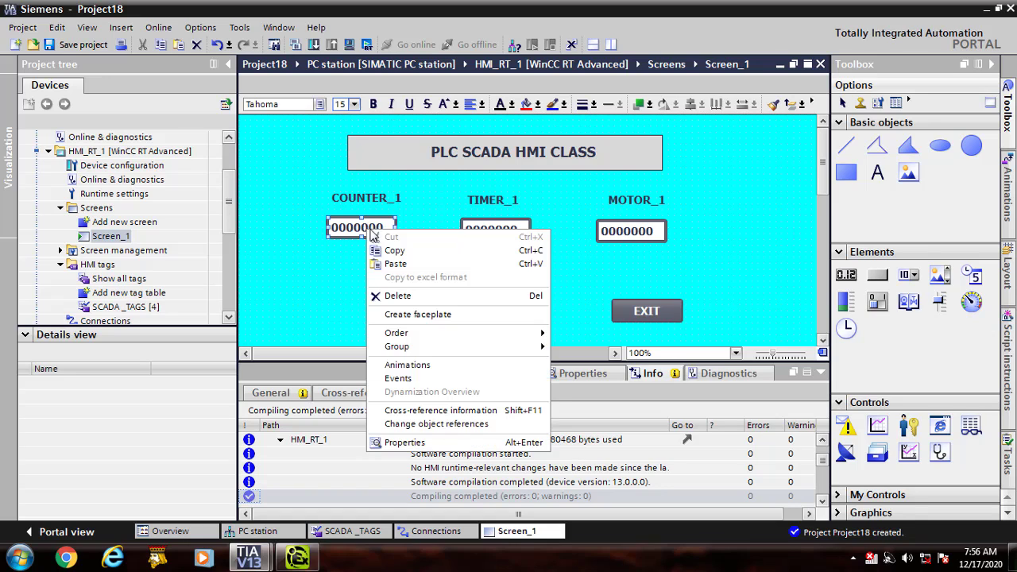
{"action": "left_click", "coordinate": [403, 444]}
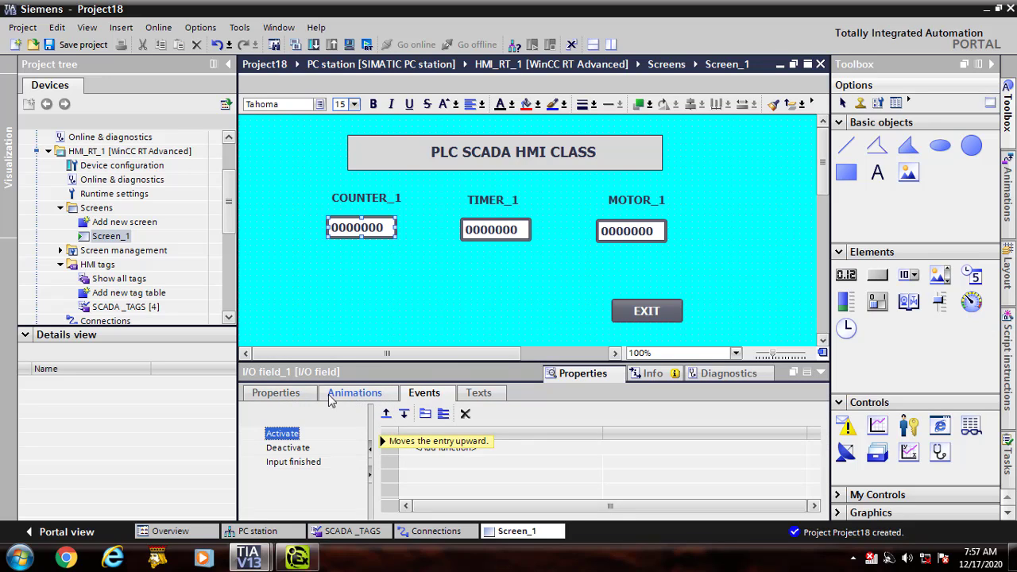
{"action": "left_click", "coordinate": [276, 394]}
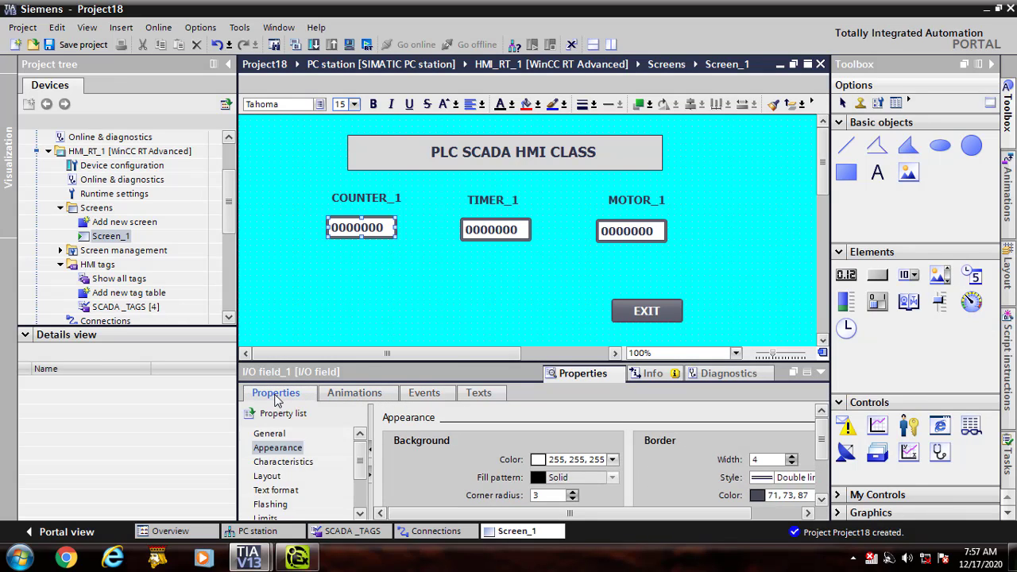
{"action": "left_click", "coordinate": [274, 435]}
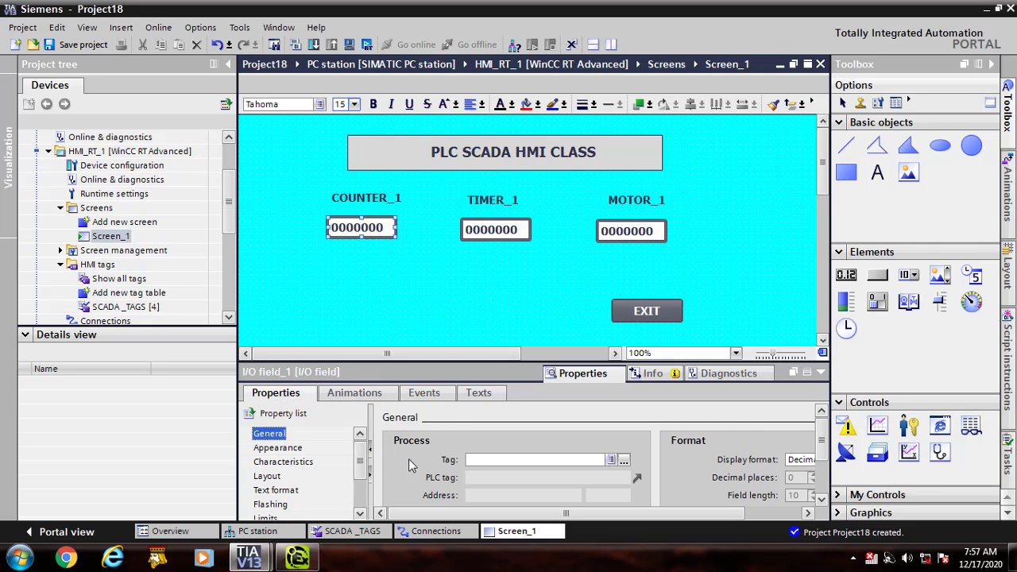
{"action": "left_click", "coordinate": [624, 460]}
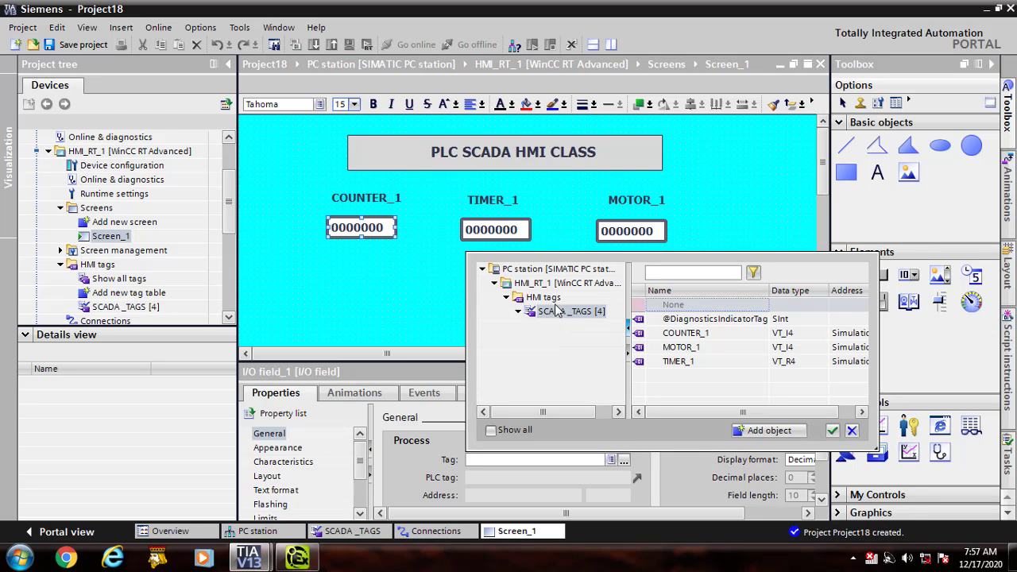
{"action": "left_click", "coordinate": [694, 336]}
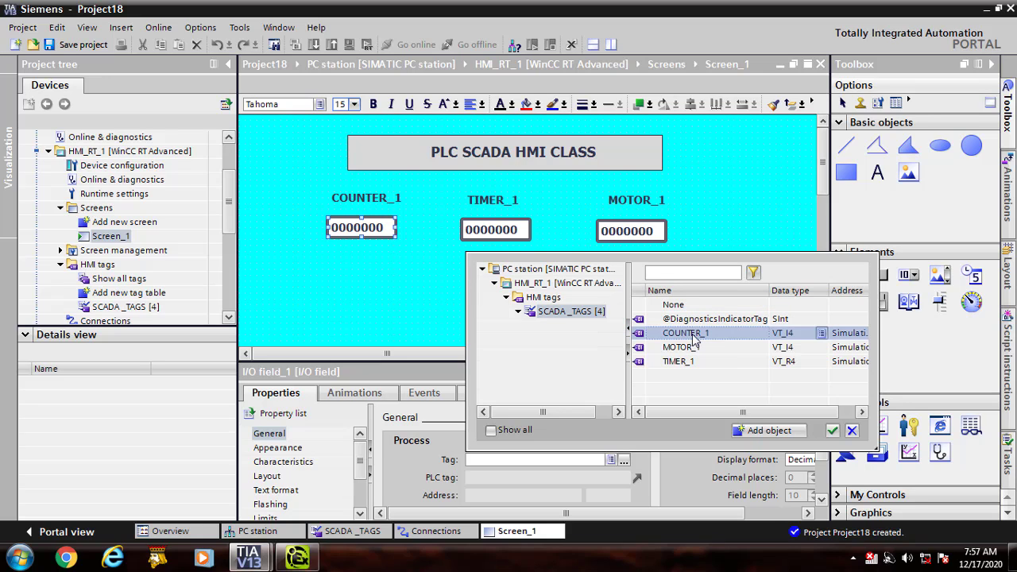
{"action": "left_click", "coordinate": [830, 430]}
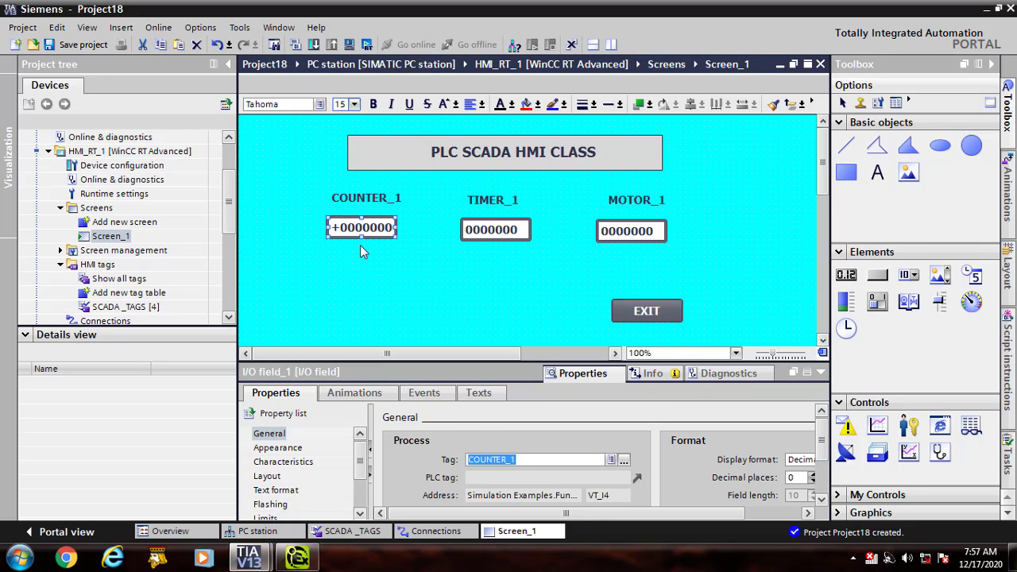
- Link the I/O field under the TIMER_1 label to the TIMER_1 tag from SCADA_TAGS as its process tag
{"action": "left_click", "coordinate": [493, 228]}
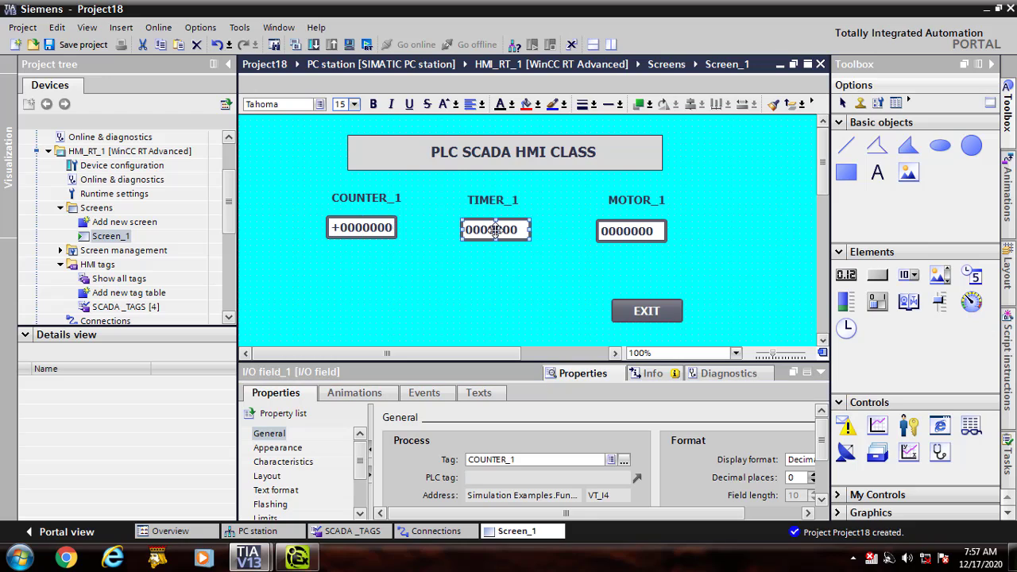
{"action": "left_click", "coordinate": [274, 435]}
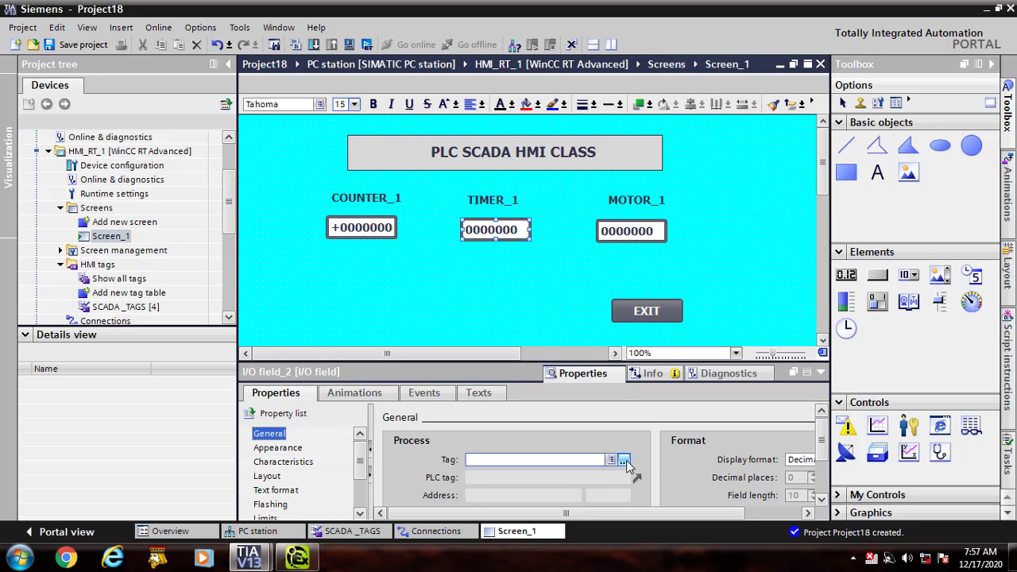
{"action": "left_click", "coordinate": [624, 460]}
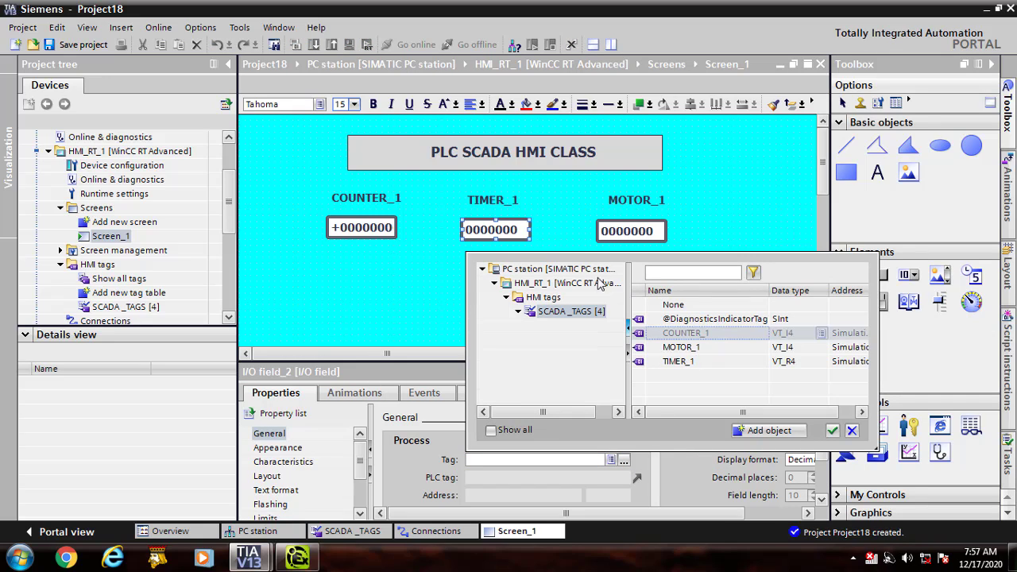
{"action": "left_click", "coordinate": [682, 364]}
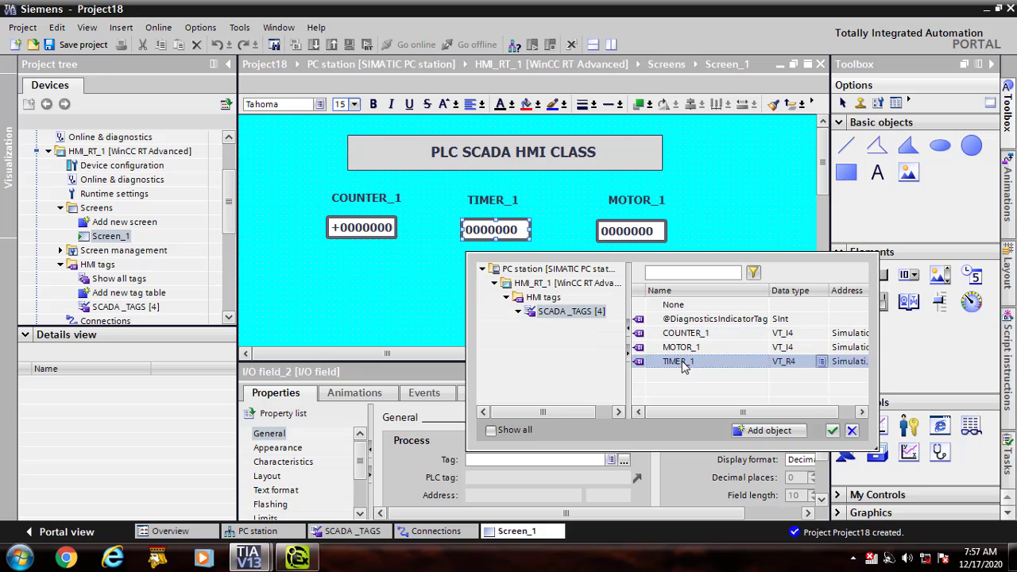
{"action": "left_click", "coordinate": [835, 432]}
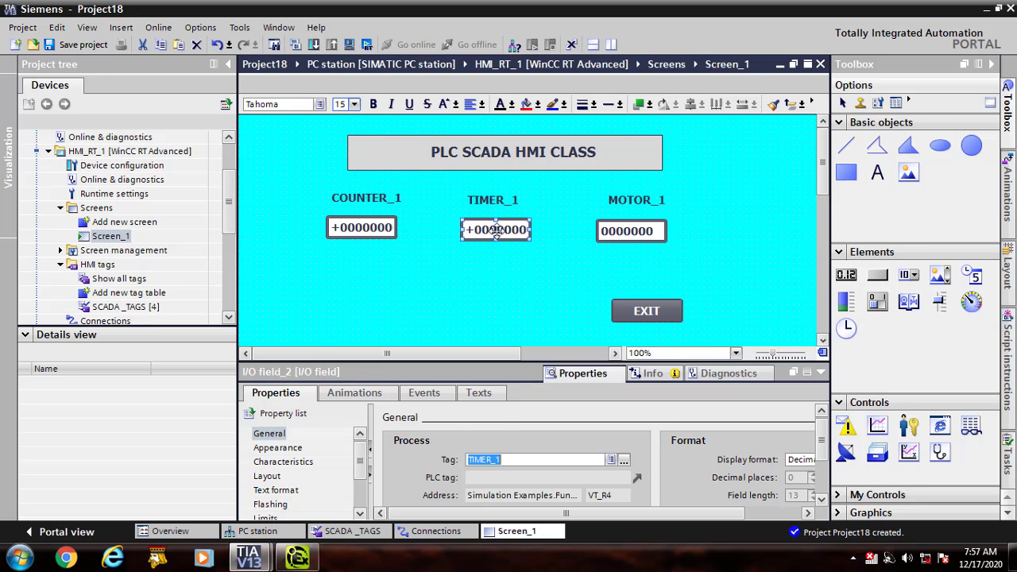
- Link the I/O field under the MOTOR_1 label to the MOTOR_1 tag from SCADA_TAGS as its process tag
{"action": "left_click", "coordinate": [631, 232]}
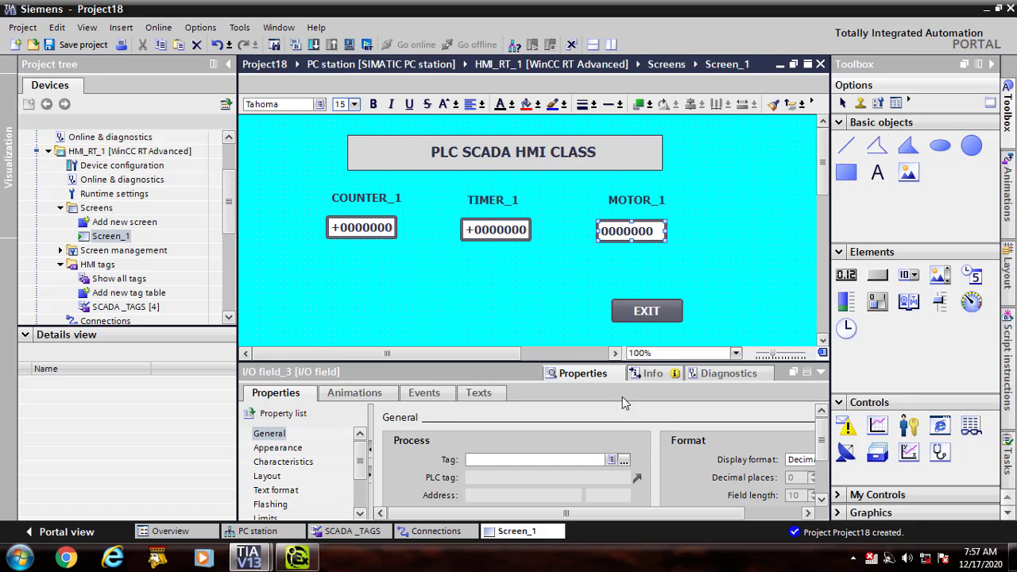
{"action": "left_click", "coordinate": [623, 459]}
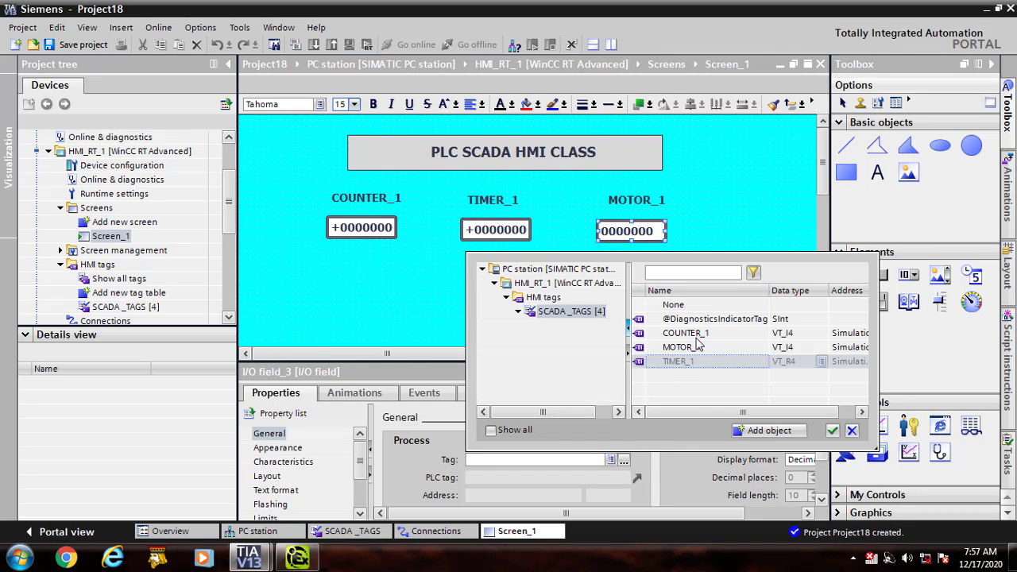
{"action": "left_click", "coordinate": [690, 350]}
{"action": "left_click", "coordinate": [832, 430]}
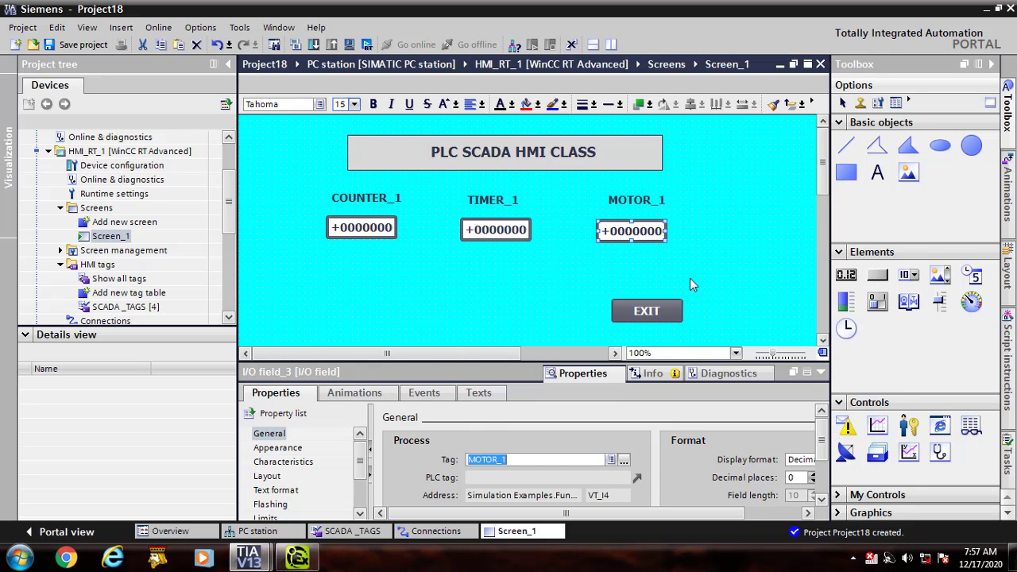
{"action": "left_click", "coordinate": [685, 256]}
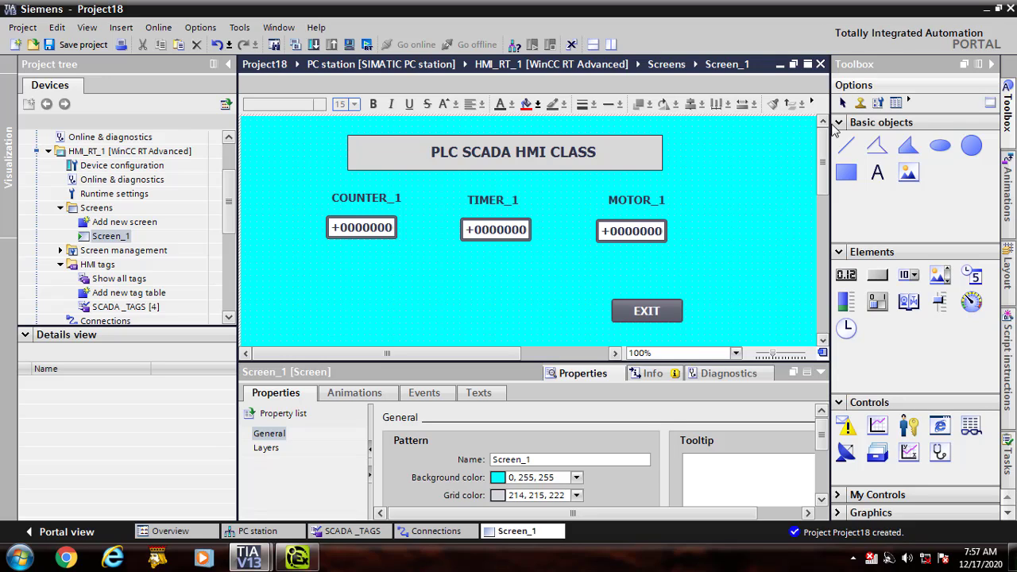
- Minimize both TIA Portal projects, switch to KEPServerEX and launch its OPC Quick Client in a maximized window
{"action": "left_click", "coordinate": [986, 10]}
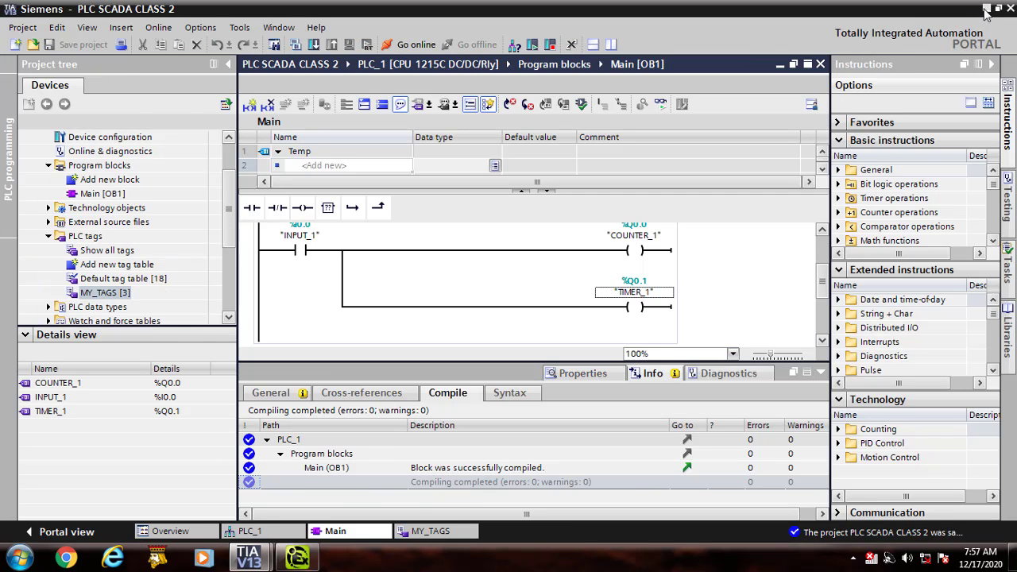
{"action": "left_click", "coordinate": [985, 9]}
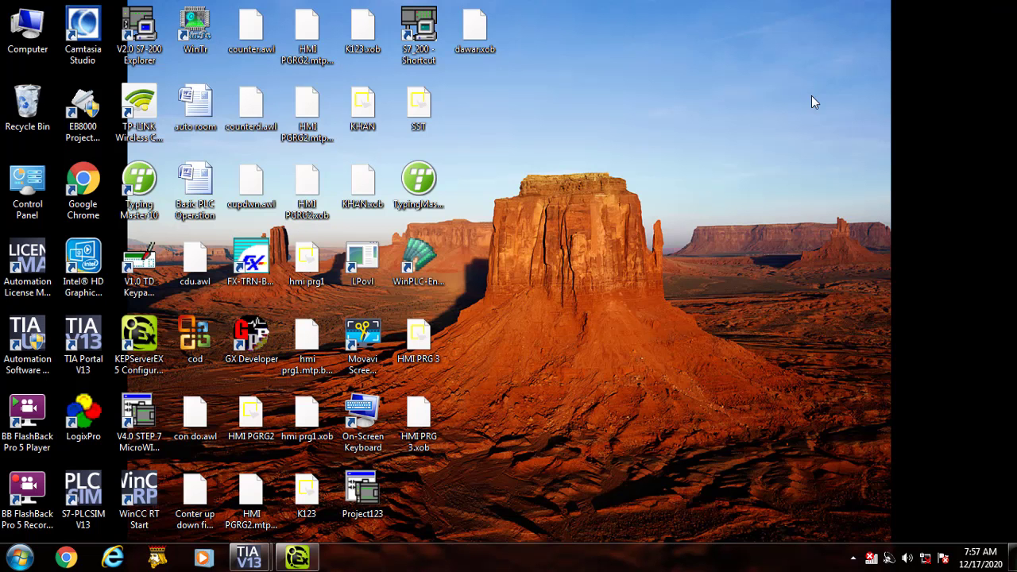
{"action": "left_click", "coordinate": [301, 558]}
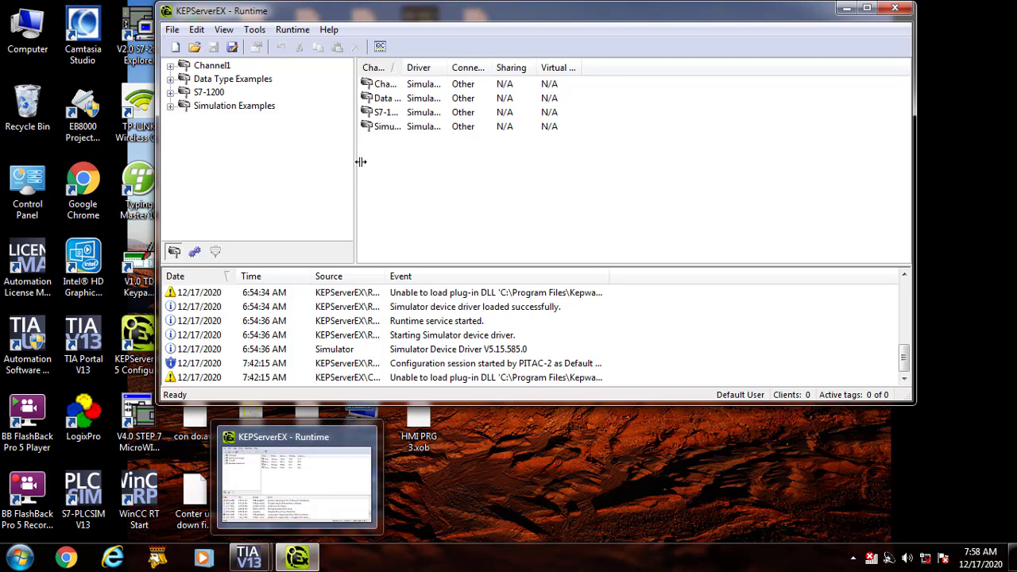
{"action": "left_click", "coordinate": [380, 48]}
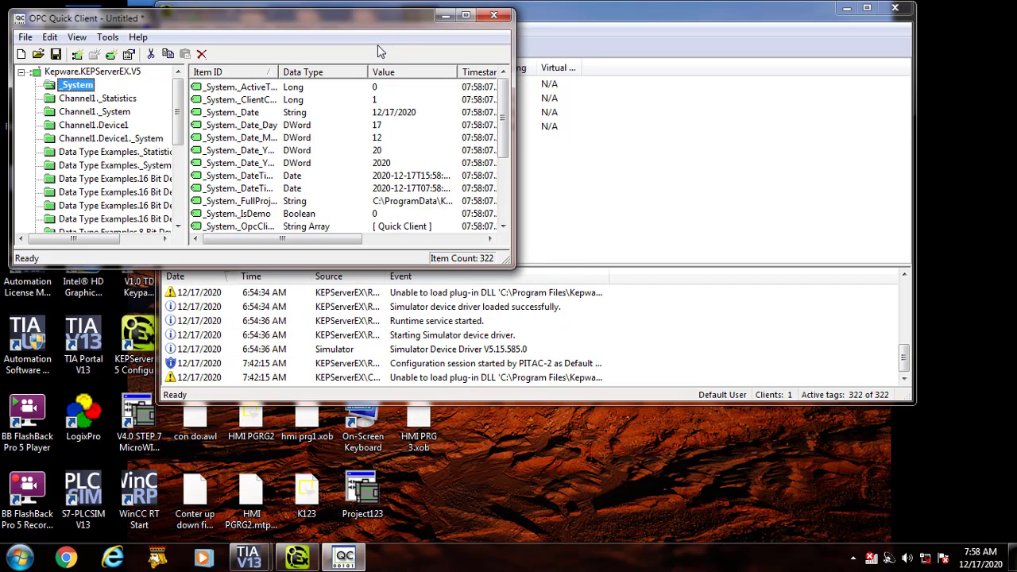
{"action": "double_click", "coordinate": [329, 18]}
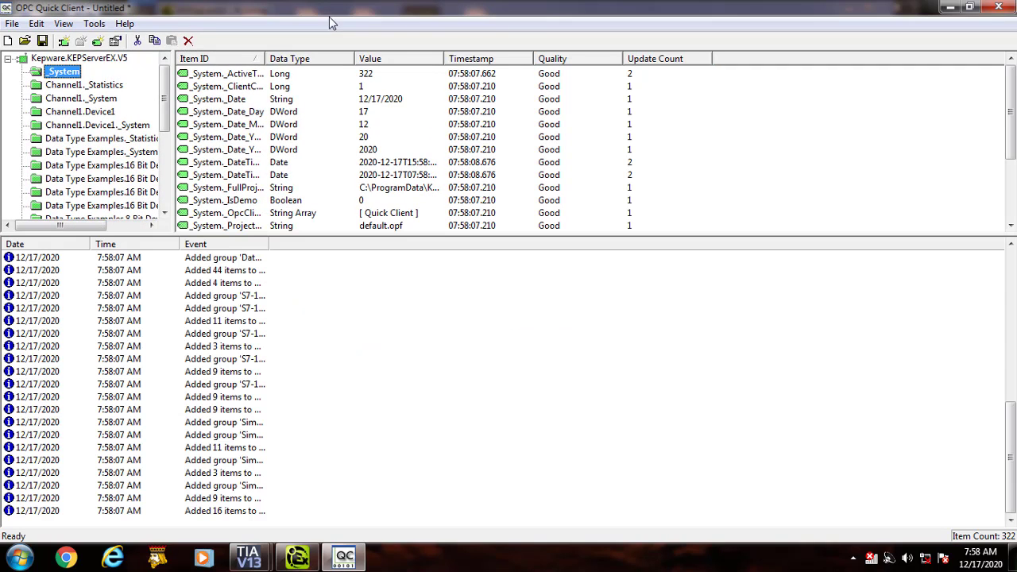
- Examine the live item values of the first Simulation Examples function group in OPC Quick Client
{"action": "left_click_drag", "start_coordinate": [165, 115], "coordinate": [163, 198]}
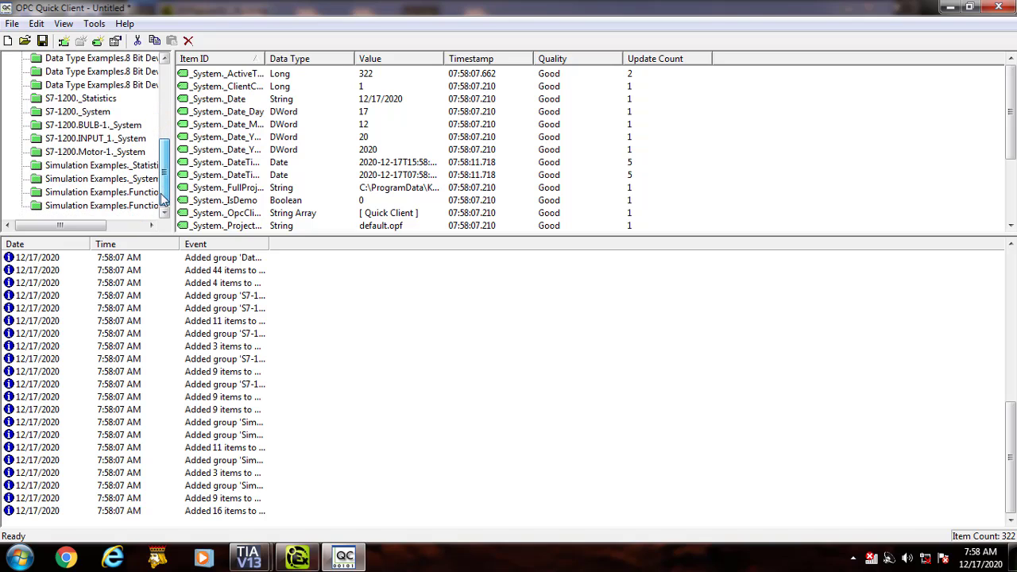
{"action": "left_click", "coordinate": [105, 198]}
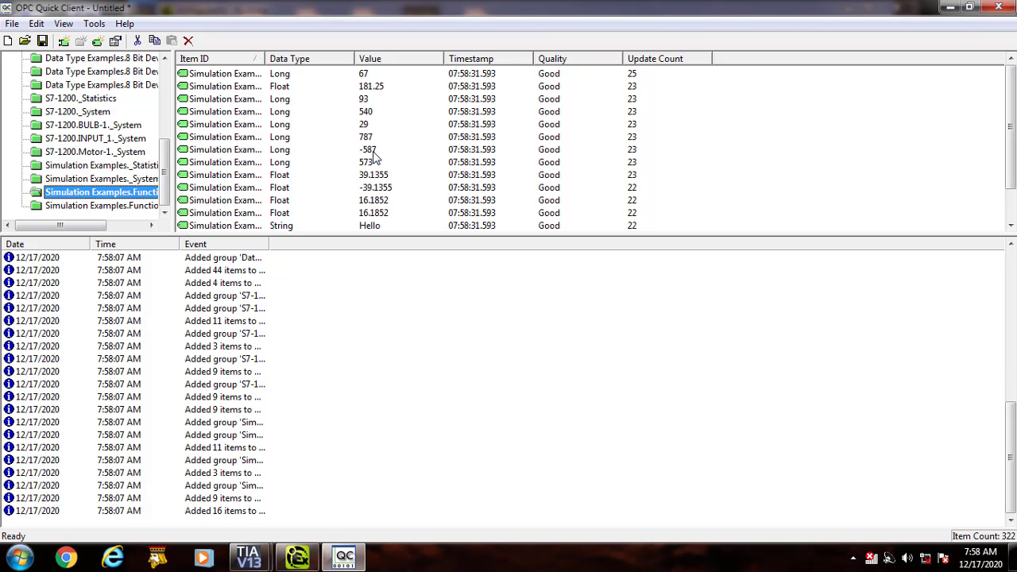
{"action": "left_click", "coordinate": [957, 10]}
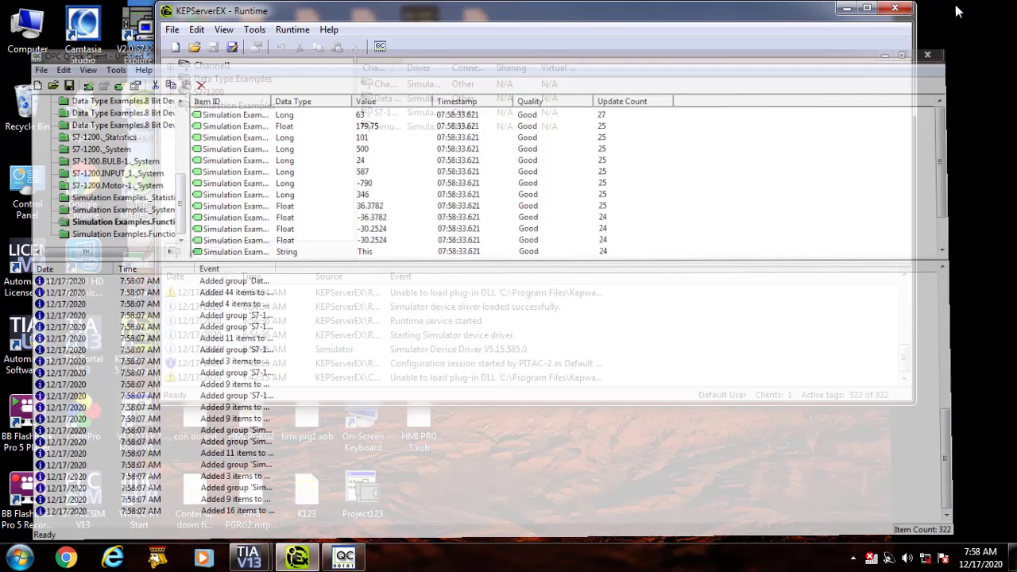
{"action": "left_click", "coordinate": [345, 558]}
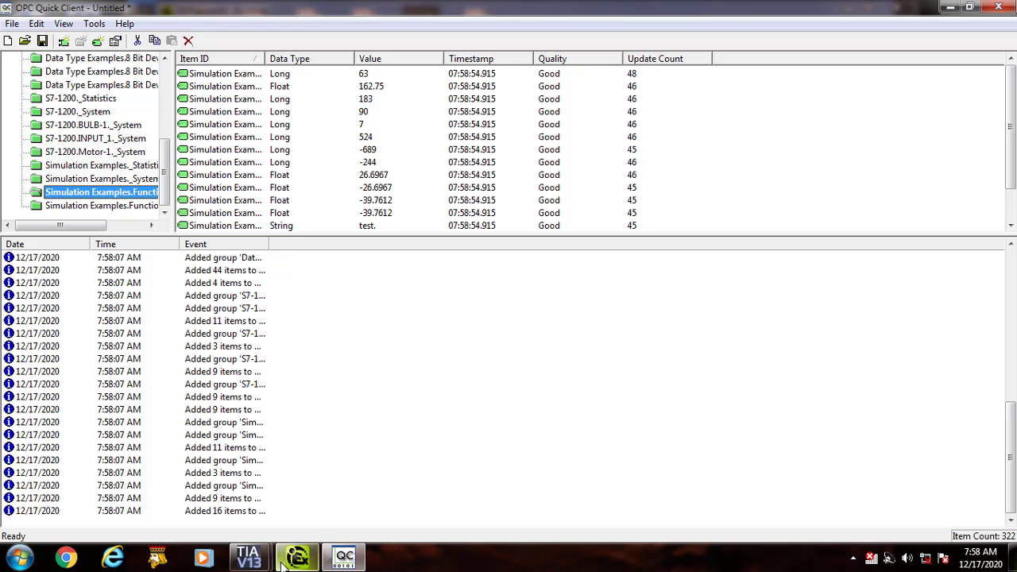
- Switch to the PLC SCADA CLASS 2 project in TIA Portal and review the tag addresses in the MY_TAGS table
{"action": "mouse_move", "coordinate": [283, 561]}
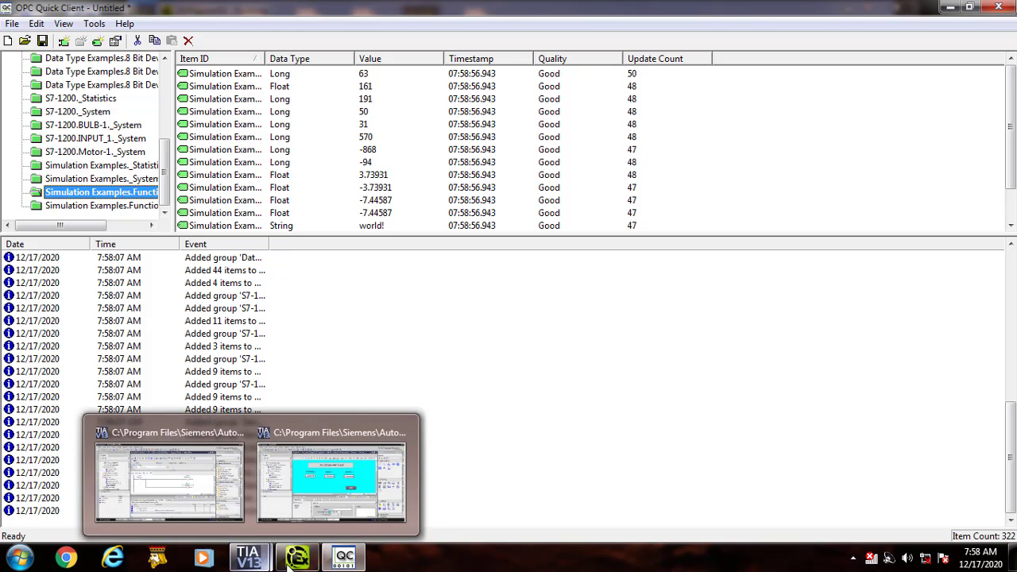
{"action": "mouse_move", "coordinate": [344, 557]}
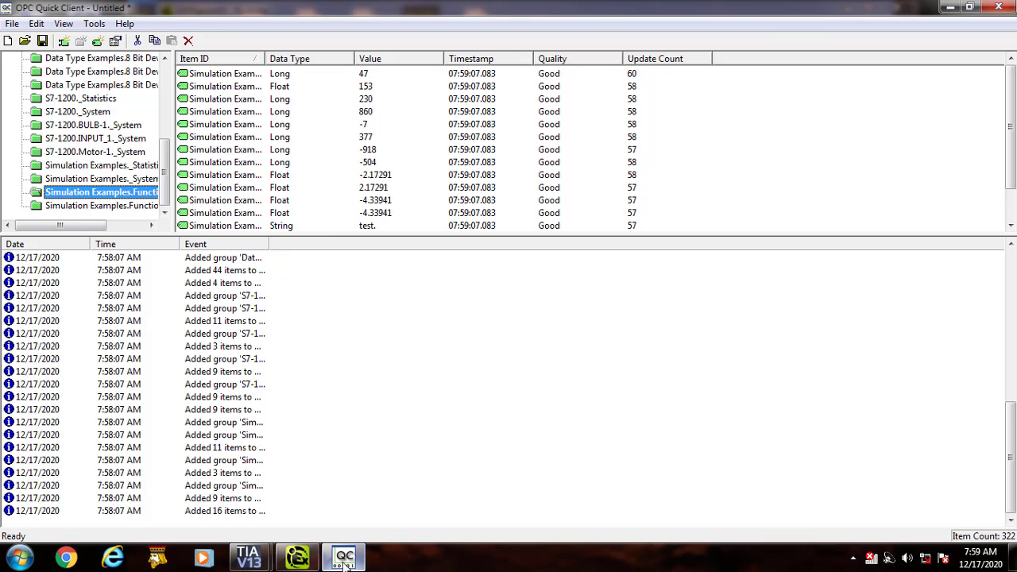
{"action": "mouse_move", "coordinate": [252, 560]}
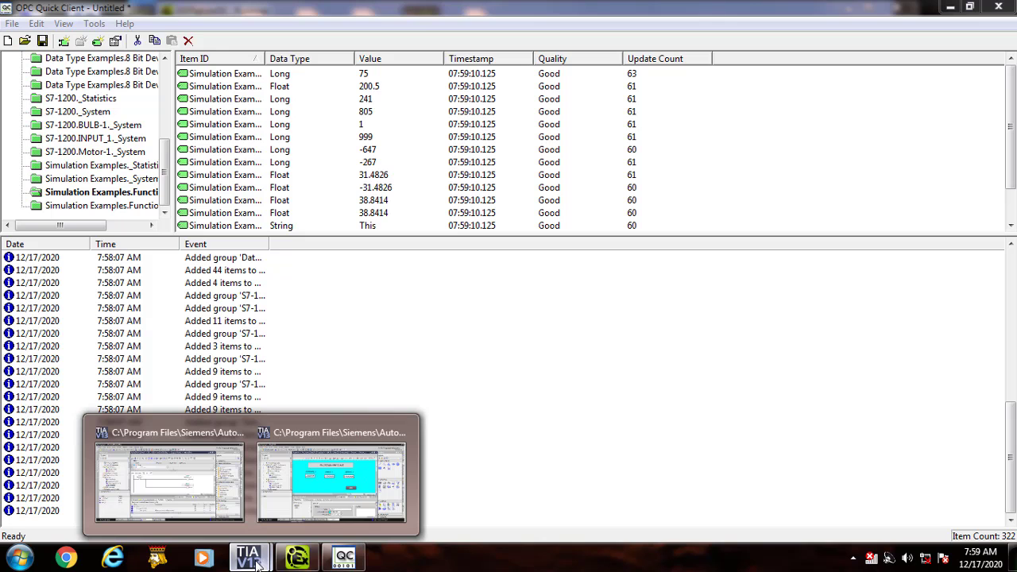
{"action": "left_click", "coordinate": [209, 480]}
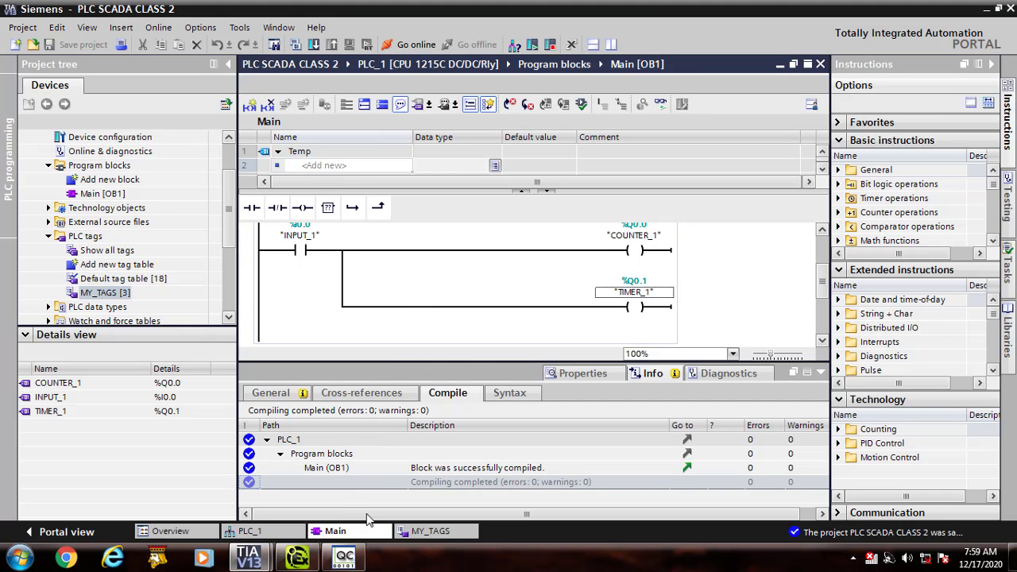
{"action": "left_click", "coordinate": [435, 532]}
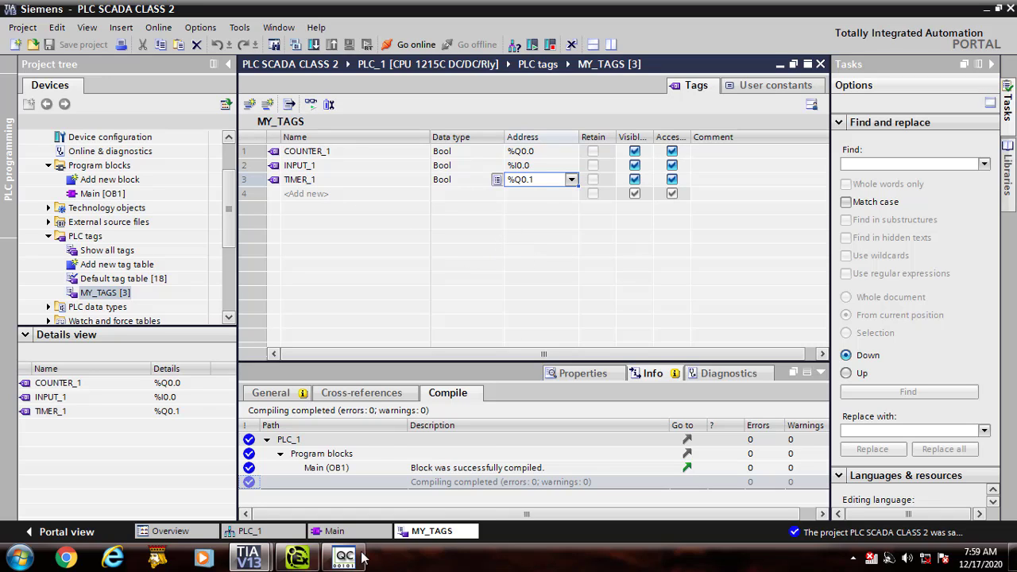
- Switch to the Project18 window in TIA Portal with the HMI screen Screen_1 and save the project
{"action": "mouse_move", "coordinate": [350, 559]}
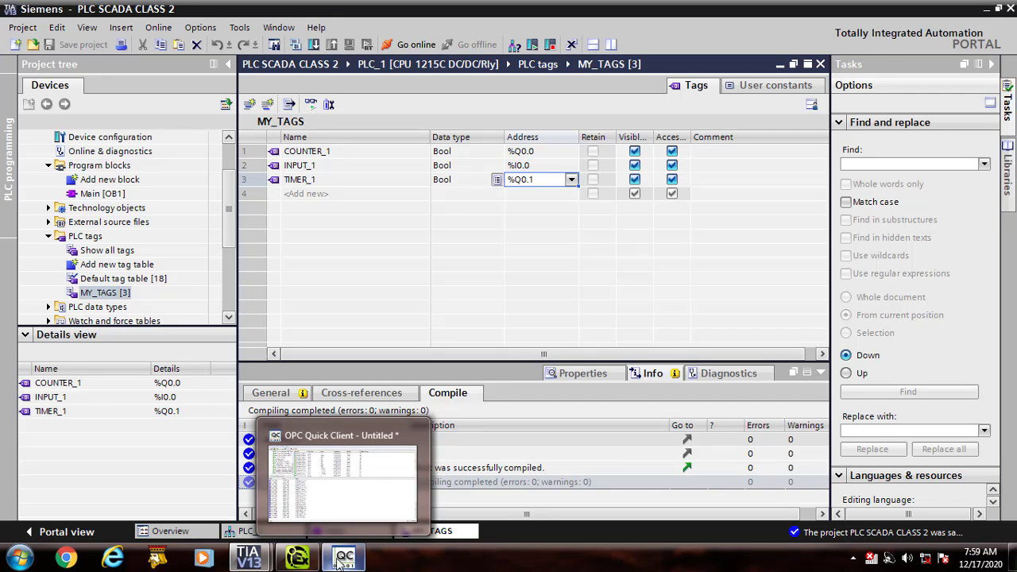
{"action": "mouse_move", "coordinate": [258, 561]}
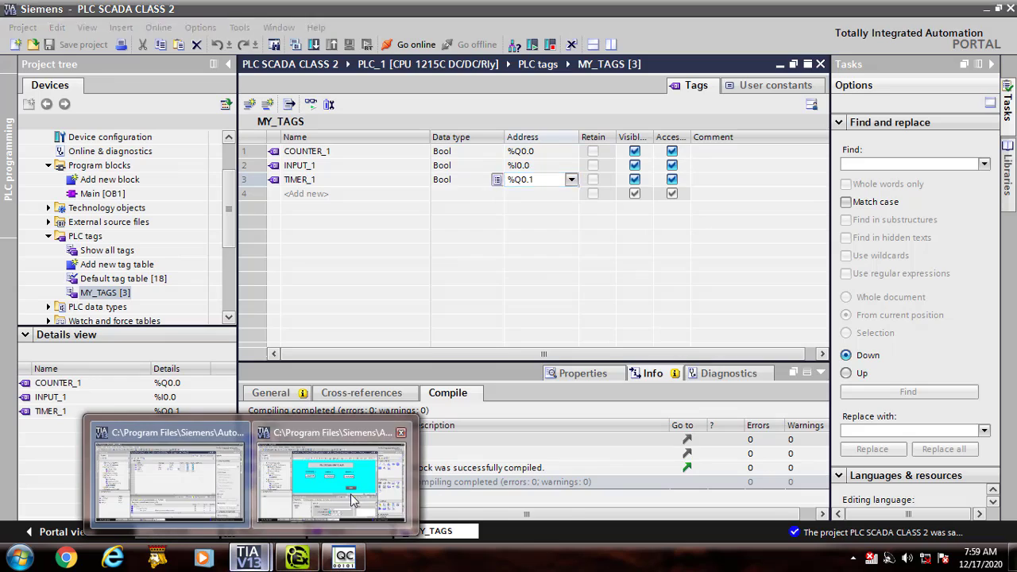
{"action": "left_click", "coordinate": [332, 481]}
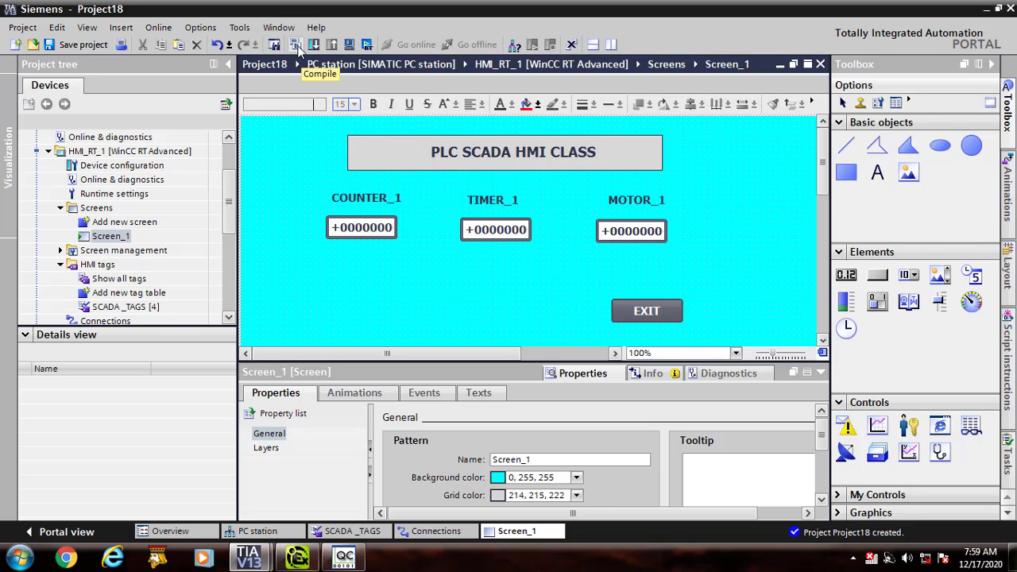
{"action": "left_click", "coordinate": [72, 45]}
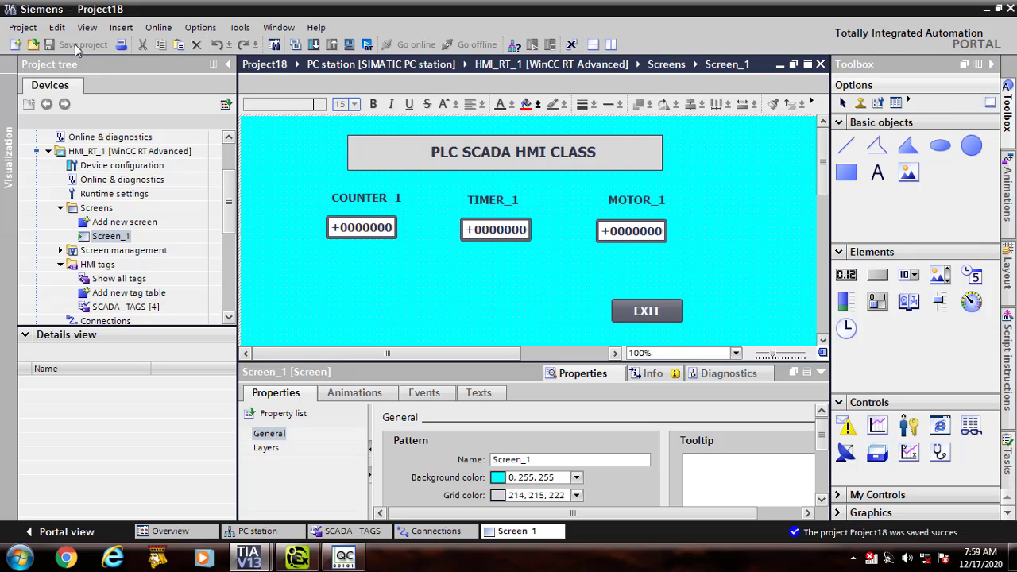
- Compile the HMI_RT_1 configuration, check the compile results and start its runtime on the PC
{"action": "left_click", "coordinate": [295, 46]}
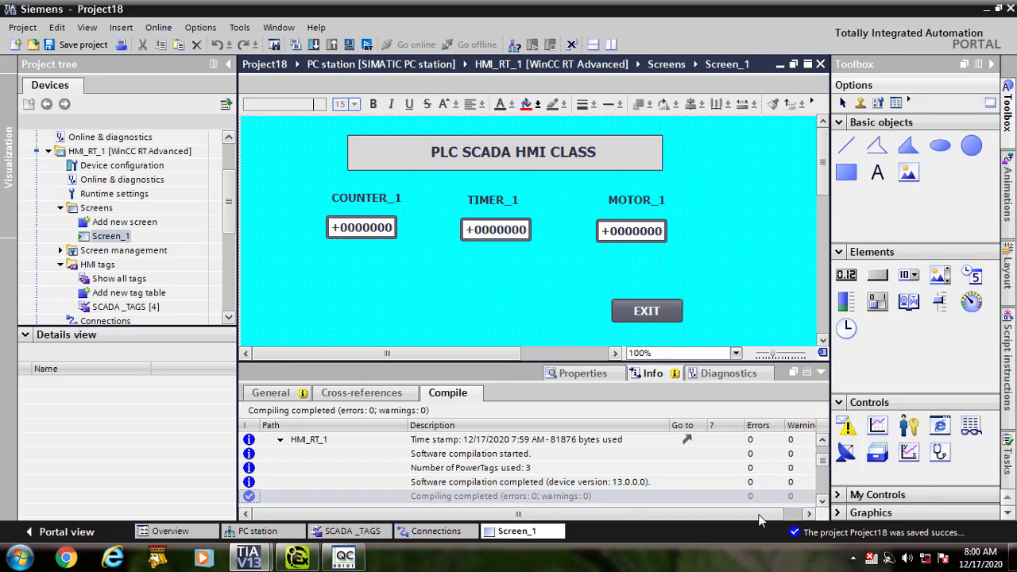
{"action": "scroll", "coordinate": [772, 515], "scroll_direction": "right", "scroll_amount": 3}
{"action": "scroll", "coordinate": [778, 516], "scroll_direction": "left", "scroll_amount": 3}
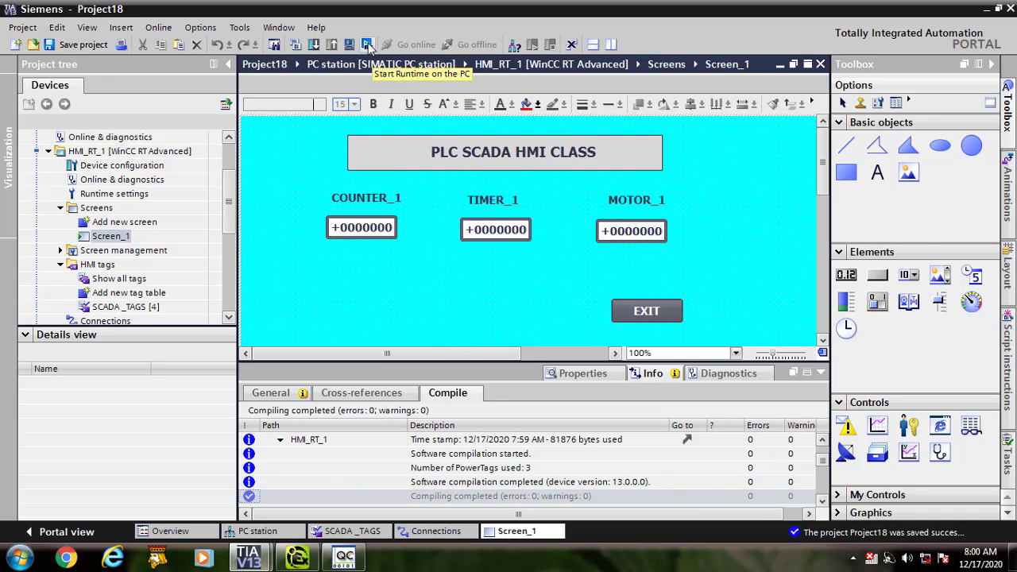
{"action": "left_click", "coordinate": [368, 46]}
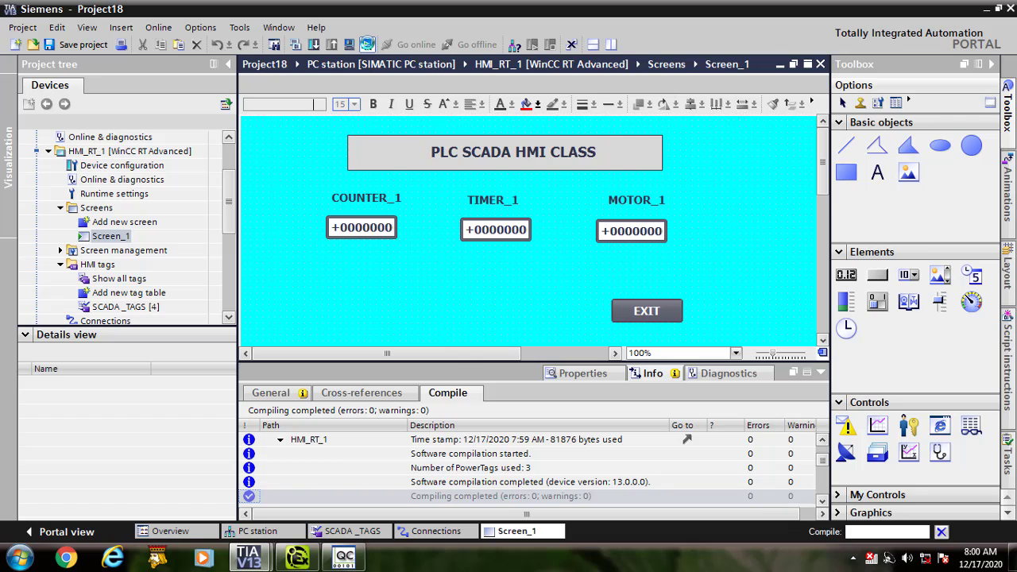